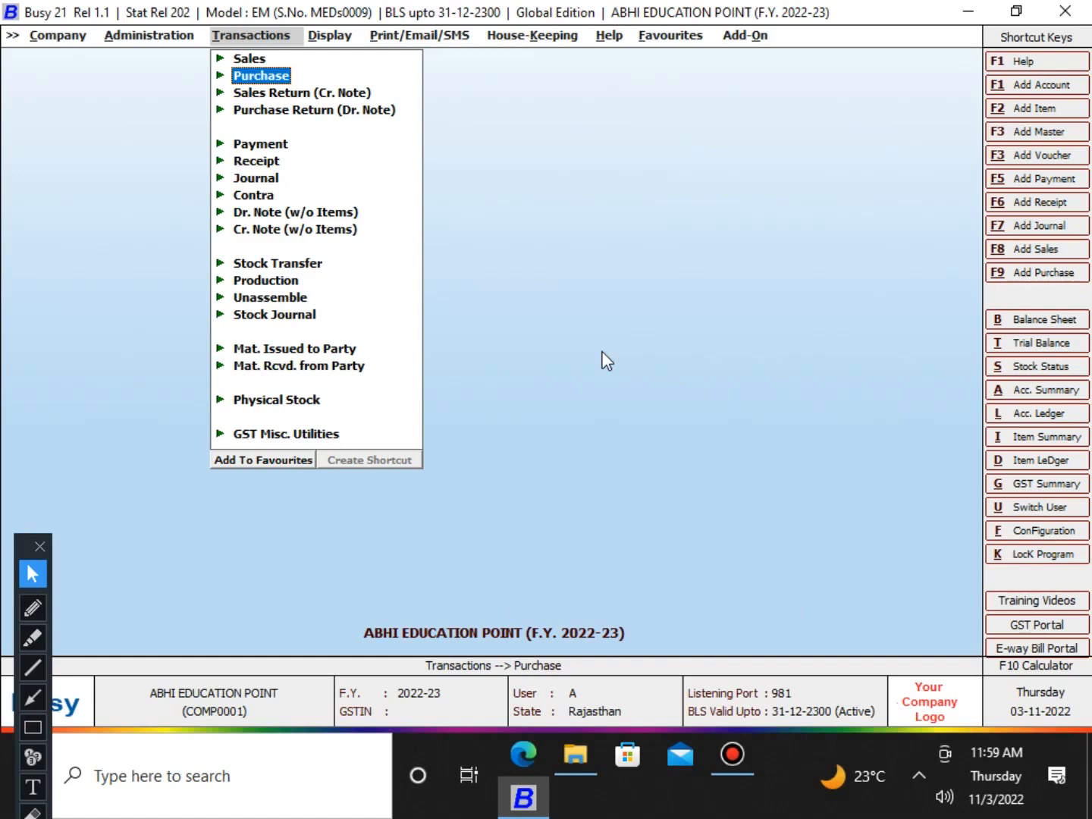
Open the Accounts section of the Features / Options configuration.
key(Left)
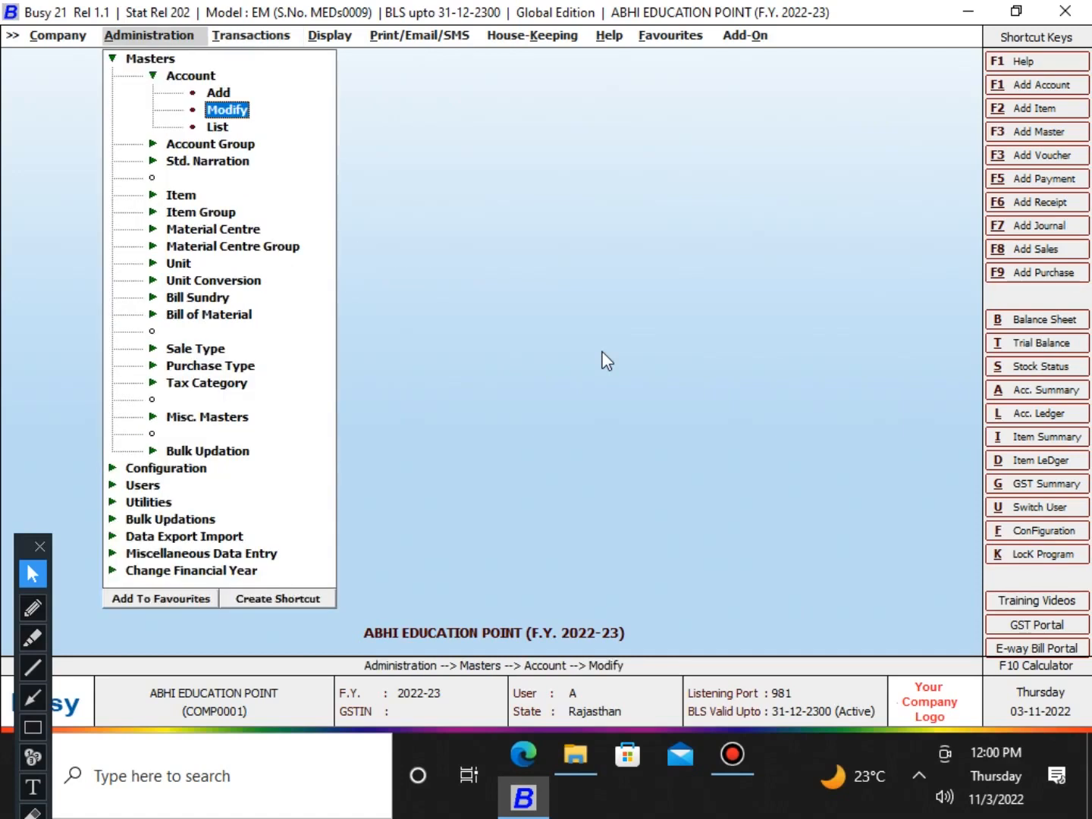
key(Left)
key(Left)
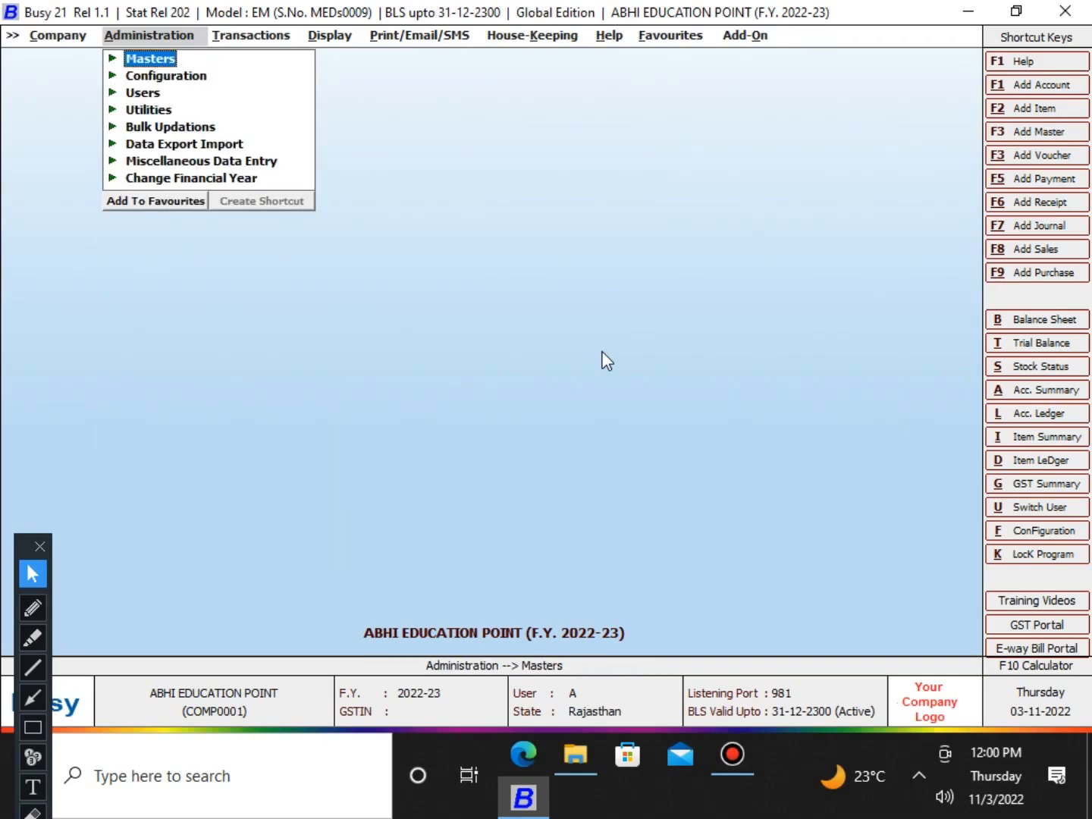
key(Down)
key(Right)
key(Return)
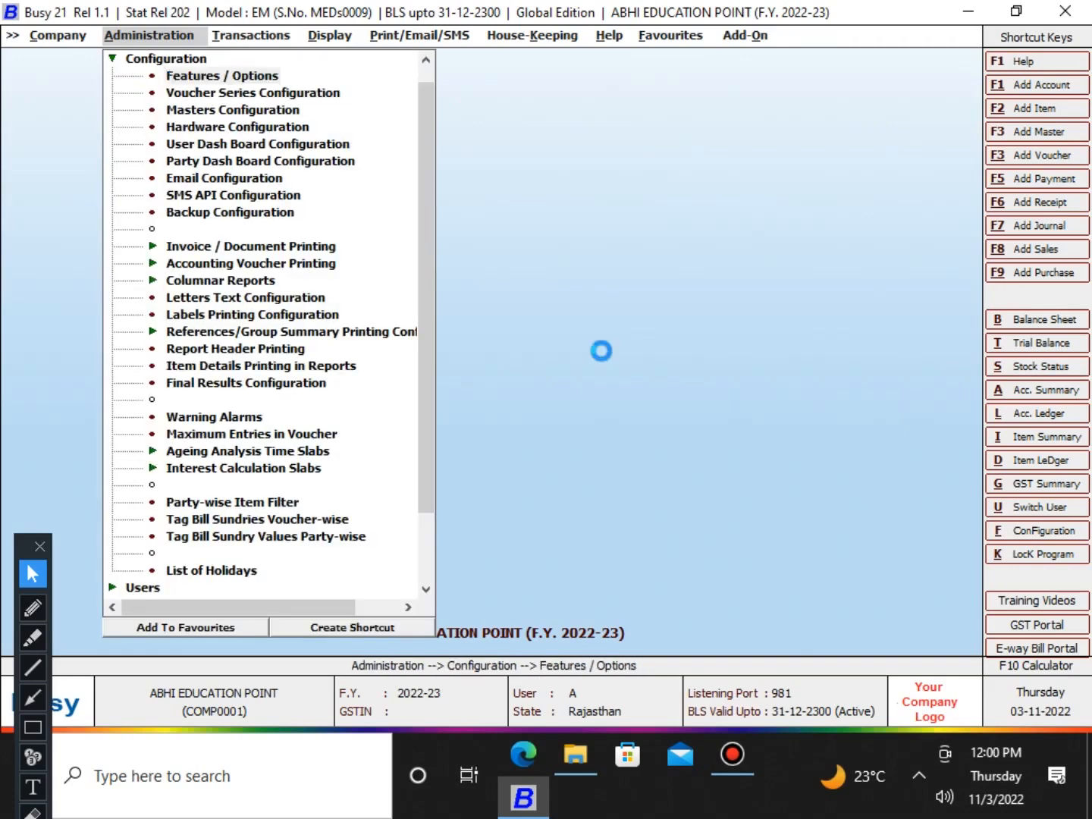
key(Down)
key(Down)
key(Down)
key(Return)
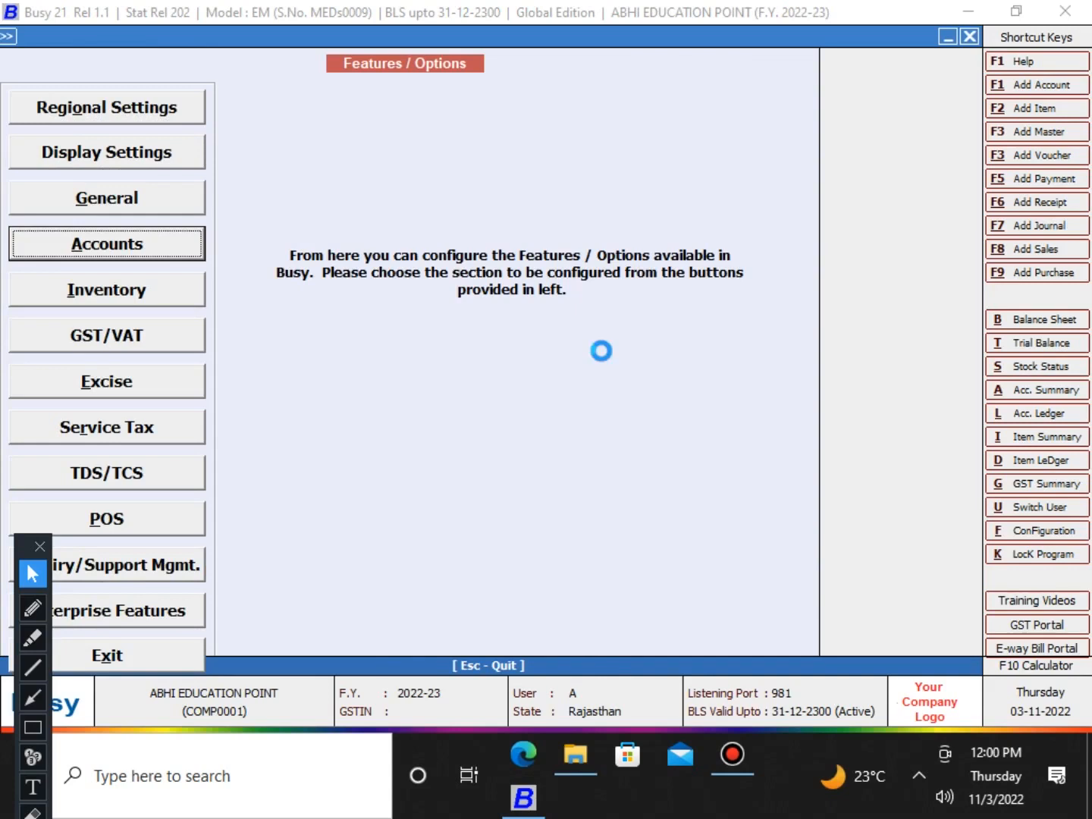
Underline the Bill-by-bill Details option with the annotation pen and save the Accounts options.
click(31, 607)
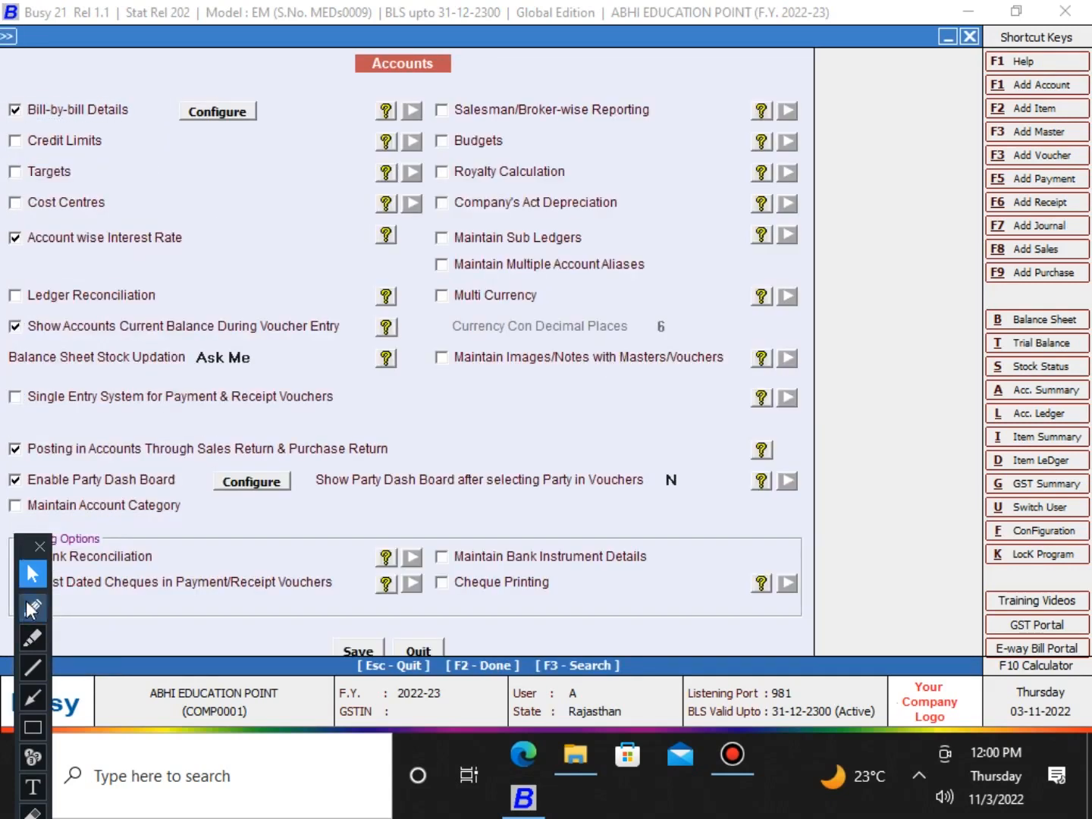
drag(10, 119, 135, 131)
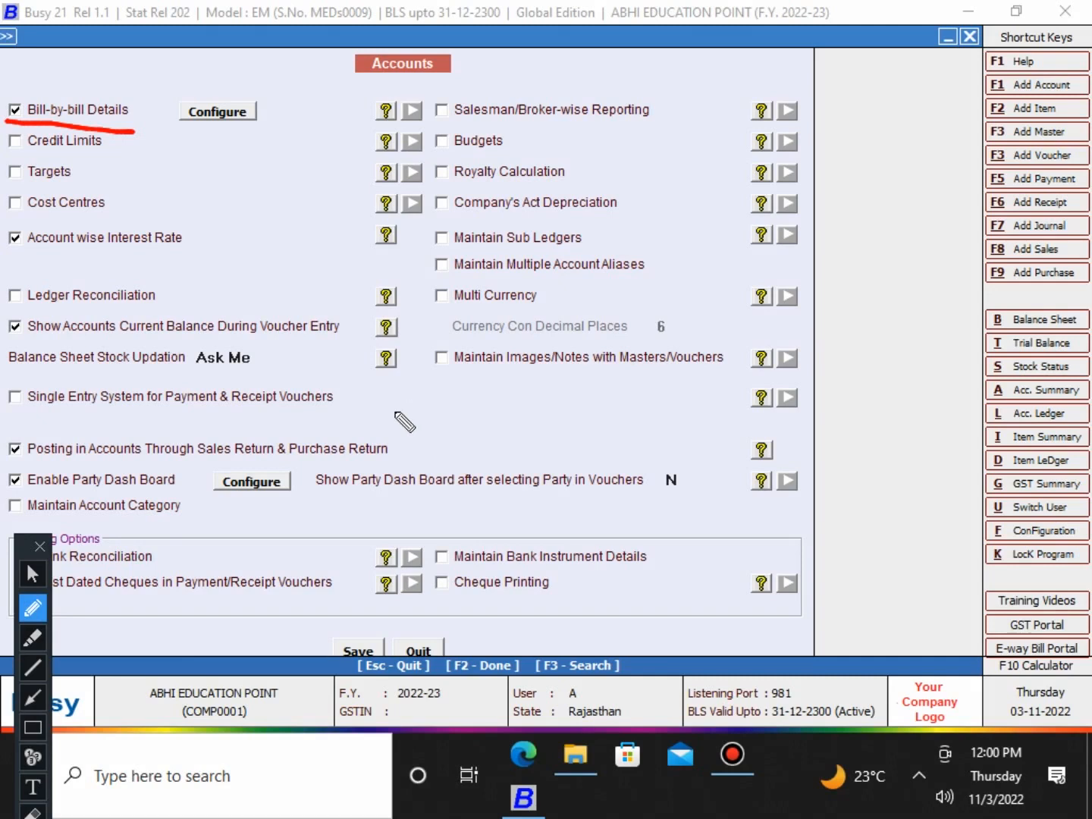
click(33, 575)
key(F2)
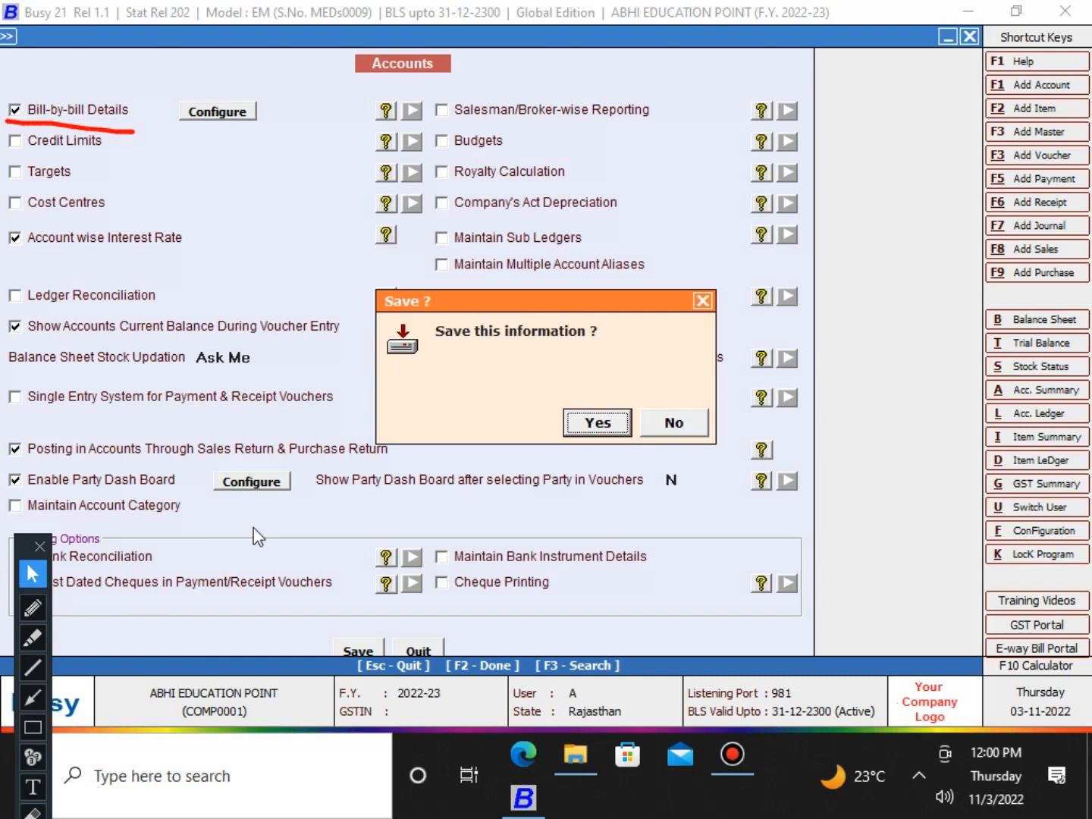
key(Return)
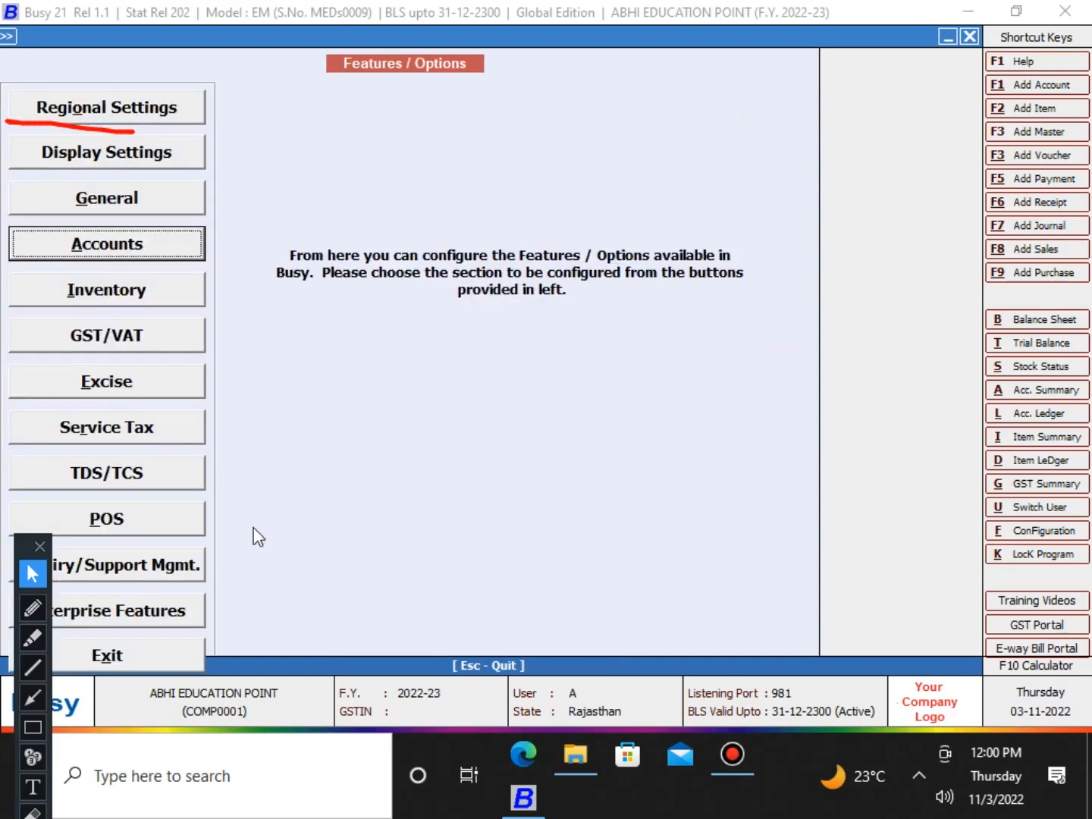
Leave Features / Options and start a new account master with the name and print name SHIVANI ENTERPRISES.
key(Escape)
key(Up)
key(Return)
key(Return)
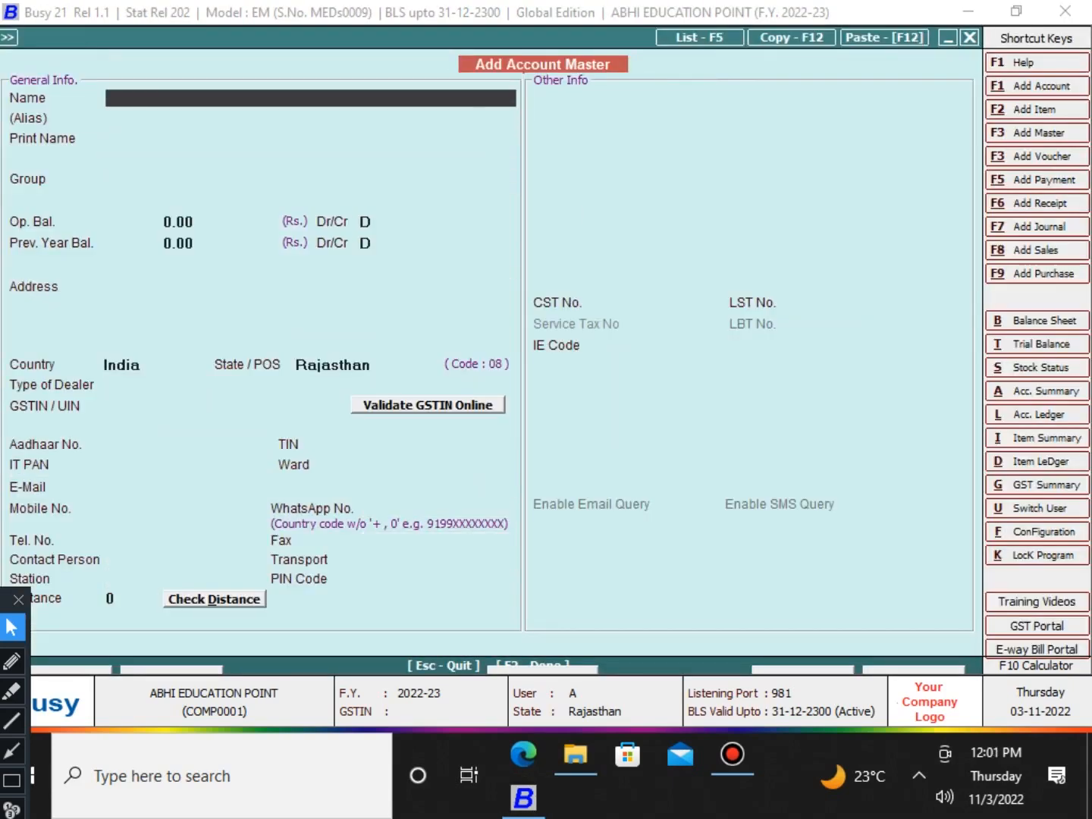
text(SHIVANI ENTE)
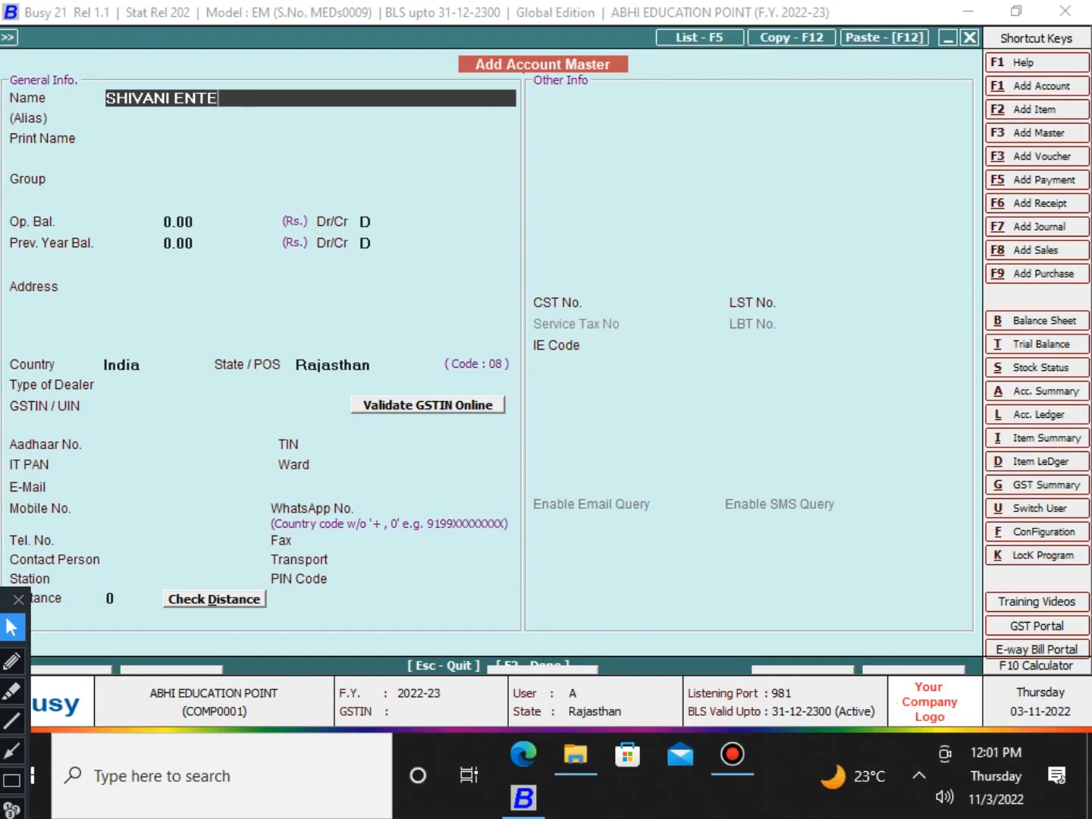
text(RPRISES)
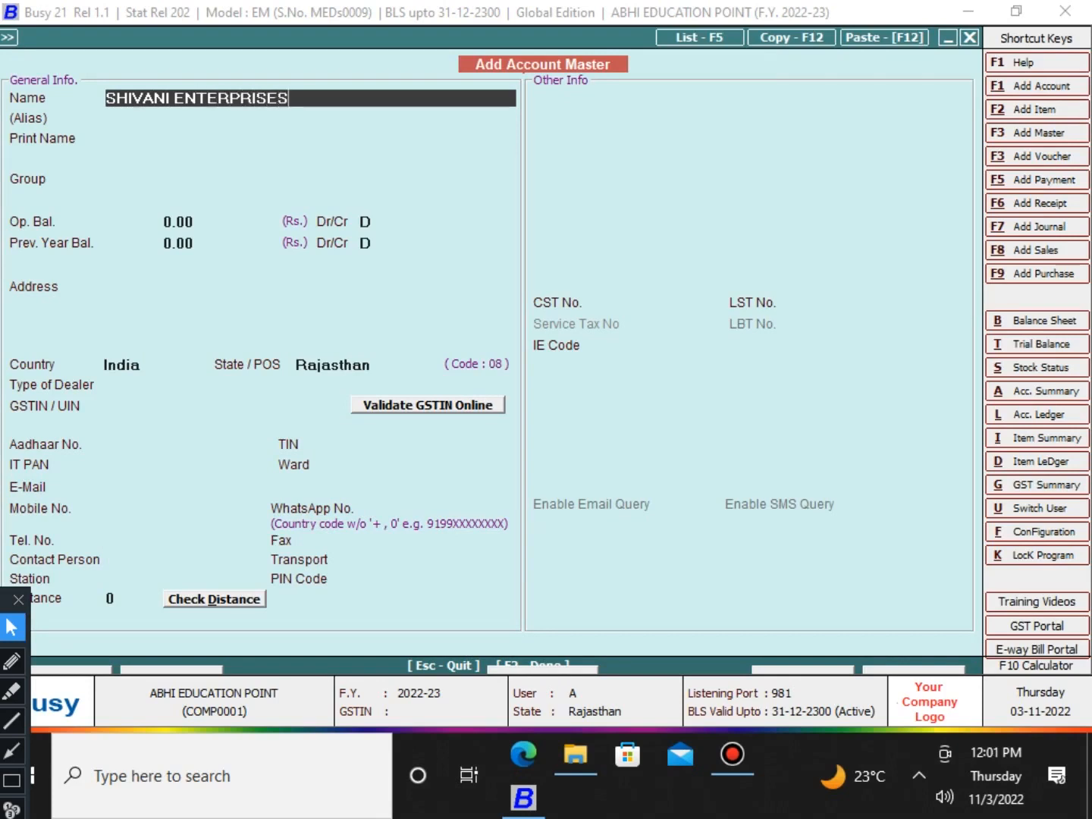
key(Return)
key(Return)
Assign the account to the Sundry Creditors group, keeping the default opening balances and an empty address.
text(SUN)
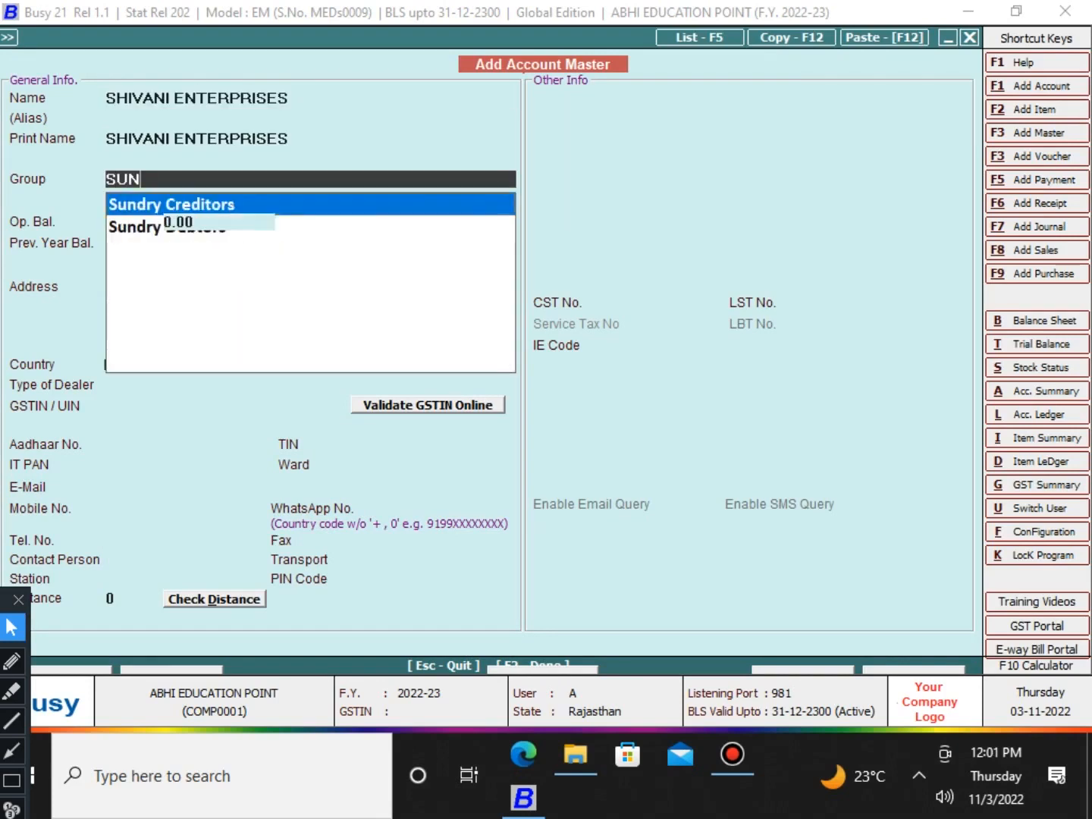
key(Return)
key(Return)
key(Return)
key(Return)
key(Return)
key(Return)
key(Return)
key(Return)
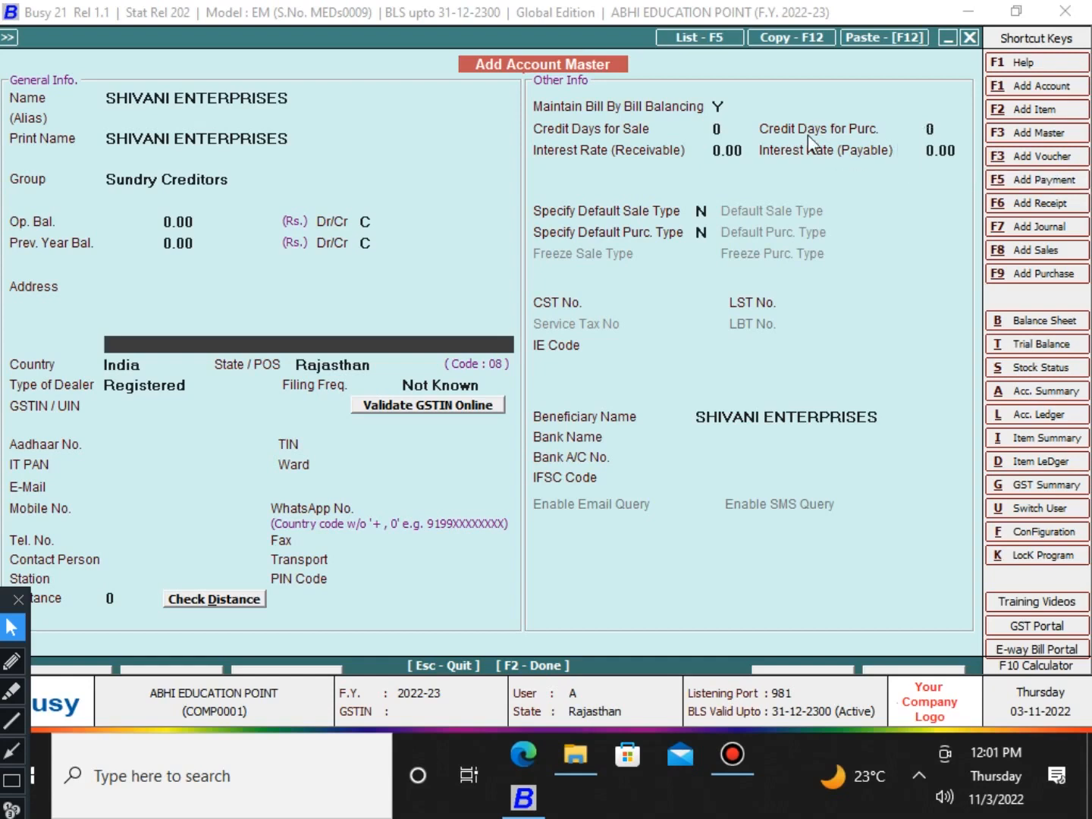
Set the credit days for purchase to 90 and save the account with the dealer type Un-Registered.
mouse_move(813, 134)
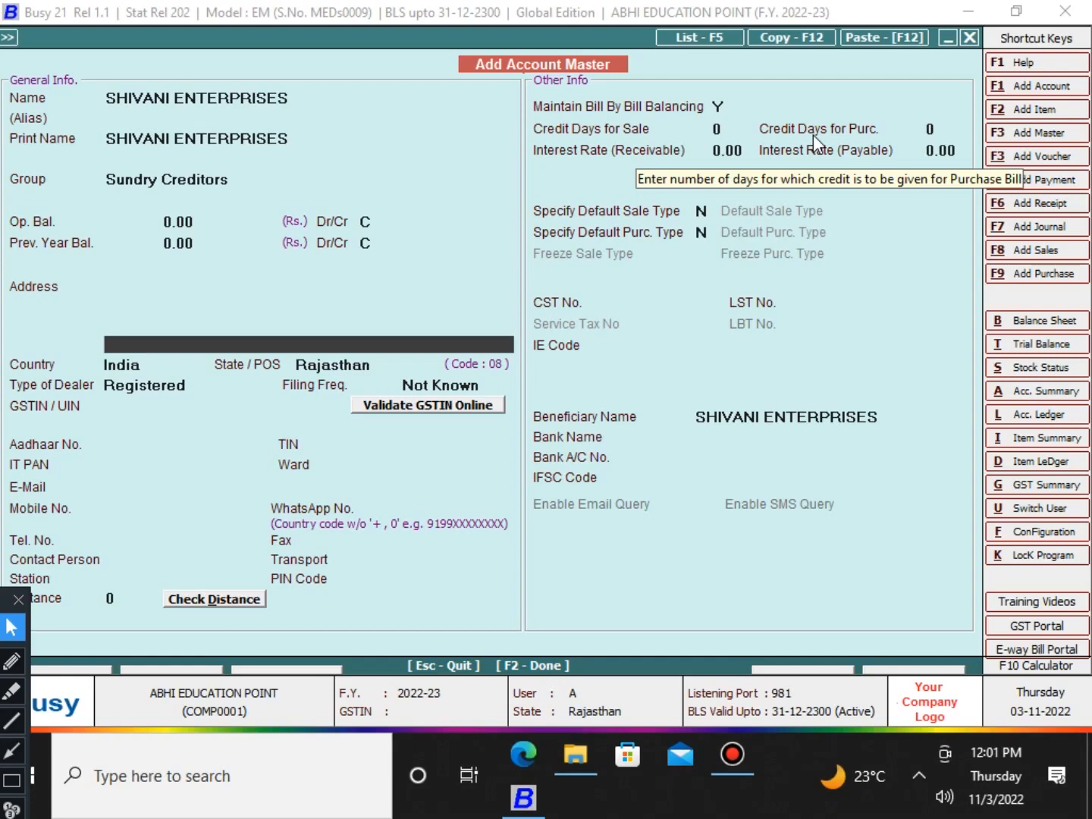
click(938, 129)
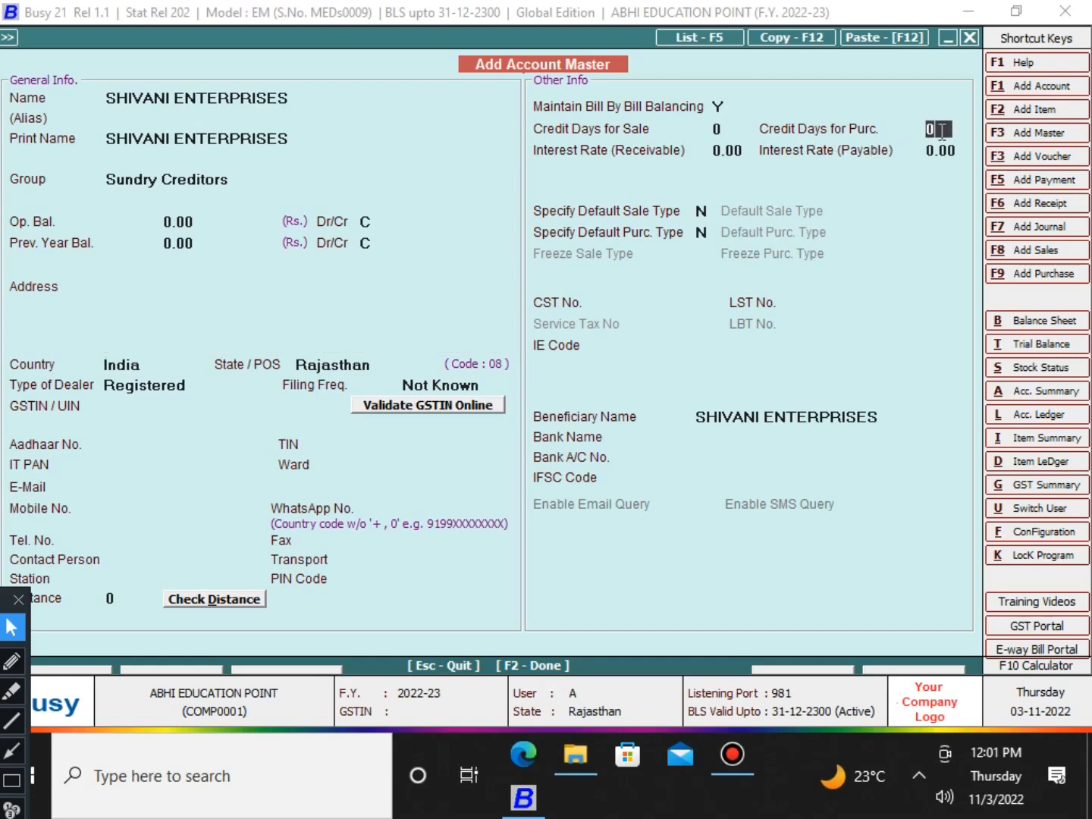
text(90)
key(Return)
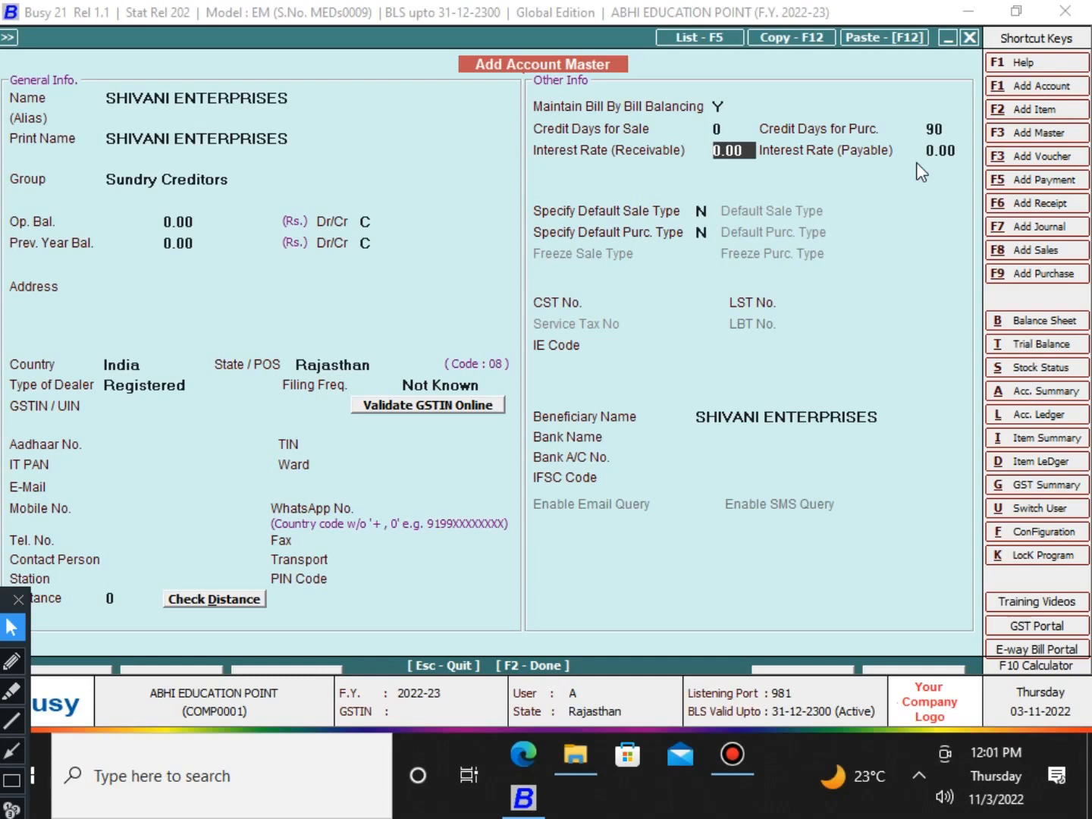
key(F2)
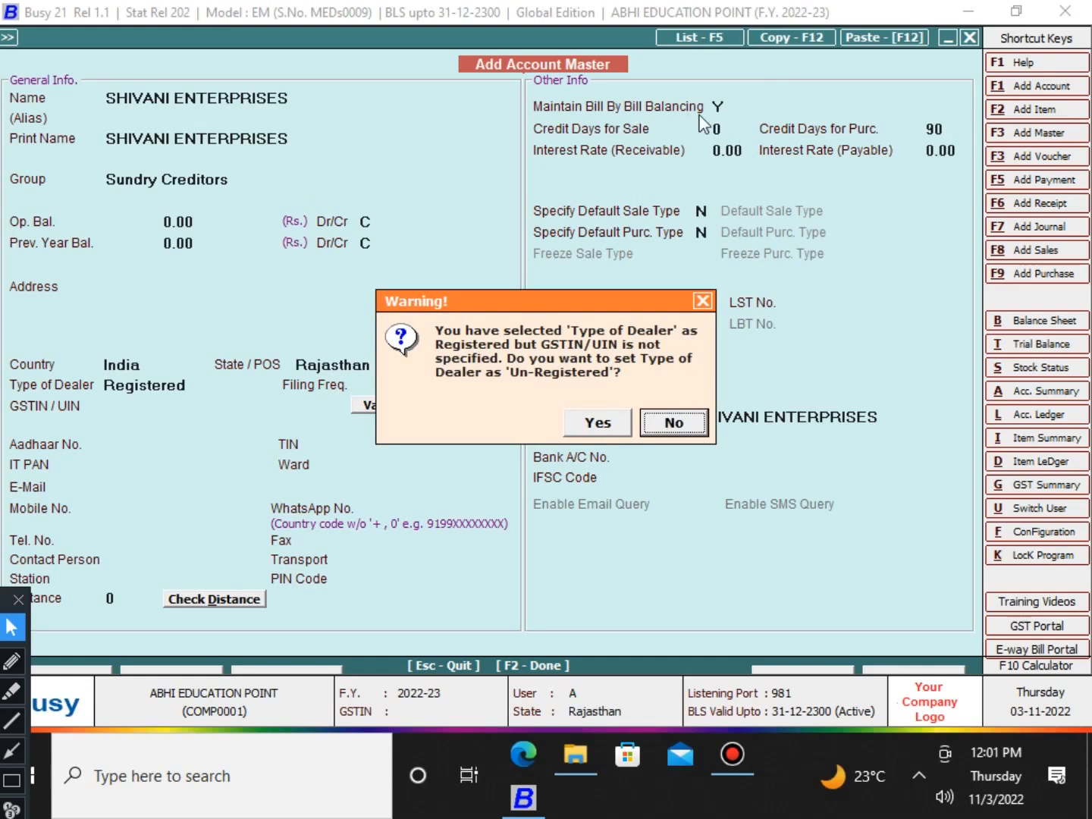
click(601, 423)
click(605, 425)
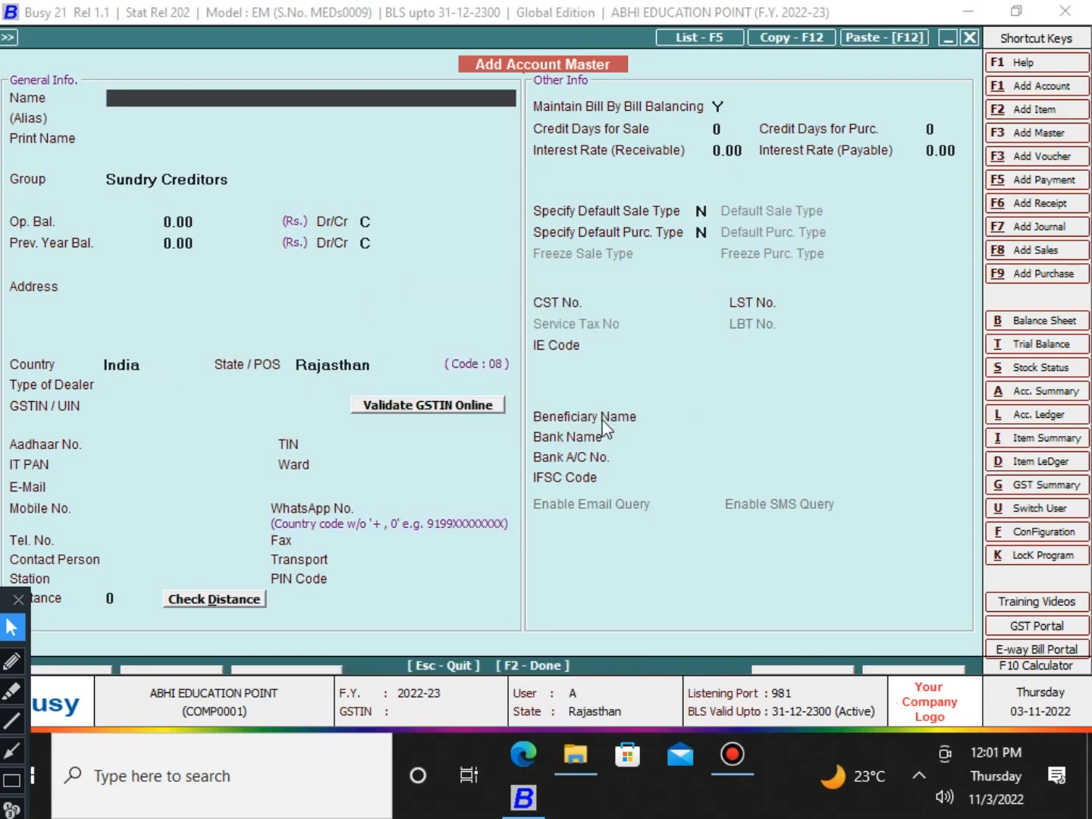
Start a new purchase voucher in the Main series dated 15-04-2022.
click(1021, 277)
key(Return)
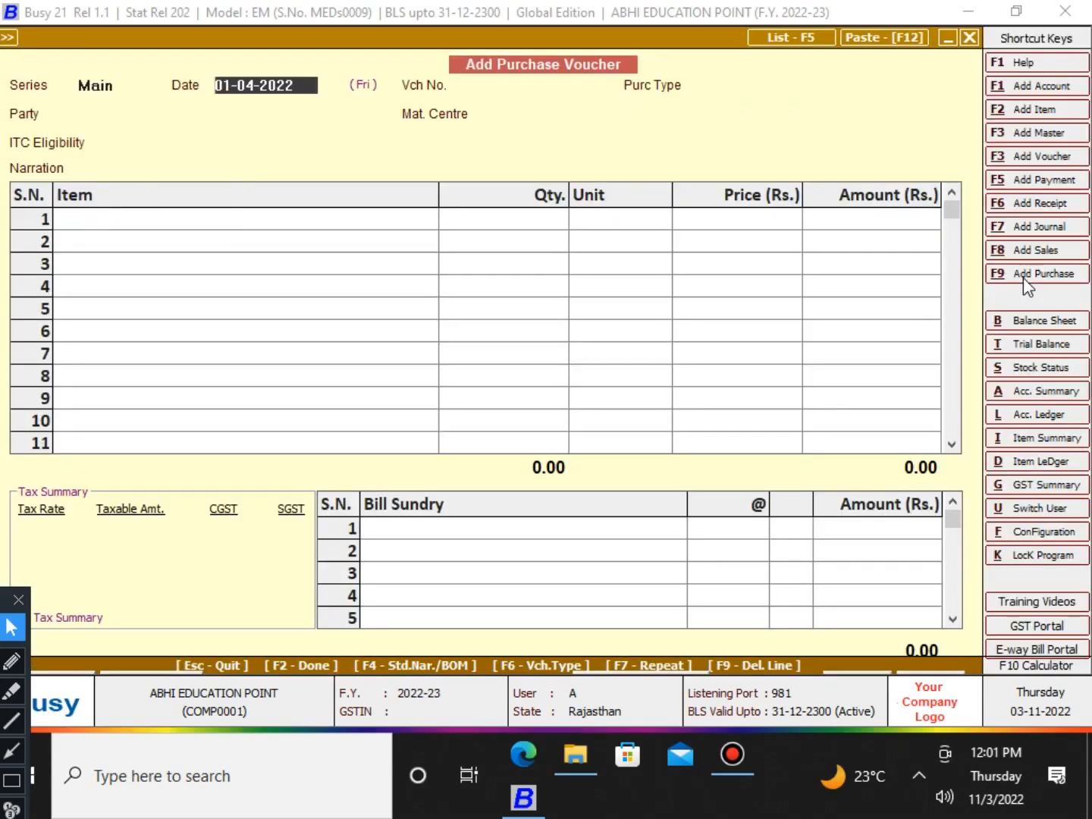
text(15-4)
key(Return)
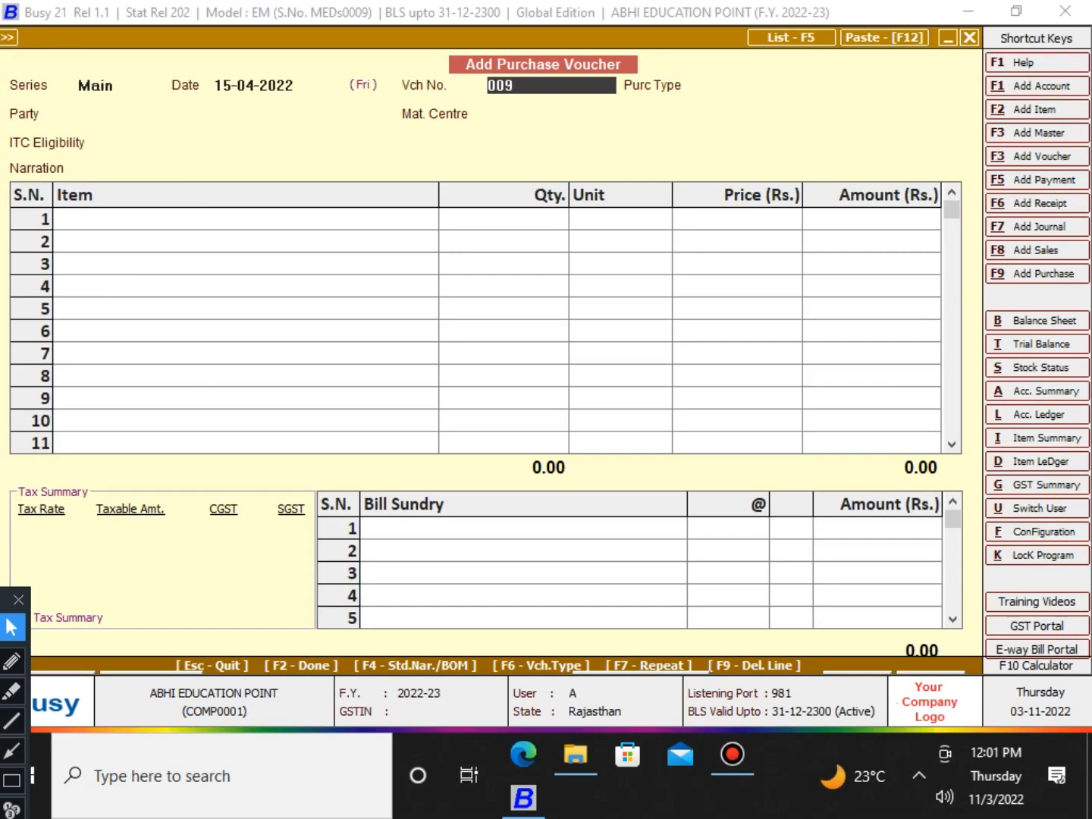
Keep the proposed voucher number and choose L/GST-MultiRate as the purchase type.
key(Return)
text(L)
key(Down)
key(Down)
key(Down)
key(Down)
key(Down)
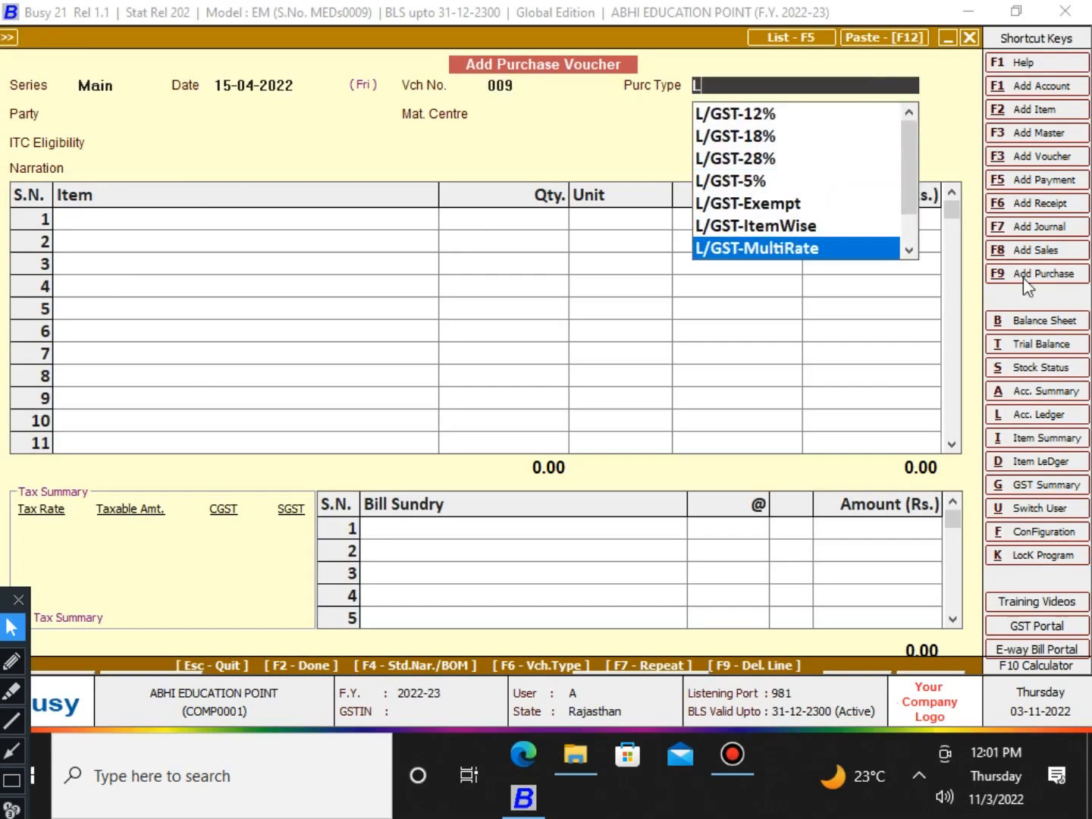
key(Return)
Choose SHIVANI ENTERPRISES as the party, with Main Store as the material centre and Input Goods/Services as the ITC eligibility.
text(SH)
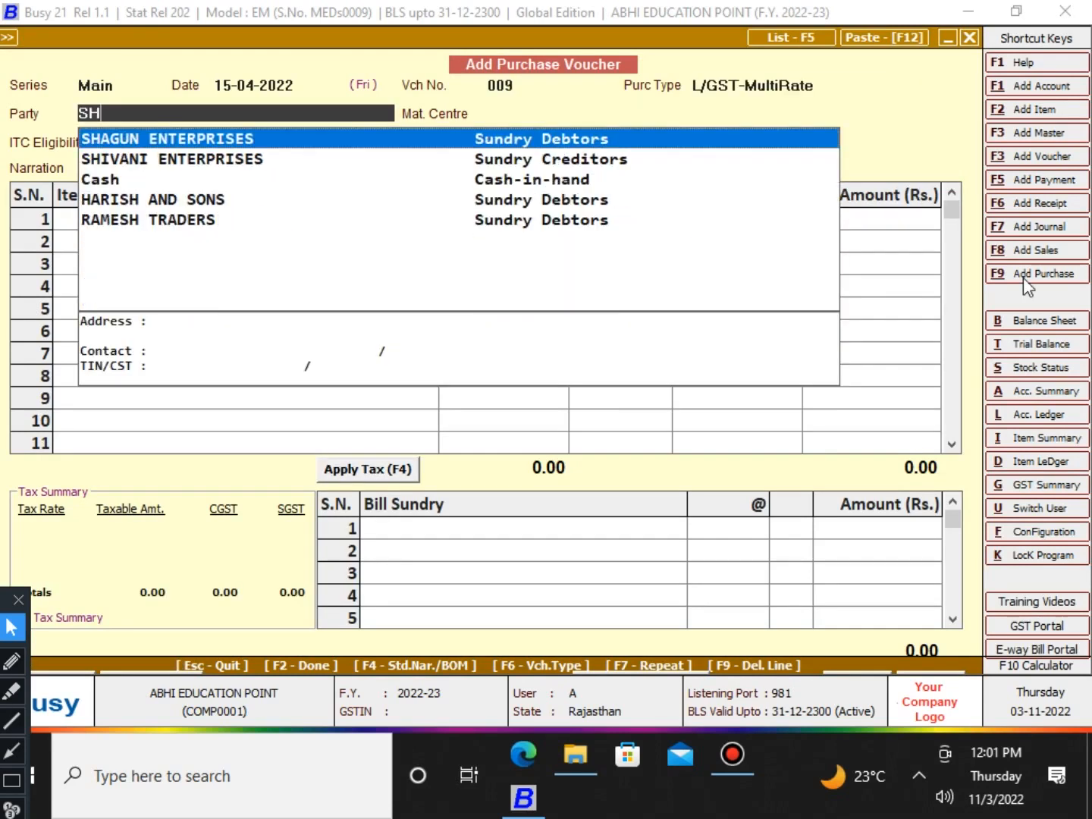
key(Return)
text(SHIV)
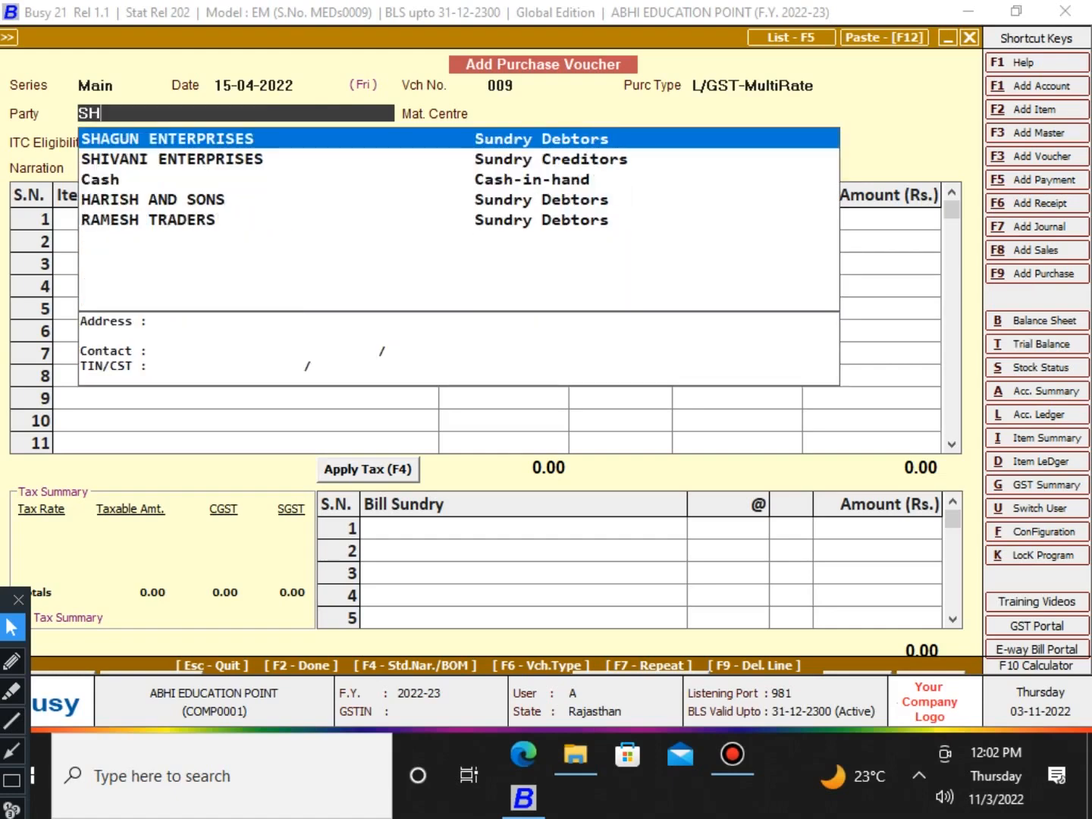
key(Return)
key(Return)
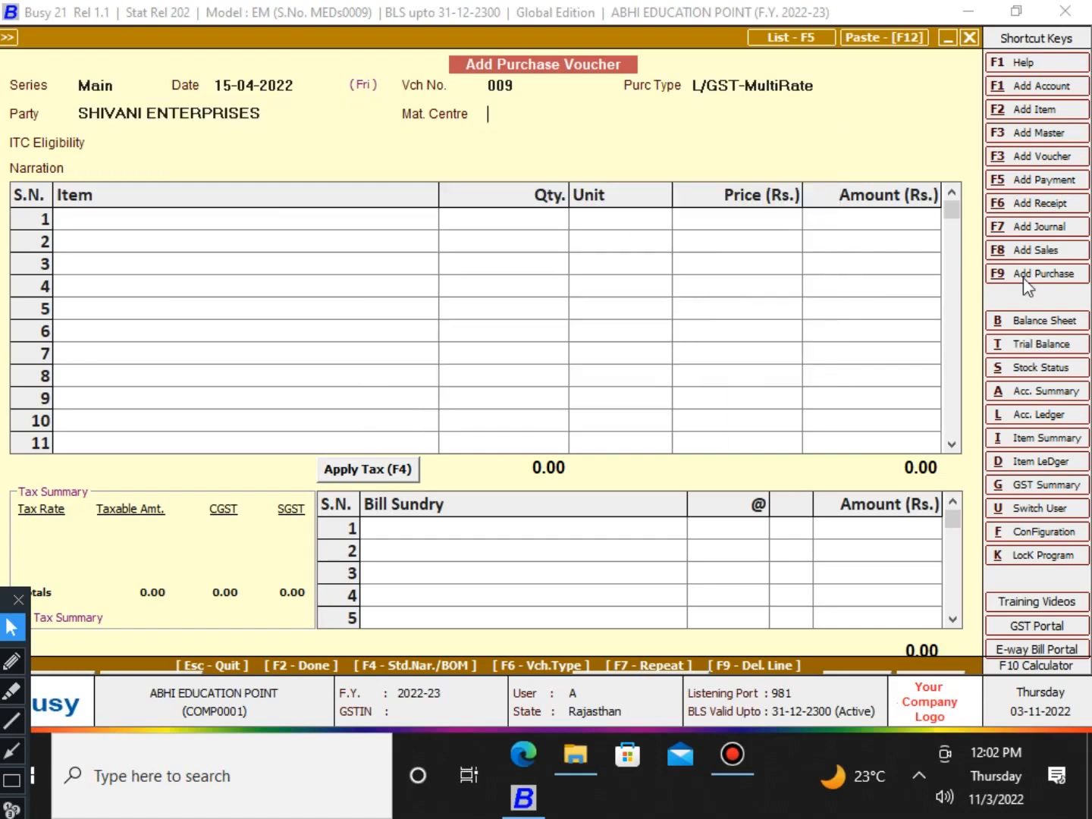
key(Return)
key(Return)
Add HARDWARE ITEM to the first line with a quantity of 15 Pcs. and a price of 200.
text(H)
key(Return)
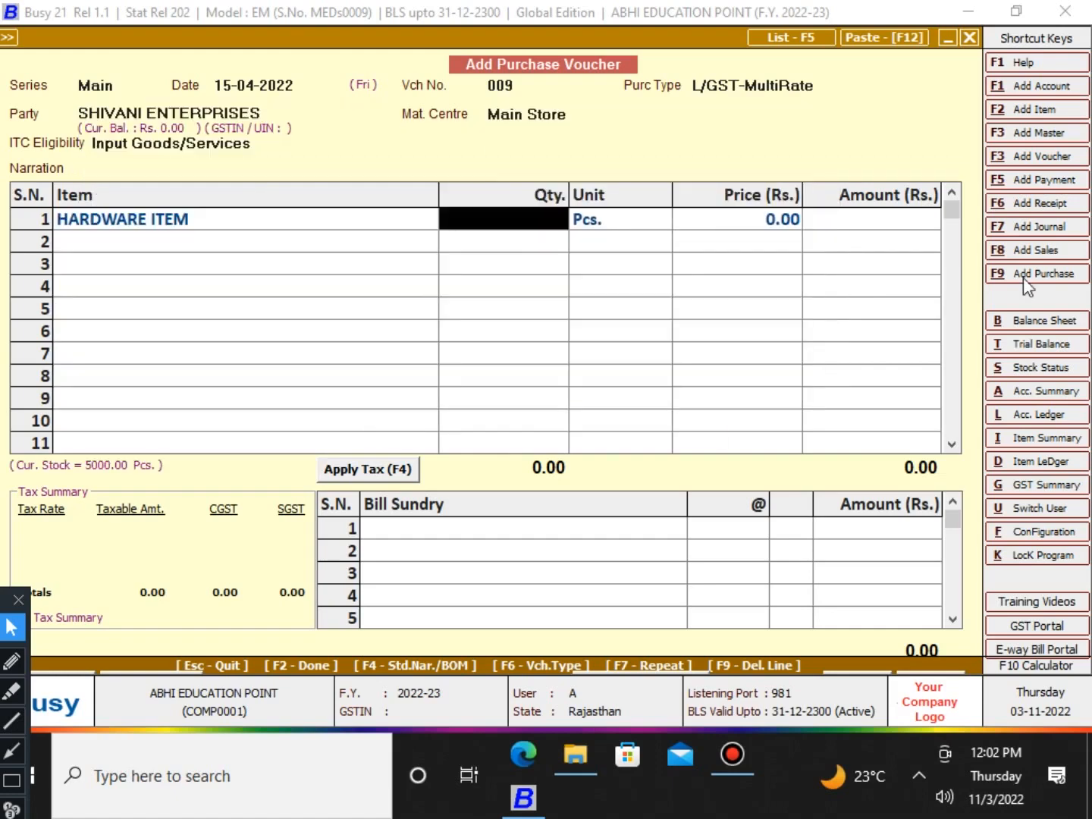
text(15)
key(Return)
text(200)
key(Return)
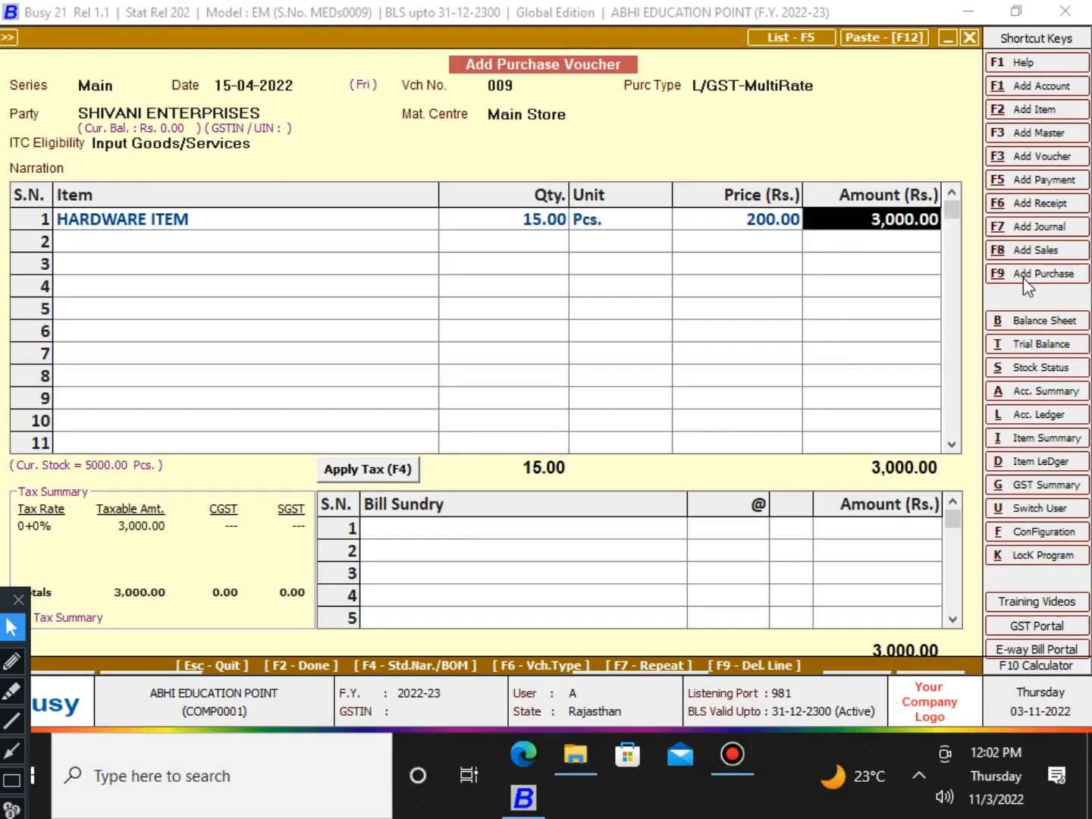
Change the quantity of HARDWARE ITEM to 50 Pcs.
key(Return)
key(Return)
key(Return)
text(50)
key(Return)
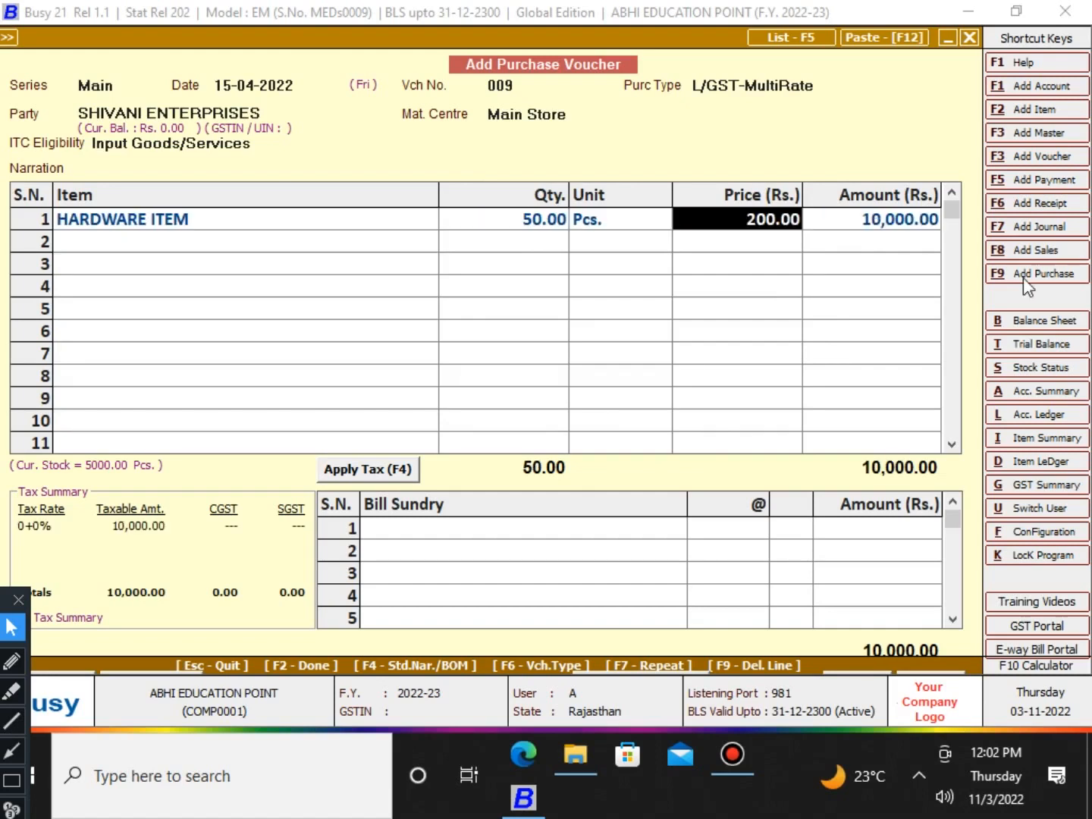
Add SGST and CGST at 9% each as bill sundries on the voucher.
key(Return)
key(Return)
key(Return)
text(s)
key(Return)
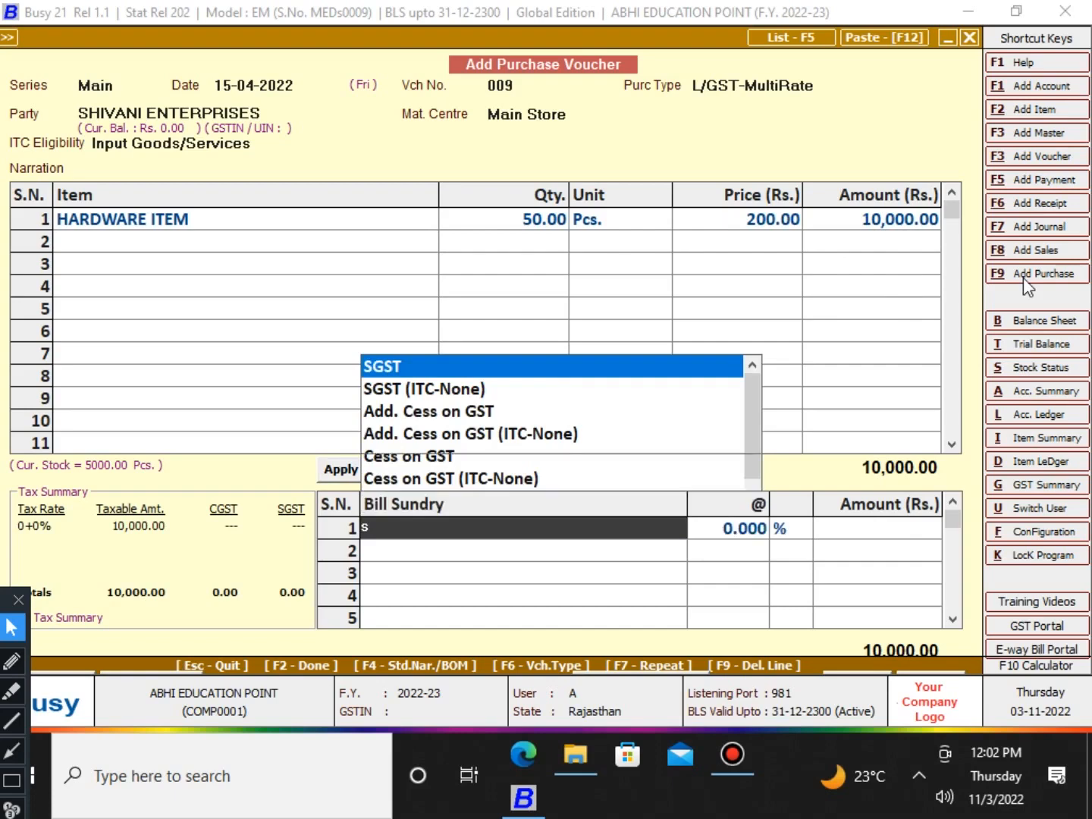
text(9)
key(Return)
Go through the voucher's GST reporting details and bill-by-bill adjustment to check the due date, and decline saving.
key(F2)
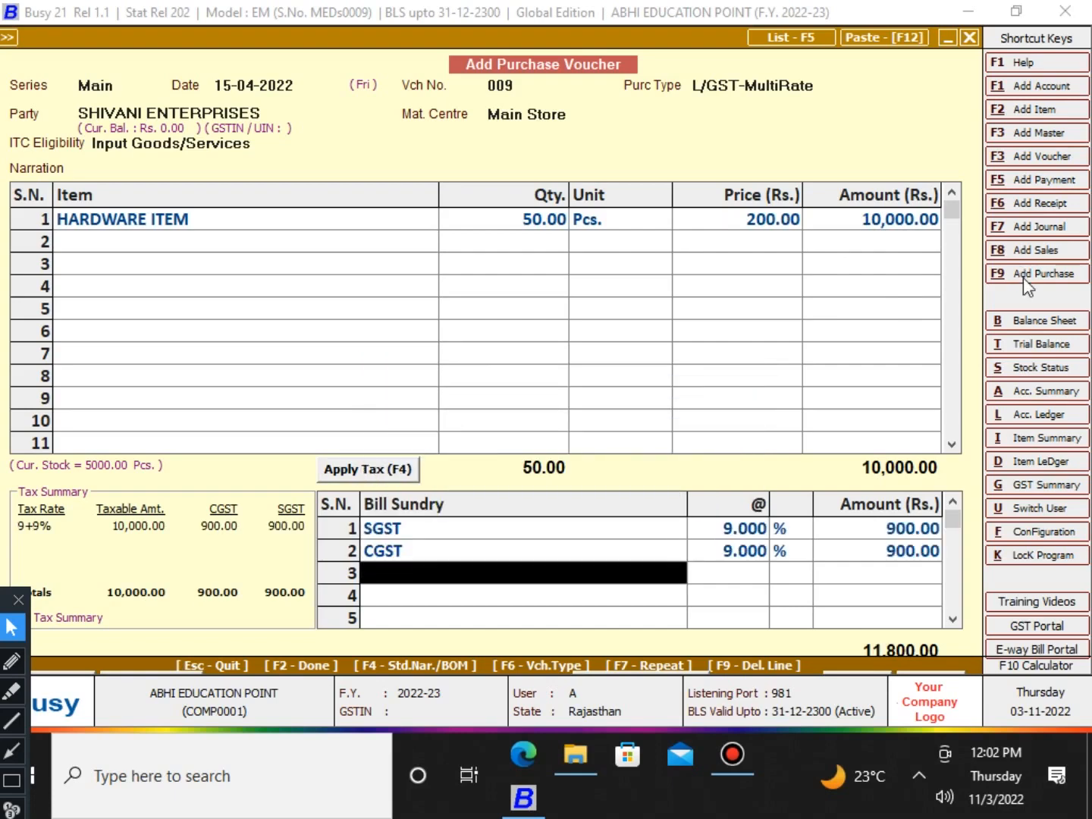
key(Return)
key(Return)
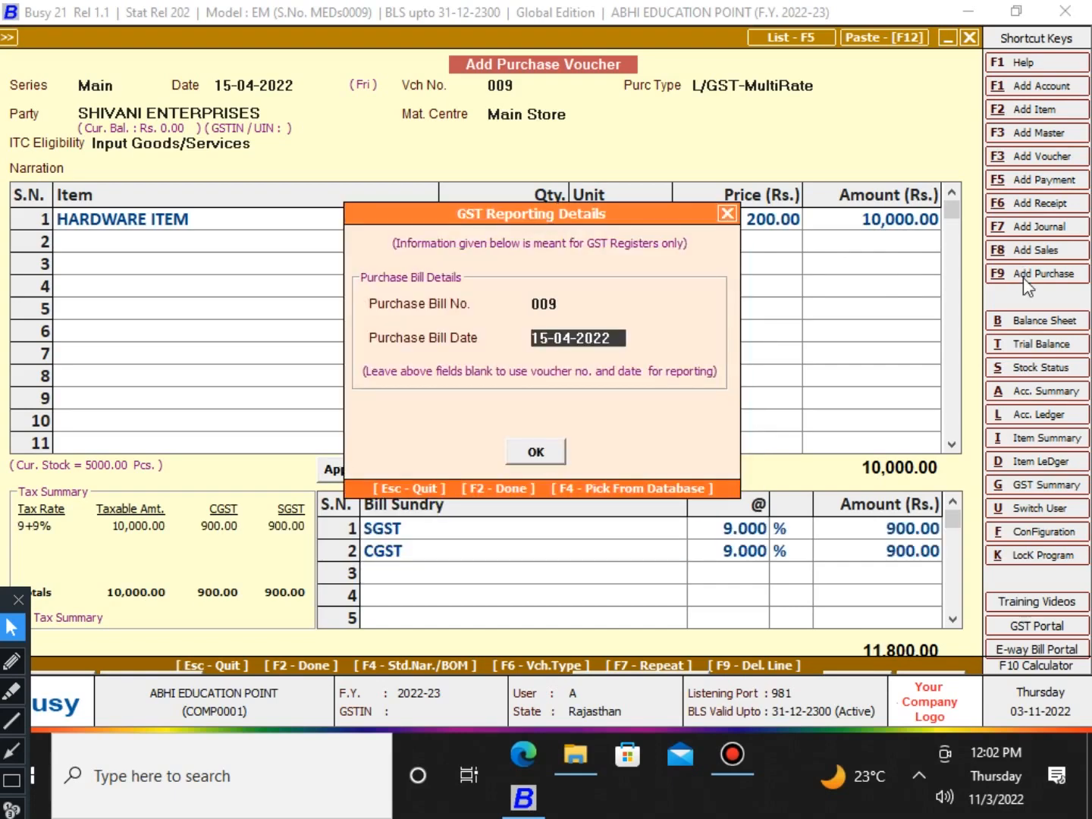
key(Return)
key(Return)
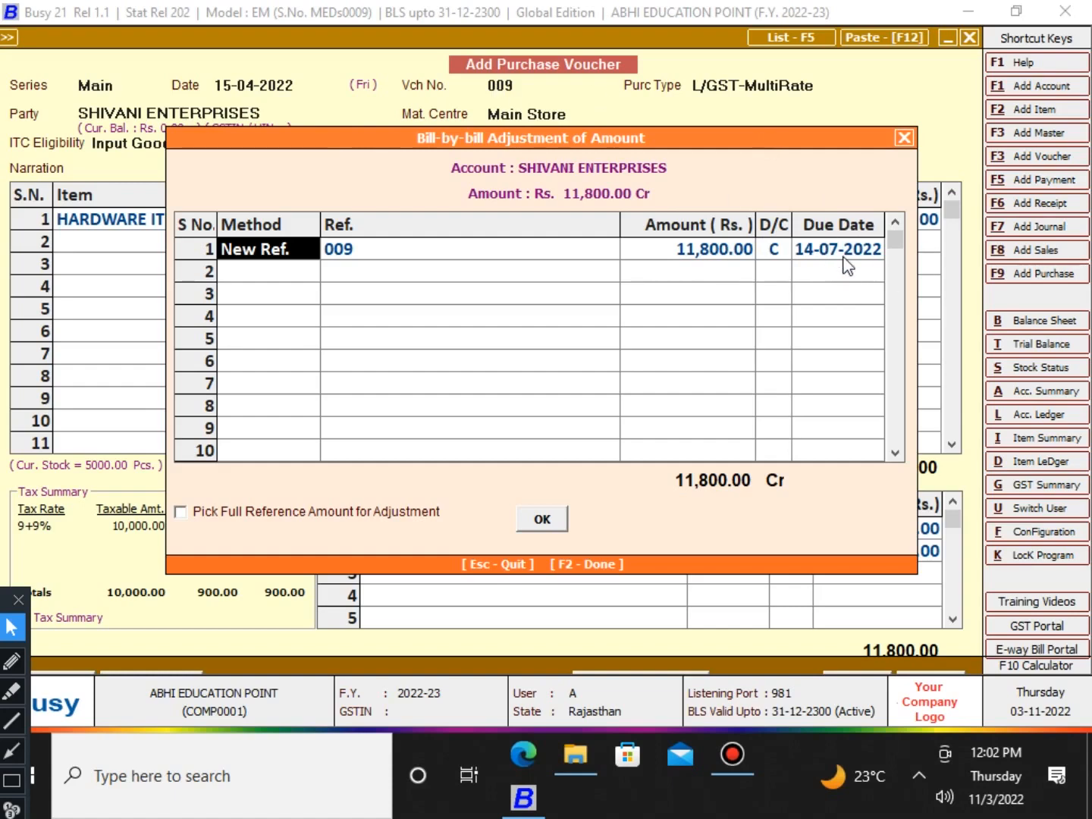
click(558, 520)
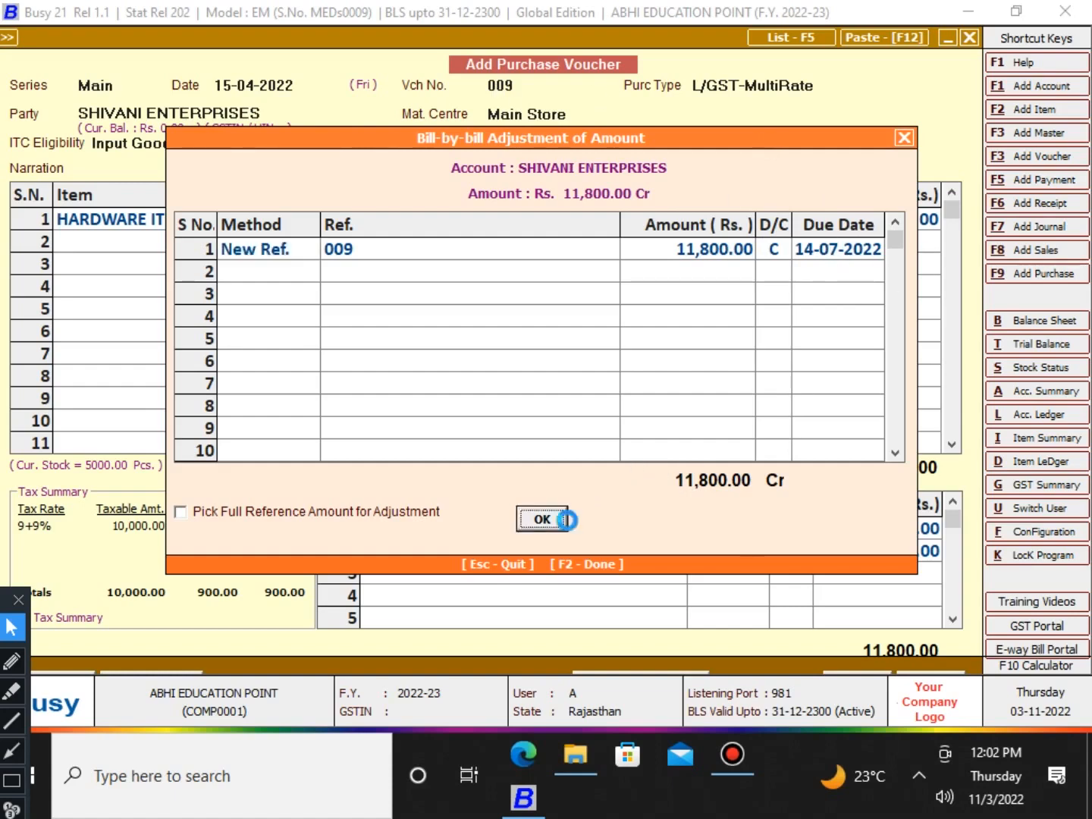
click(658, 423)
Open the party's account master from the voucher to check its purchase credit days, and return to saving the voucher.
click(259, 113)
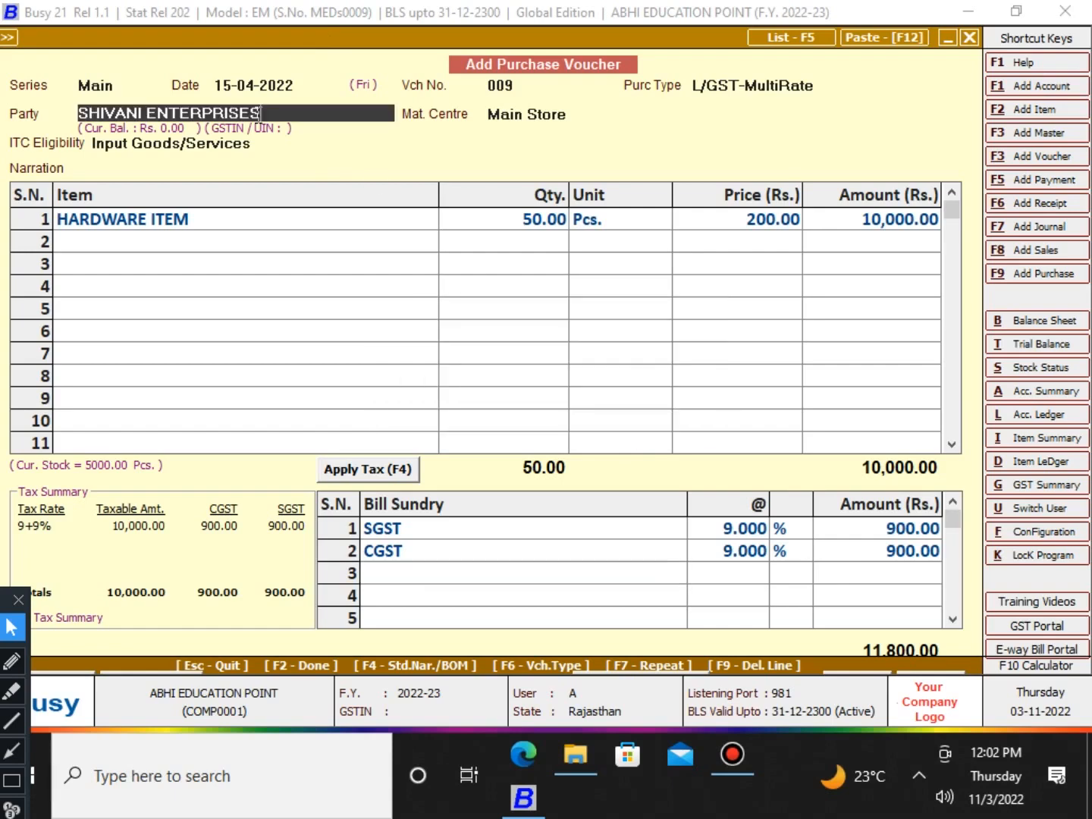
click(256, 113)
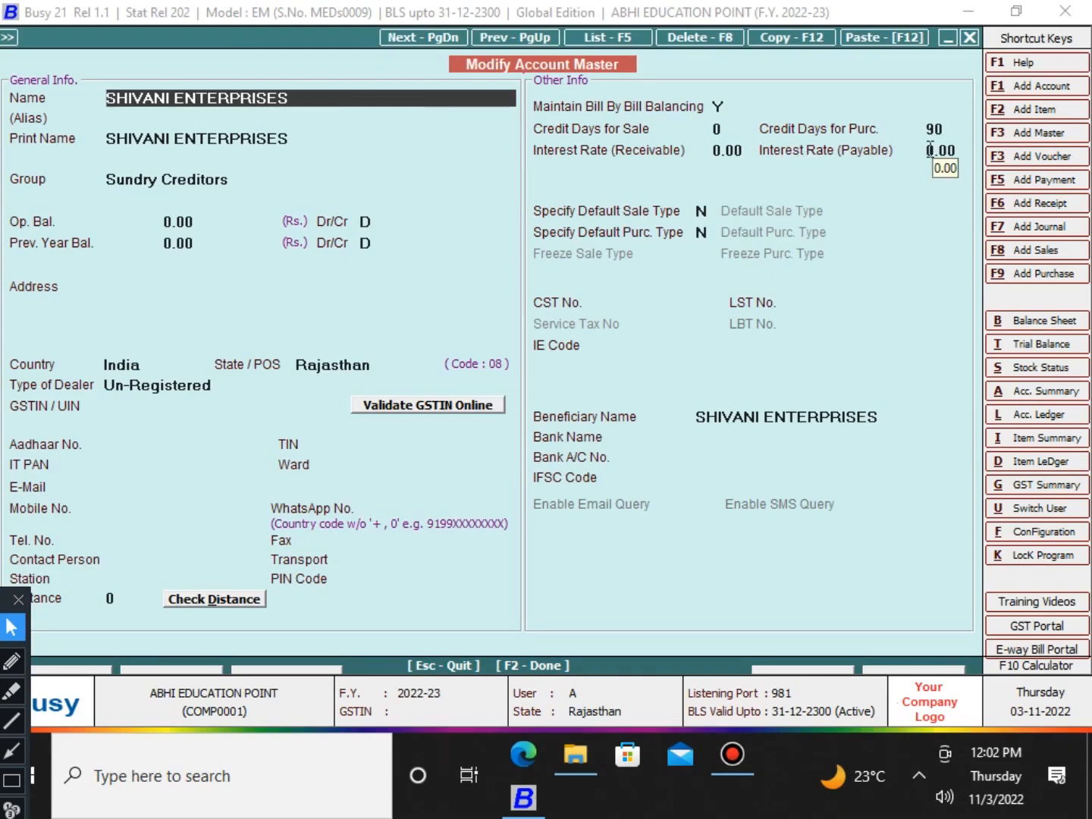
key(F2)
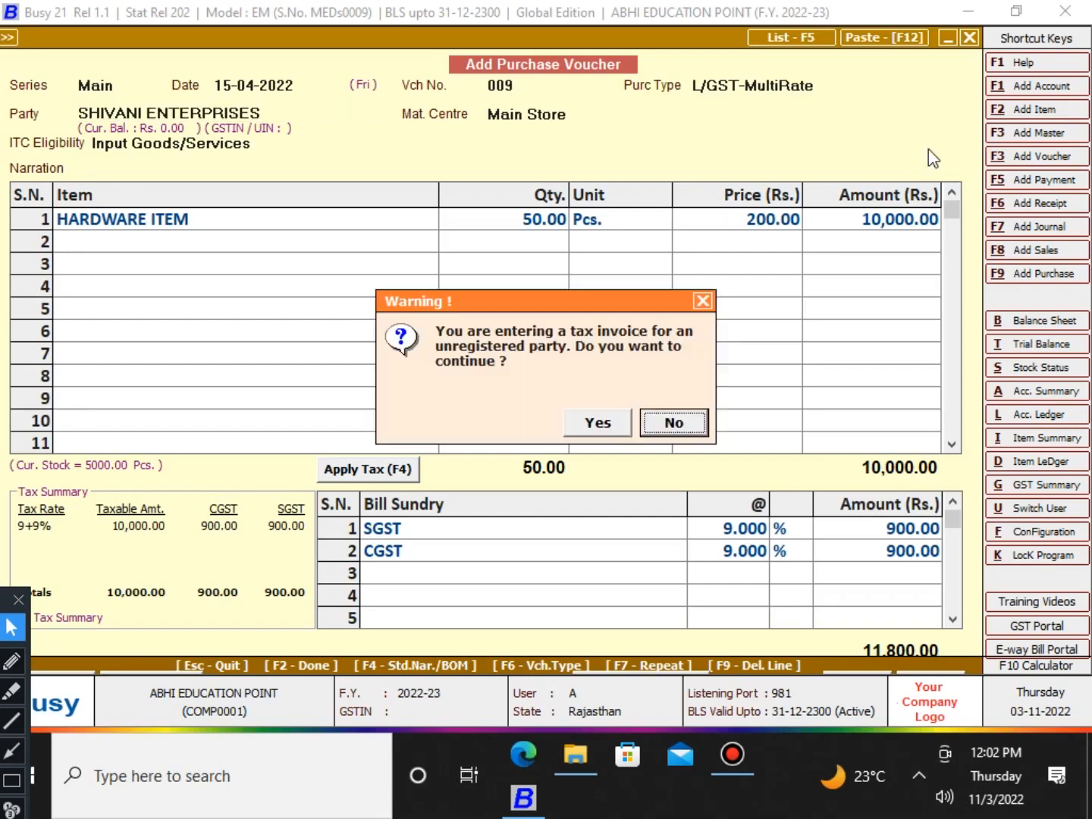
Save the purchase voucher for the unregistered party, accepting its GST reporting details and the new-reference bill-by-bill adjustment.
key(y)
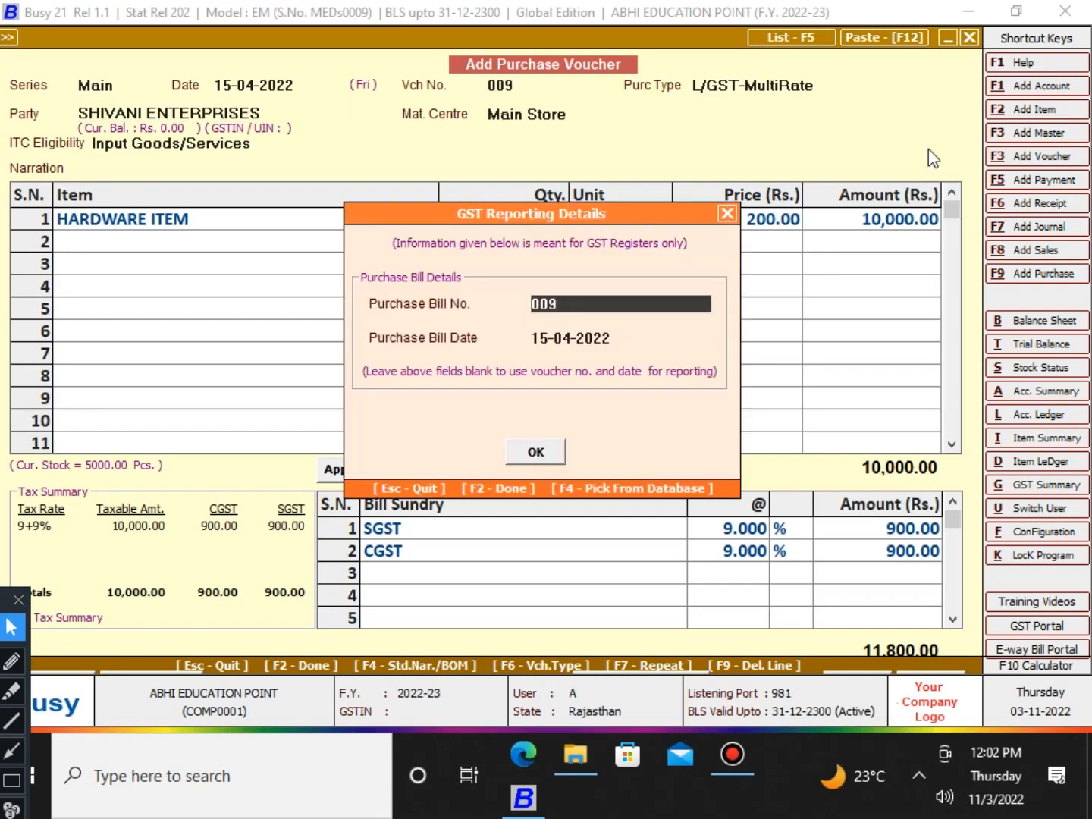
key(Return)
key(Return)
key(Return)
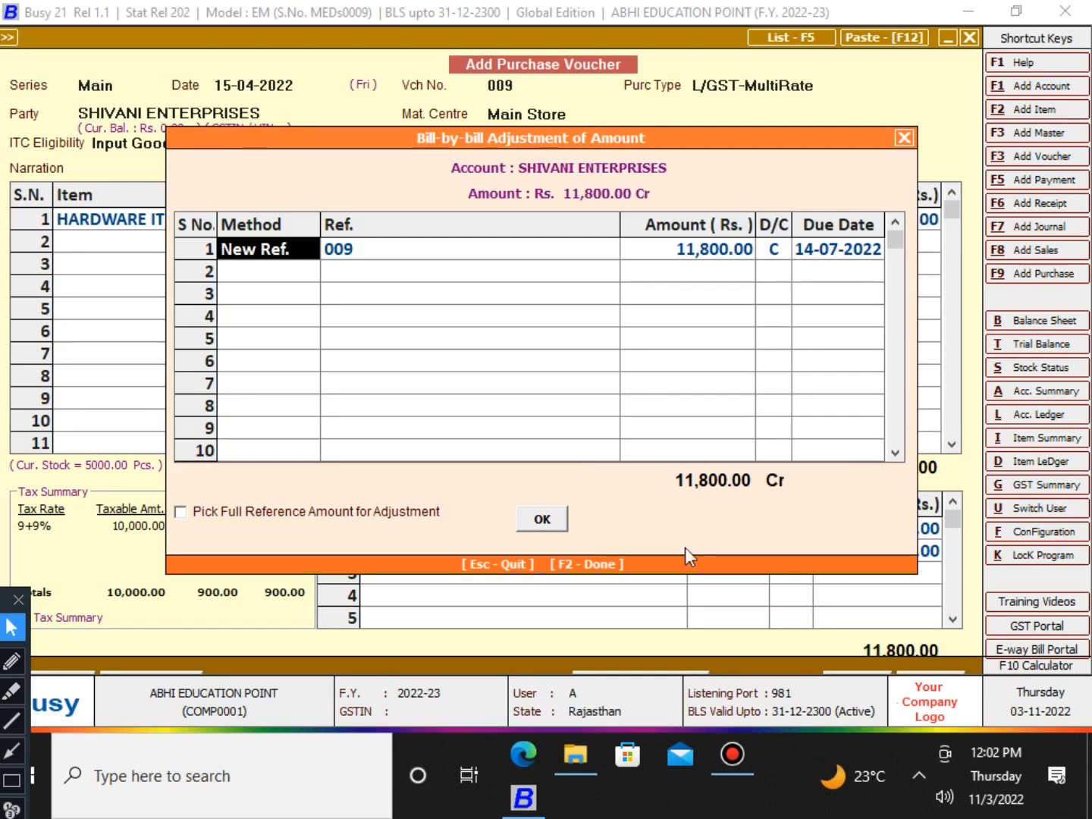
click(559, 522)
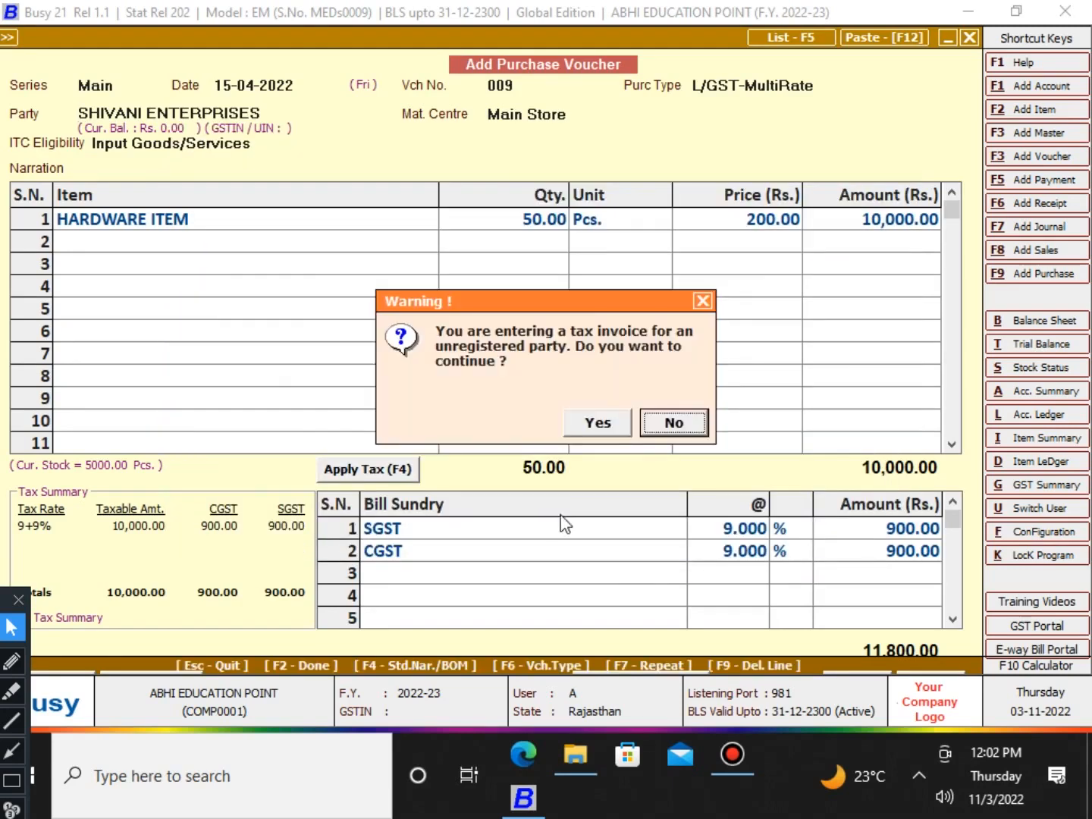
click(599, 425)
click(603, 427)
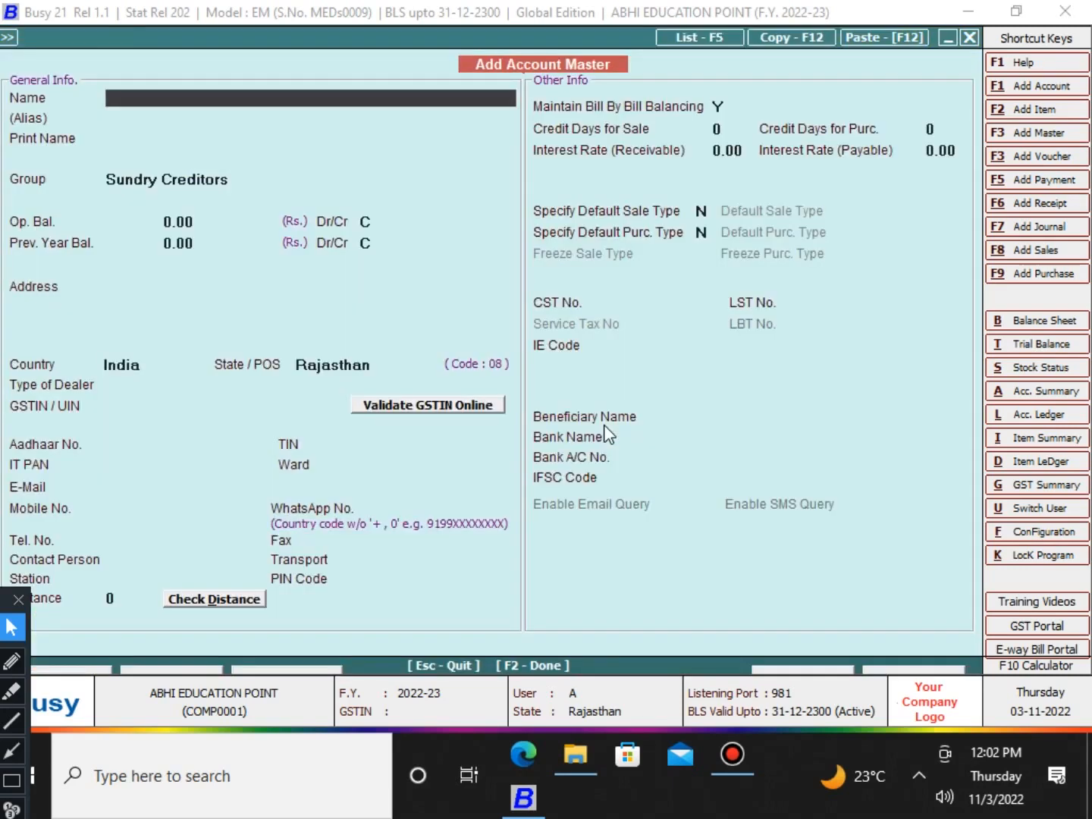
key(Escape)
key(Escape)
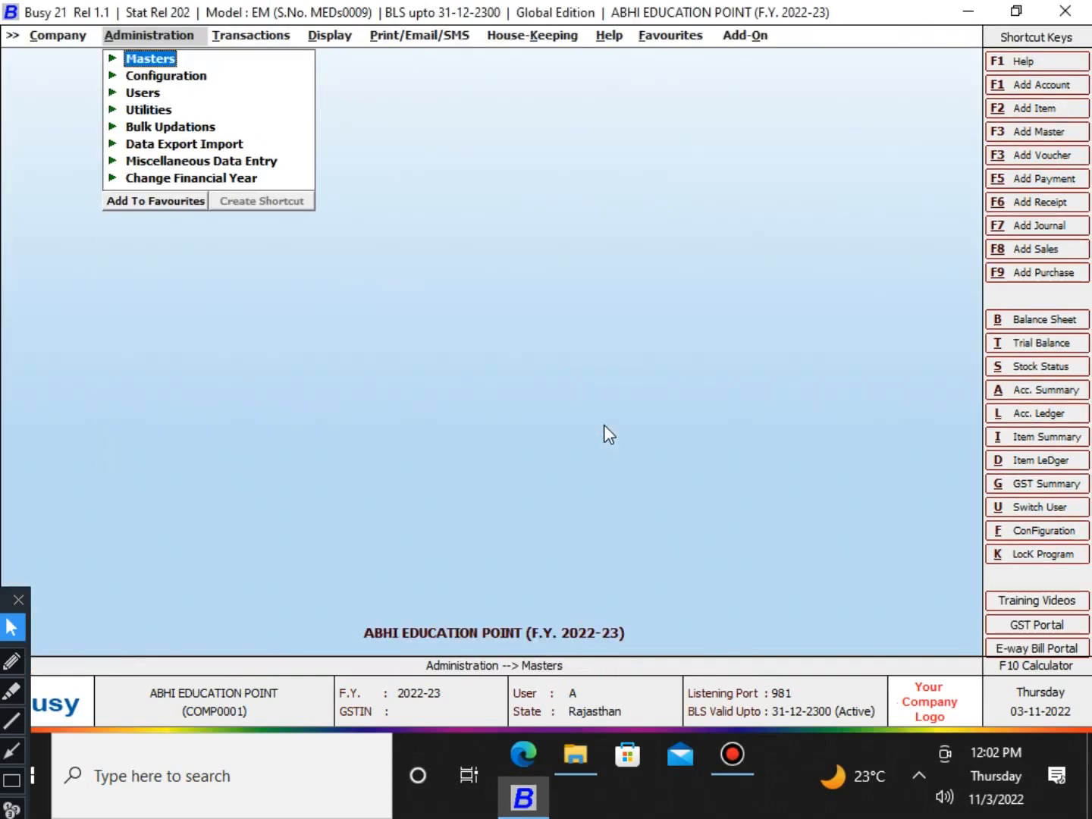
Expand the Outstanding Analysis group among the display reports.
key(Right)
key(Right)
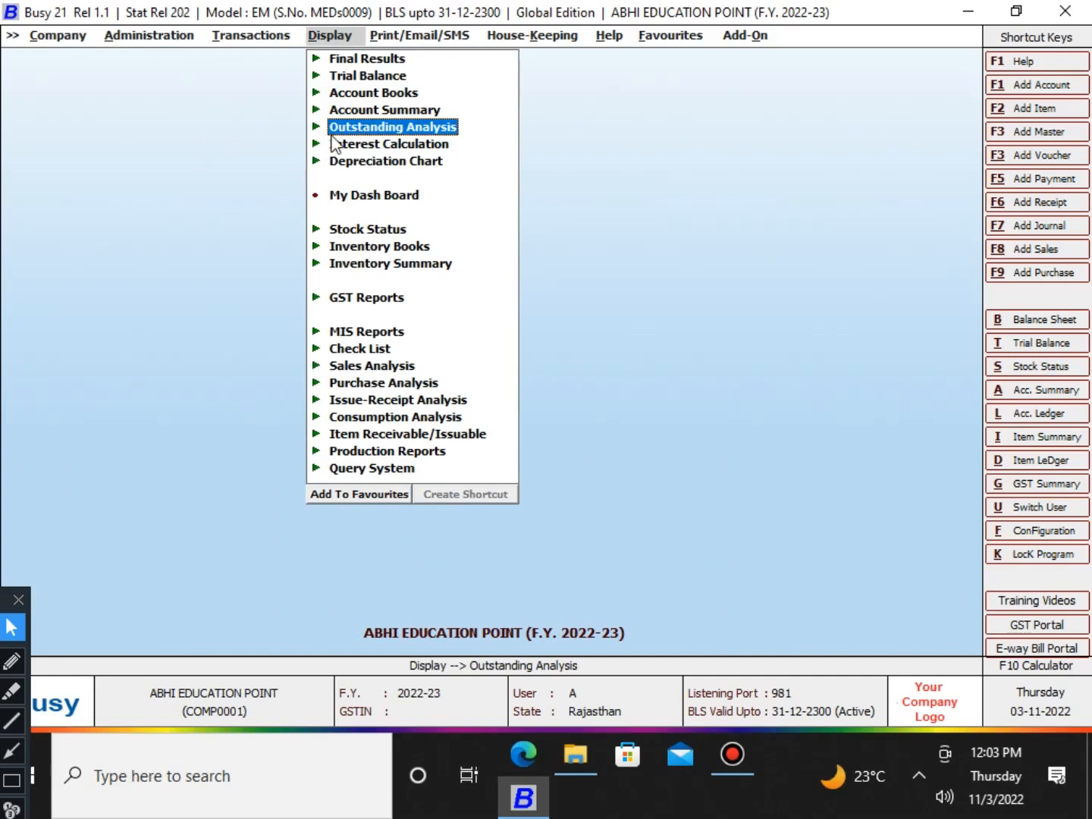
drag(3, 601, 46, 423)
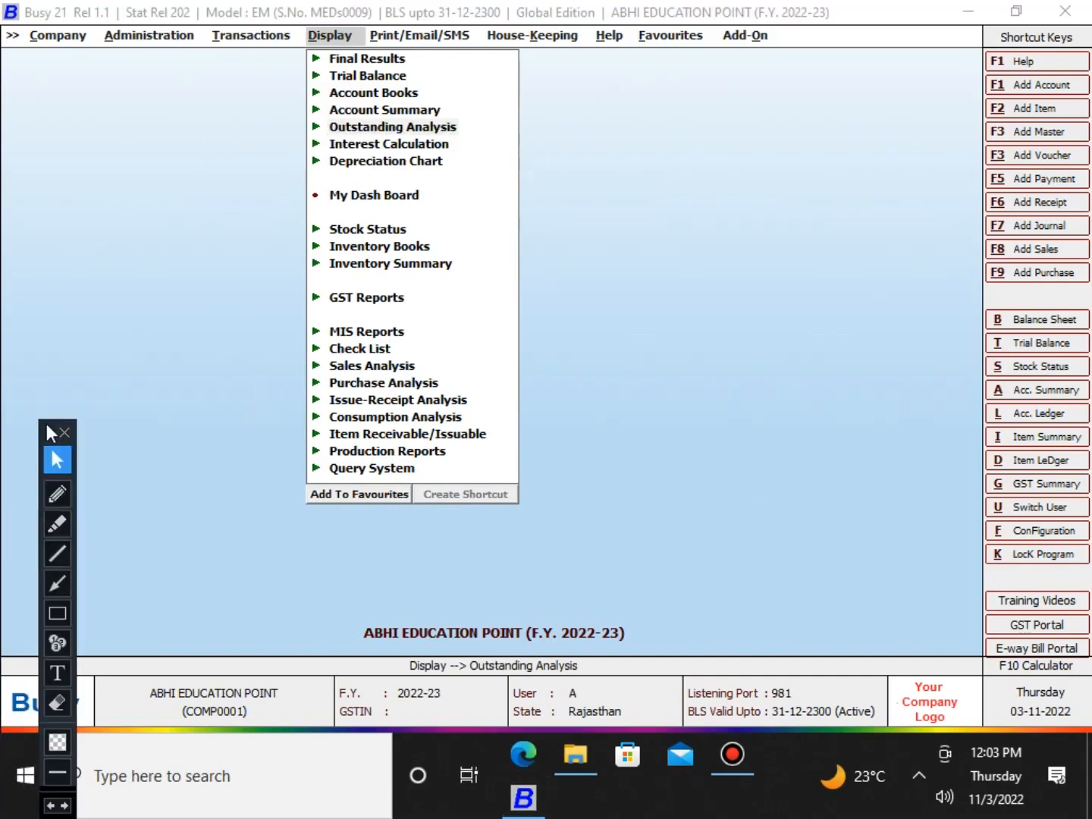
click(55, 493)
drag(331, 131, 454, 132)
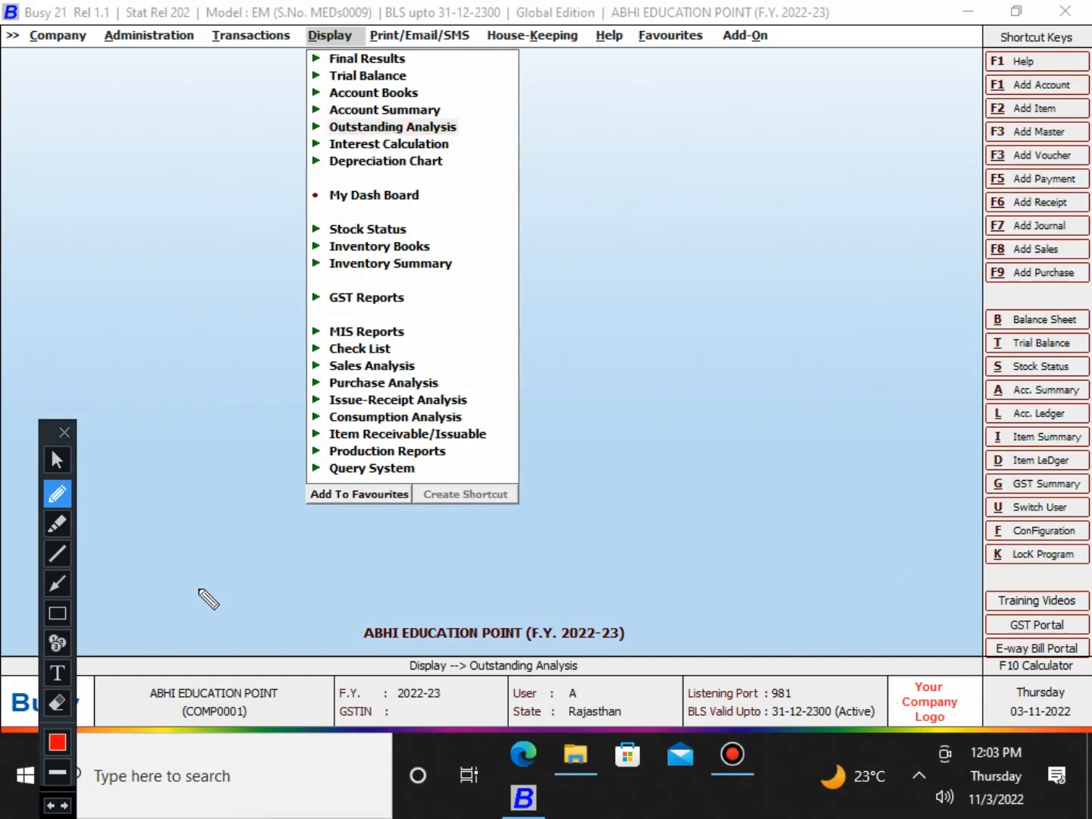
click(57, 460)
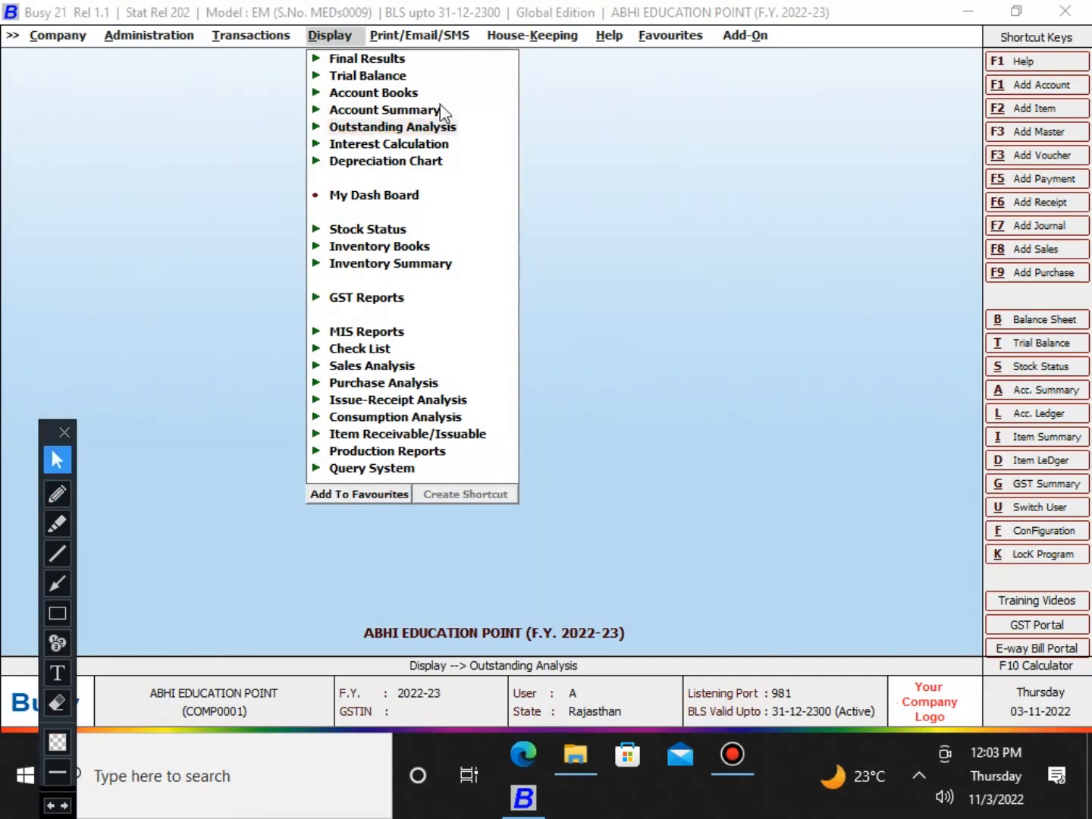
click(414, 144)
click(415, 132)
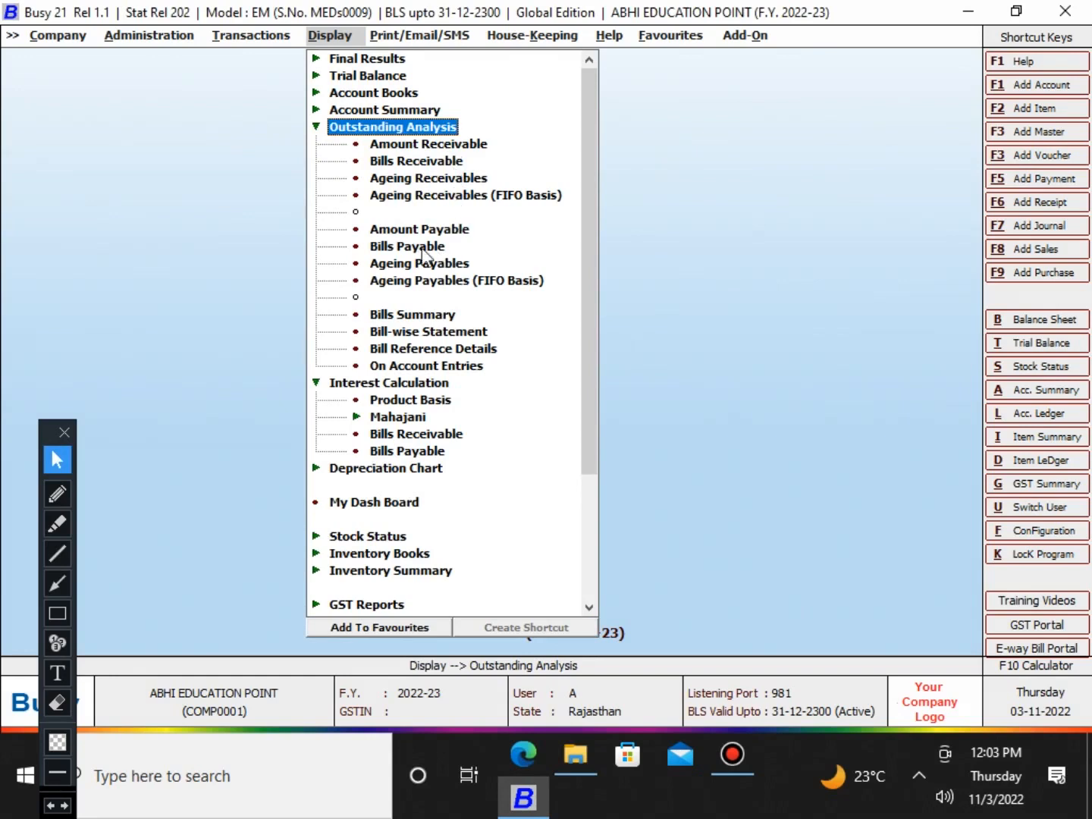
click(58, 494)
click(358, 256)
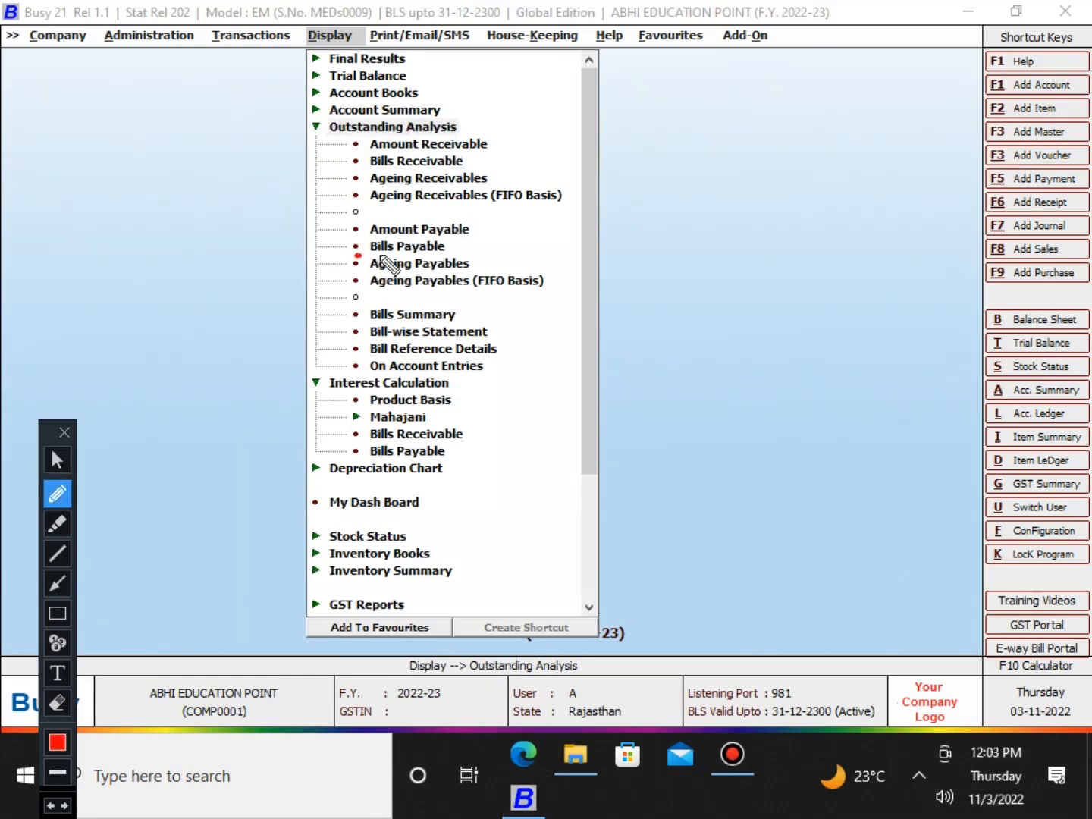
drag(381, 257, 486, 256)
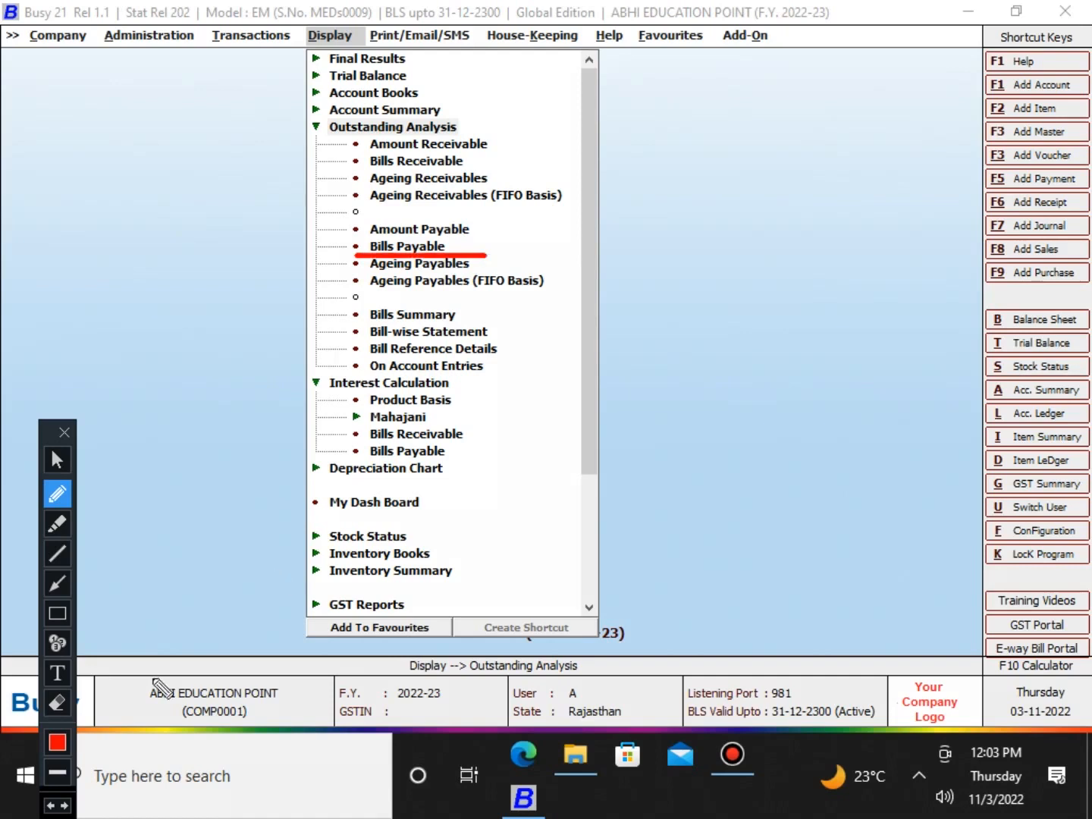
key(ctrl+z)
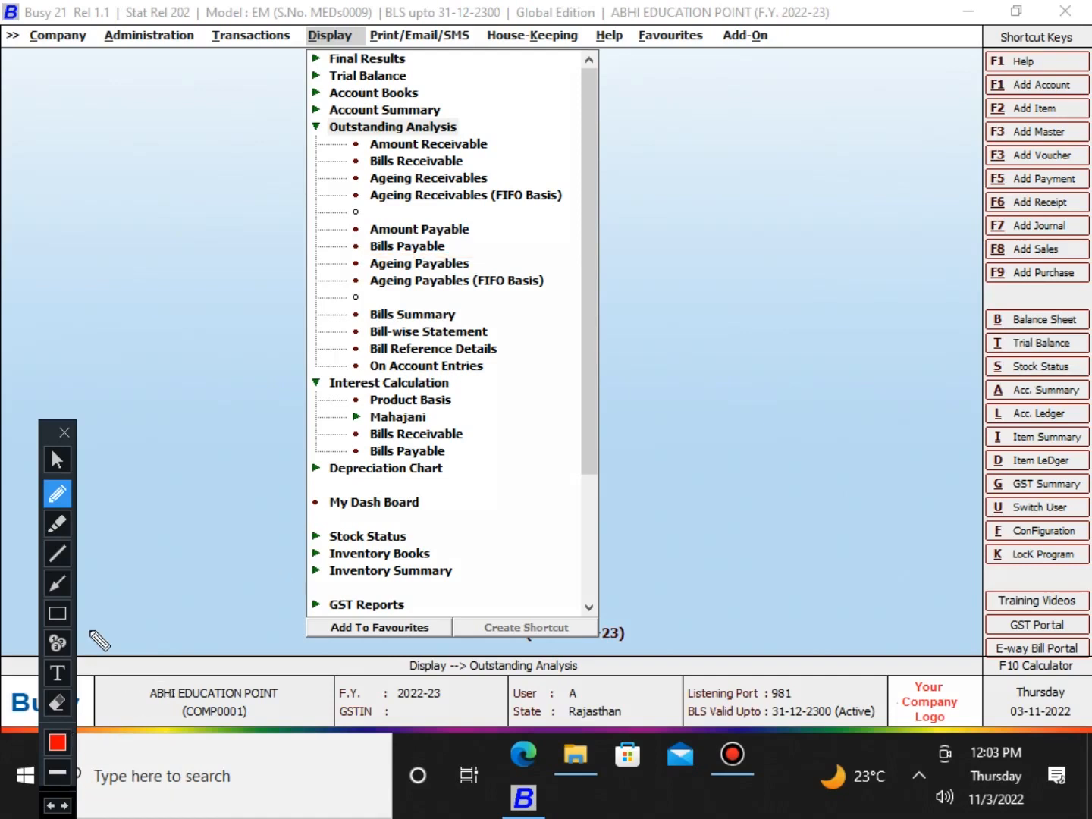
click(58, 459)
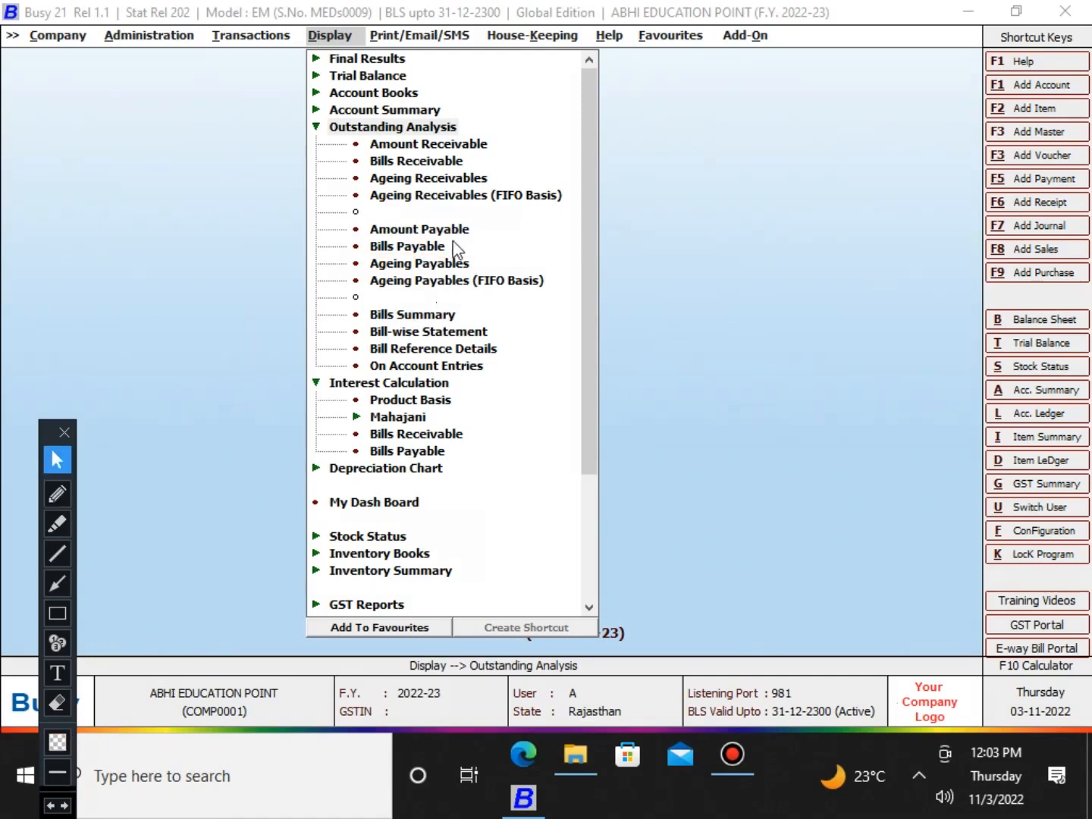
Open the Bills Payable report for one account and select SHIVANI ENTERPRISES.
double_click(433, 250)
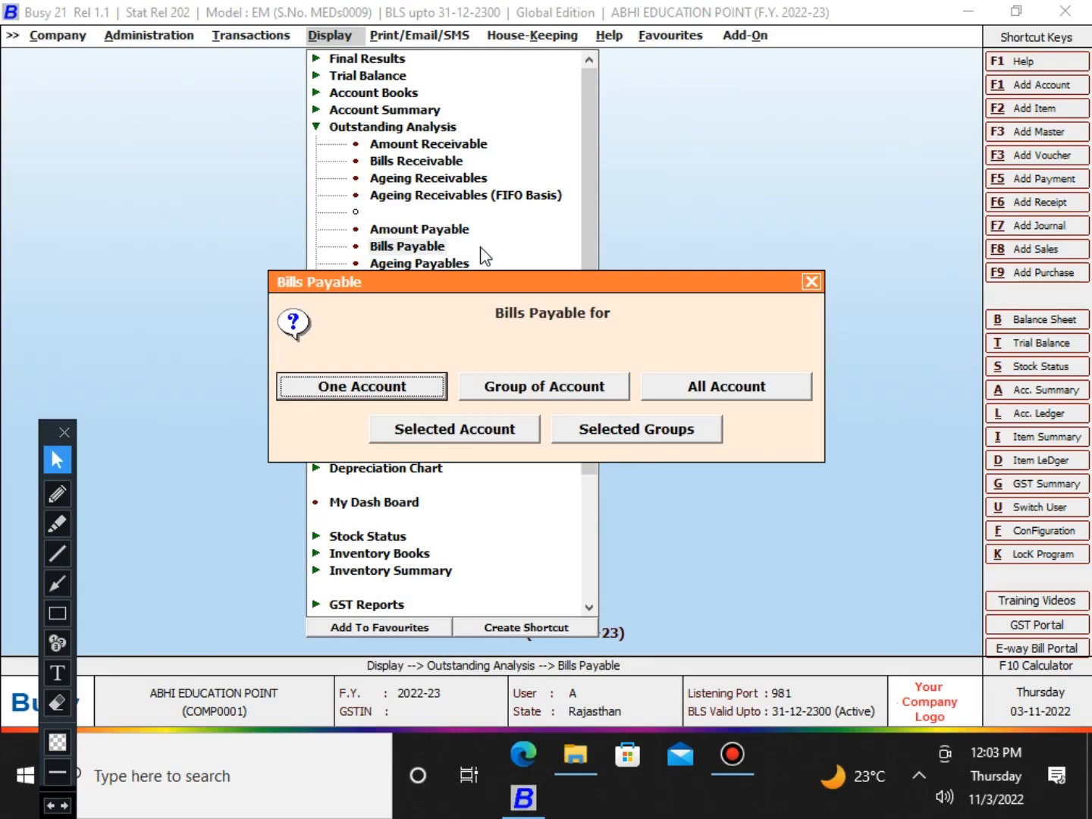
key(Escape)
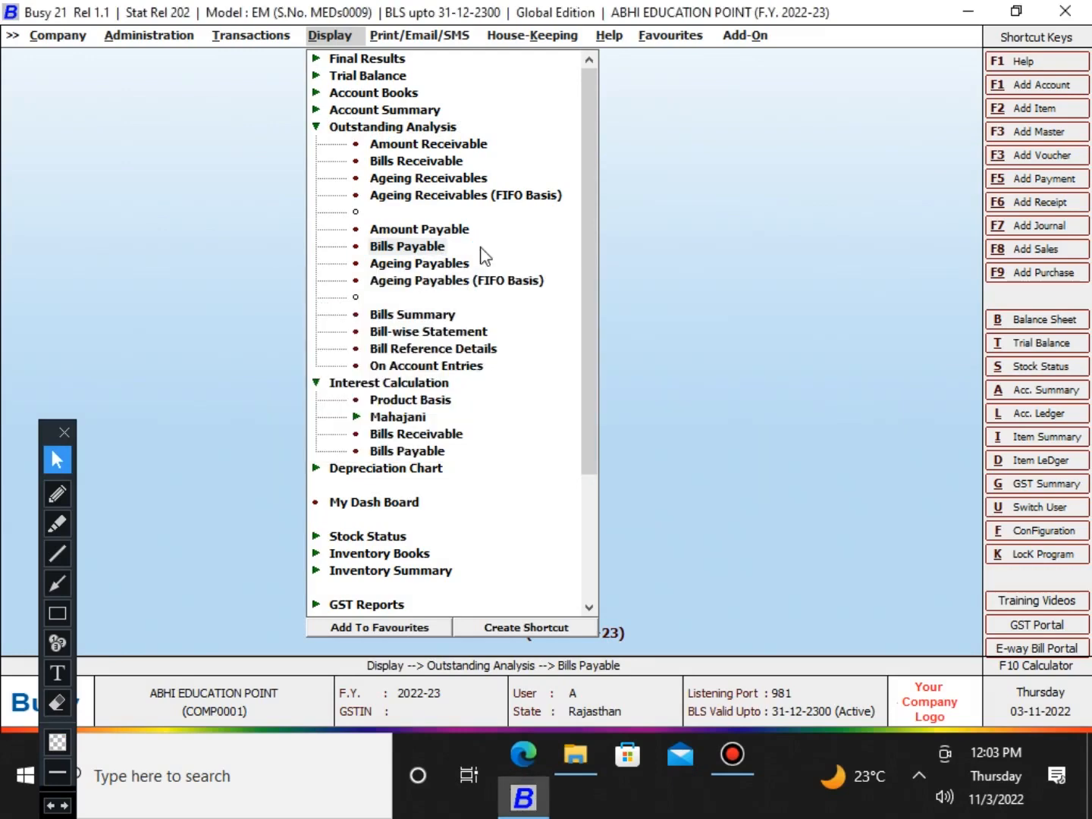
double_click(479, 248)
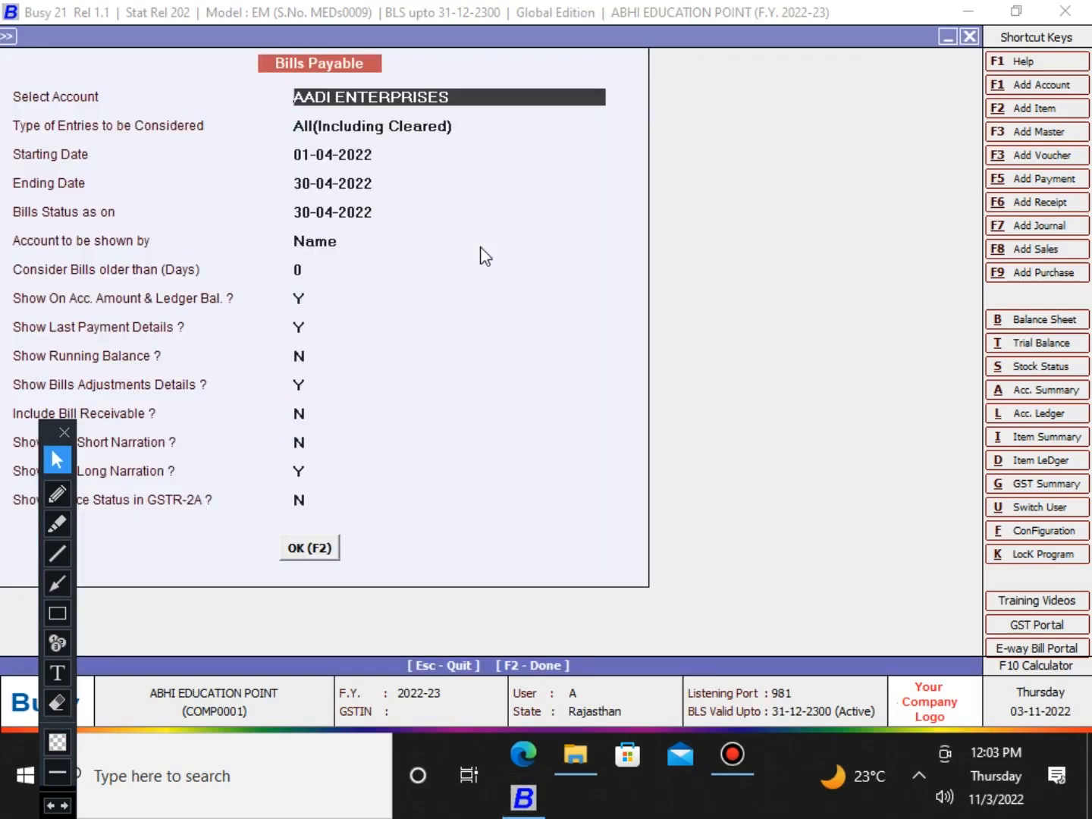
text(SHI)
key(Return)
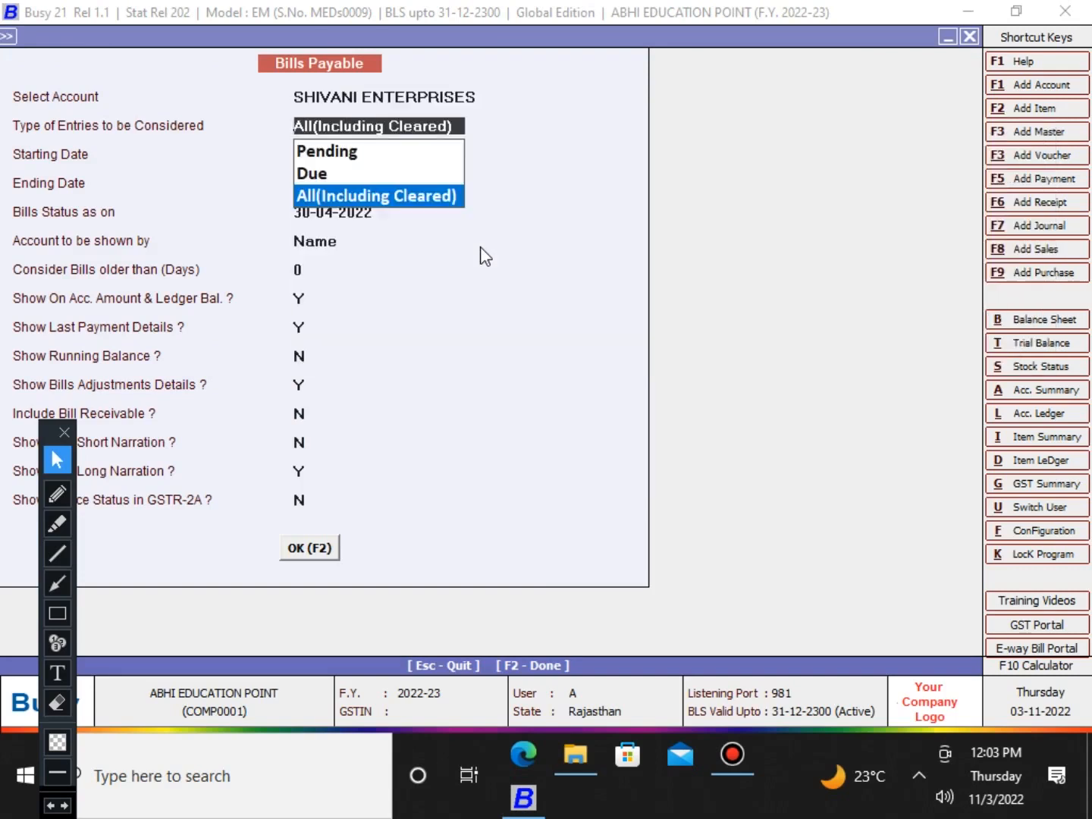
Set the type of entries considered in the Bills Payable report to Pending.
key(Up)
key(Up)
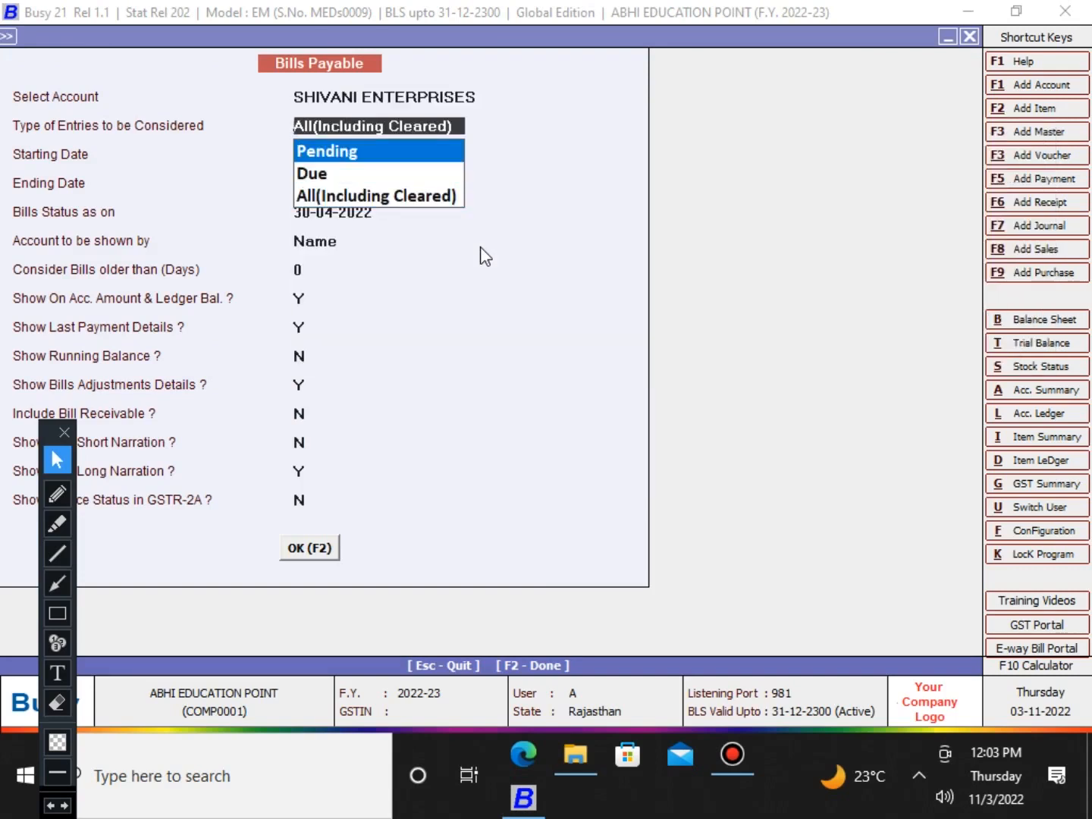
key(Down)
key(Return)
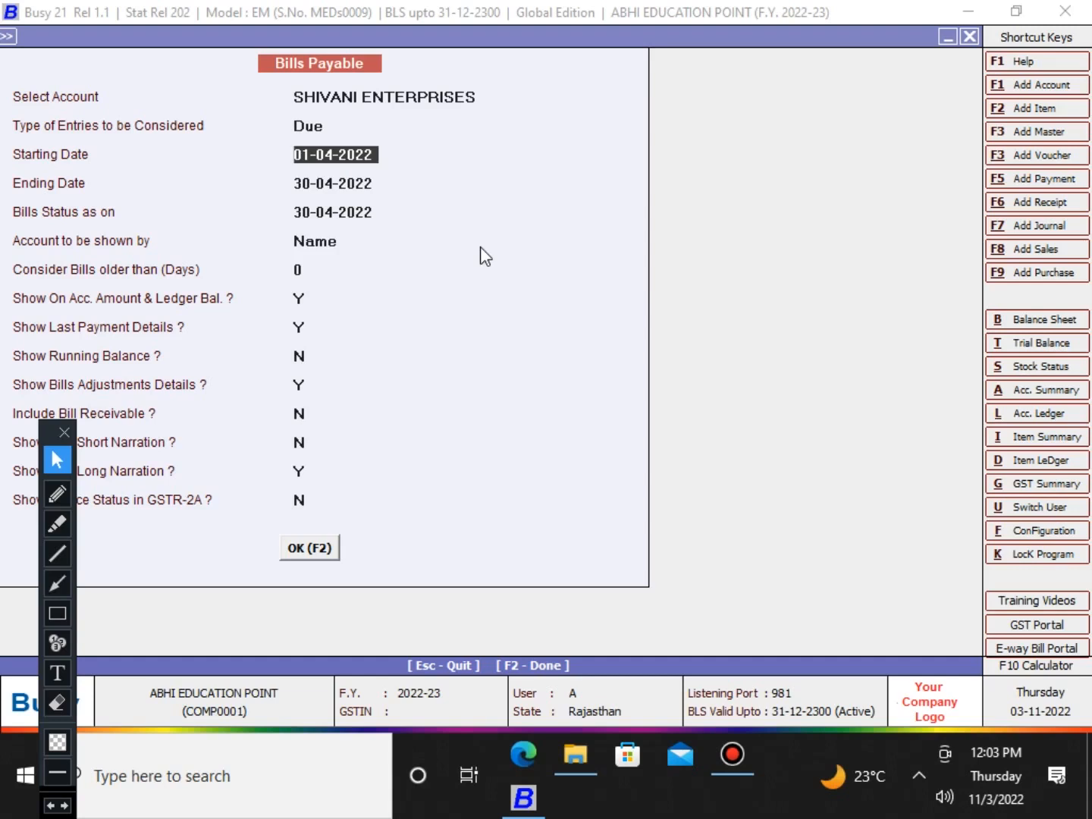
key(Up)
key(Up)
key(Down)
key(Down)
key(Up)
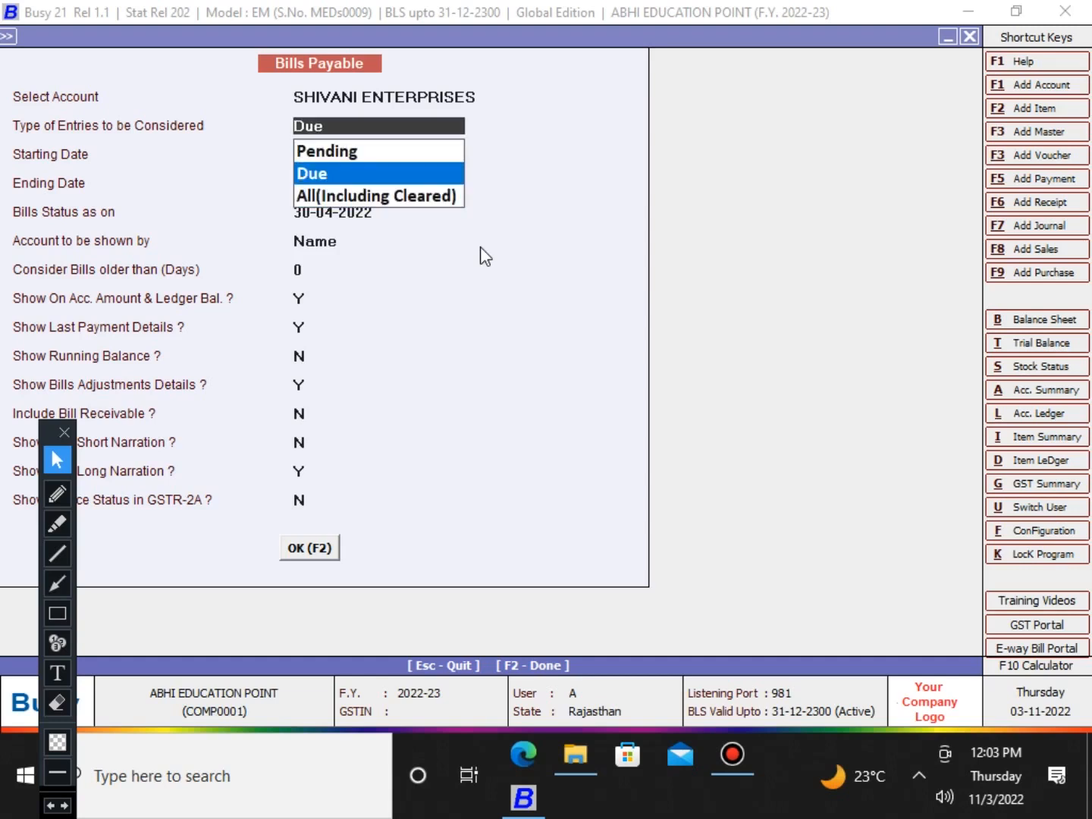
key(Up)
key(Return)
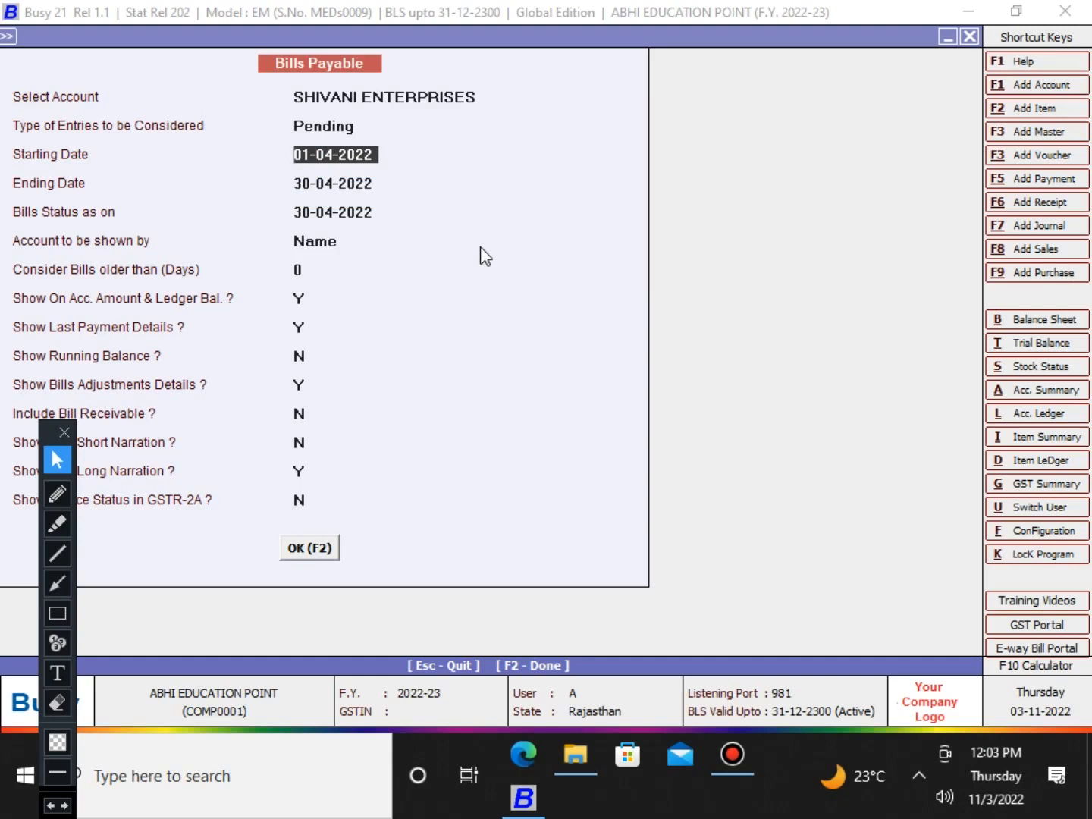
Set the ending date and bills status date to 14-07-2022 and display the pending bills payable with the other options as they are.
key(Return)
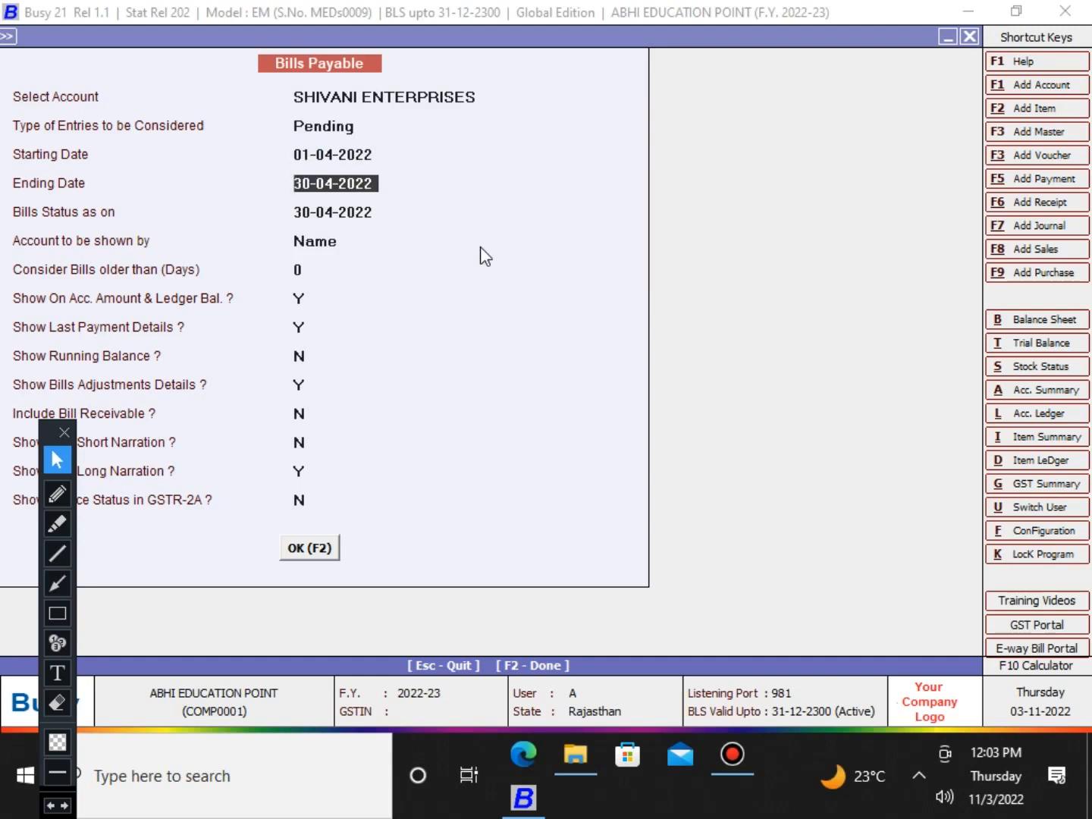
text(15-)
key(BackSpace)
key(BackSpace)
text(4-7)
key(Return)
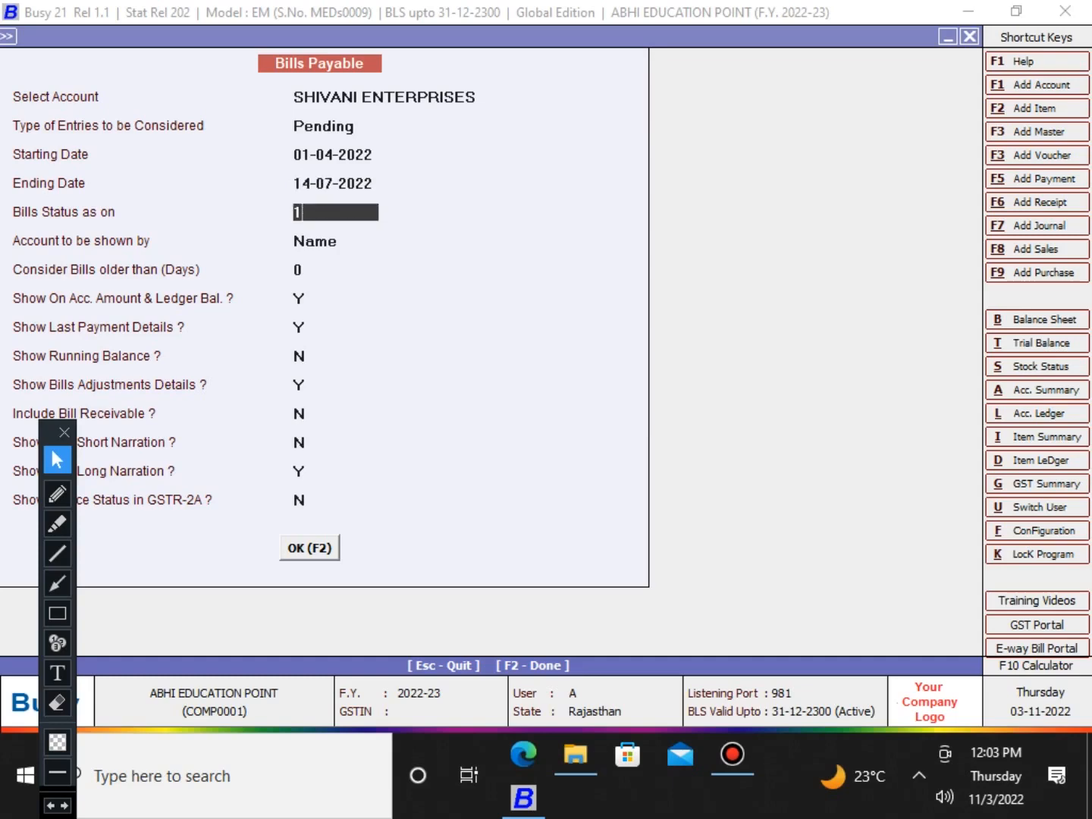
text(14-7)
key(Return)
key(Return)
key(Return)
key(Return)
key(Return)
key(Return)
key(Return)
key(Return)
key(Return)
key(Return)
key(Return)
key(Return)
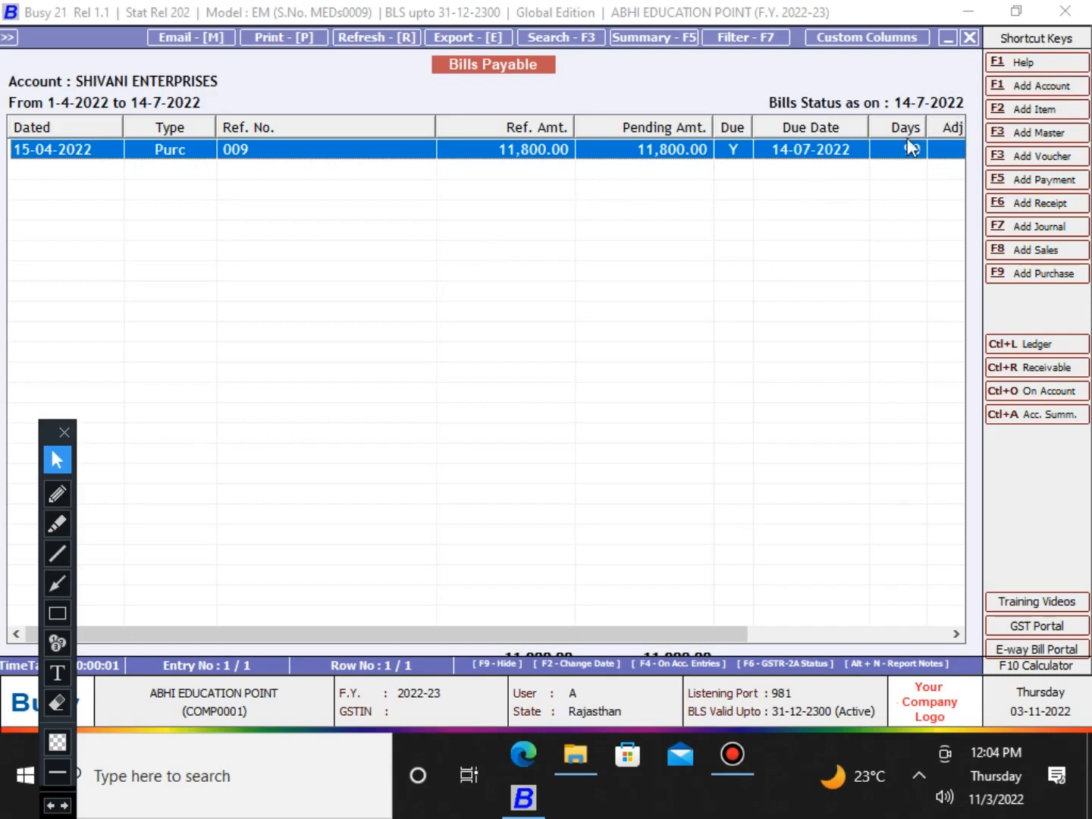
Return to the Bills Payable options and change the type of entries to Due.
key(Escape)
key(Return)
key(Down)
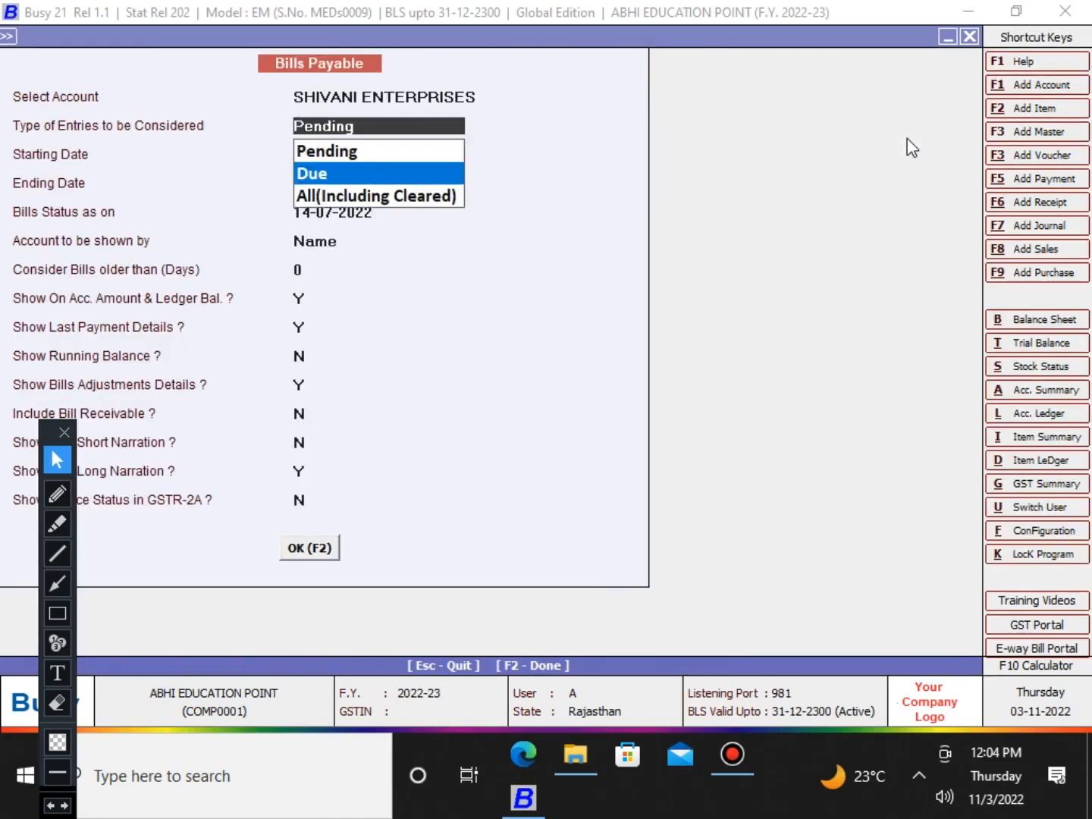
key(Return)
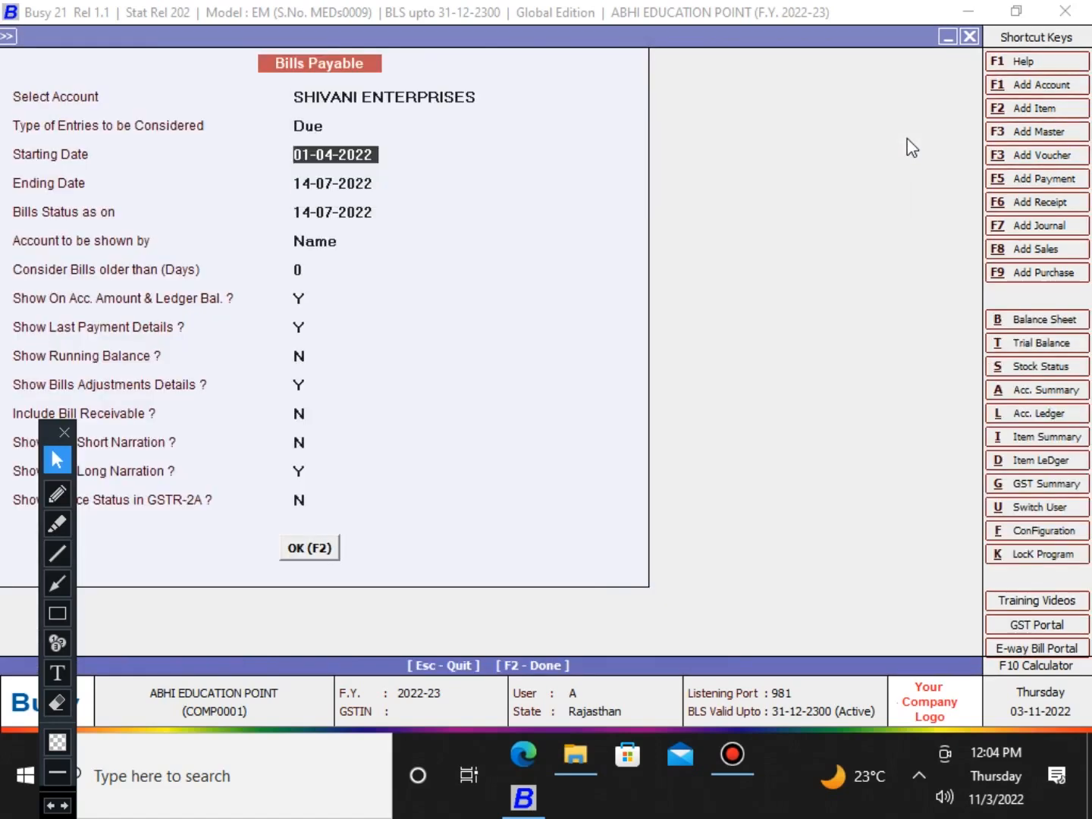
Set the ending date and bills status date to 12-07-2022 and display the due bills.
key(Return)
text(12)
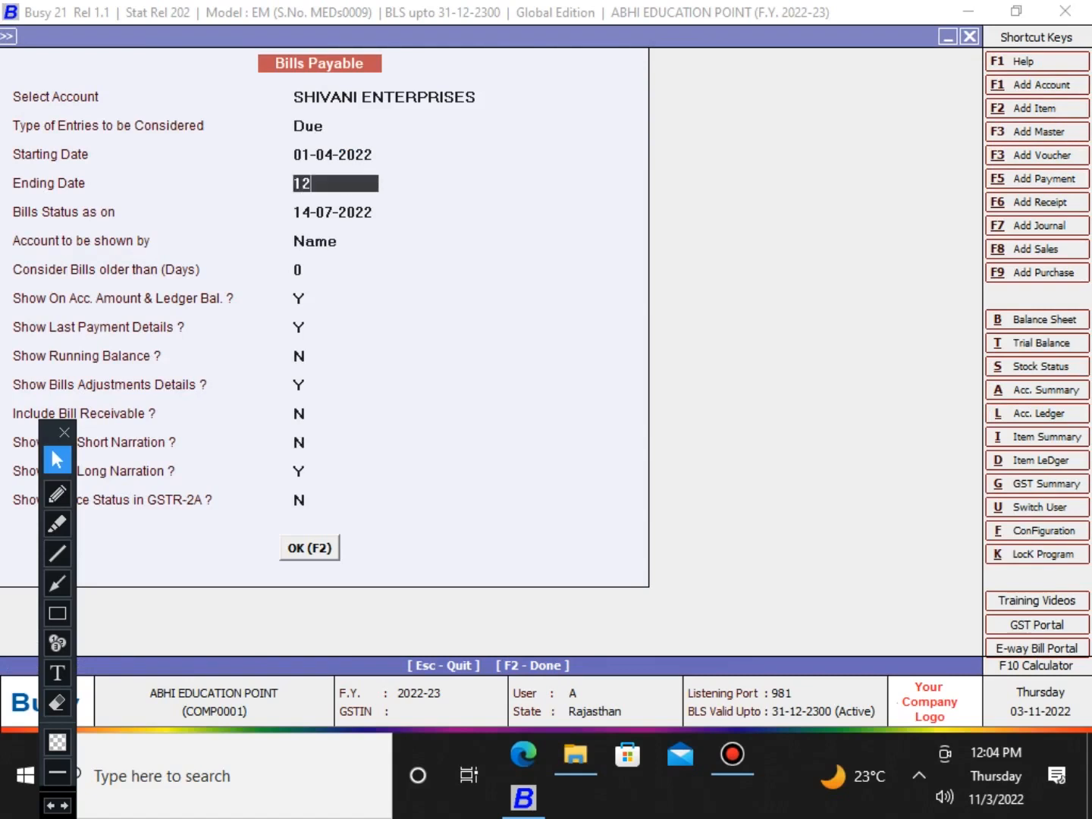
key(Return)
text(12)
key(Return)
key(Return)
key(Return)
key(Return)
key(Return)
key(Return)
key(Return)
key(Return)
key(Return)
key(Return)
key(Return)
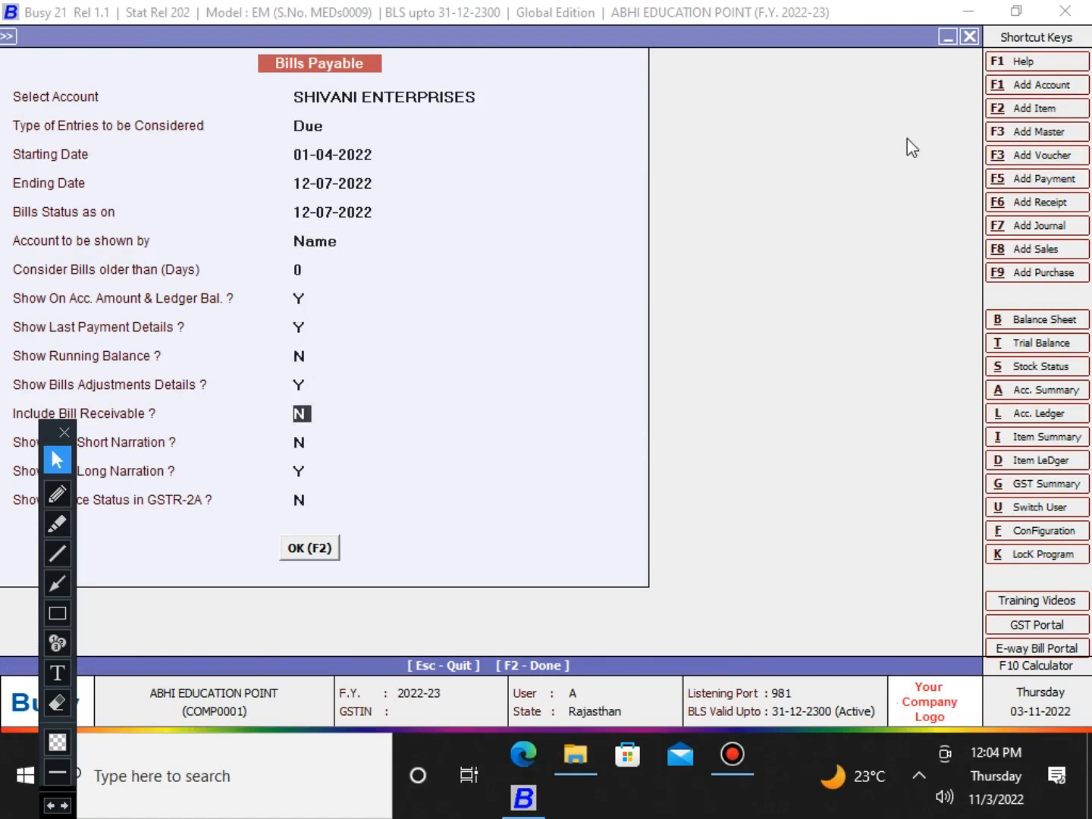
key(F2)
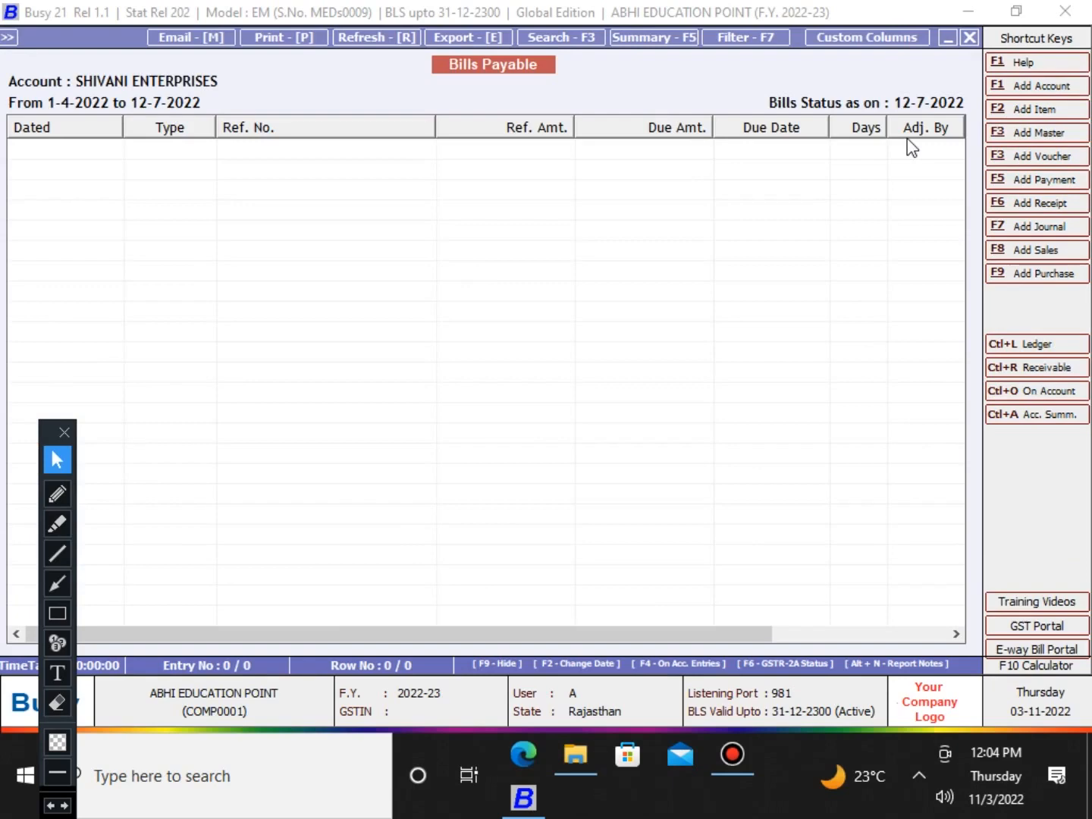
Go back to the report options, set the ending and bills status dates to 14-07-2022, and display the due bills again.
key(Escape)
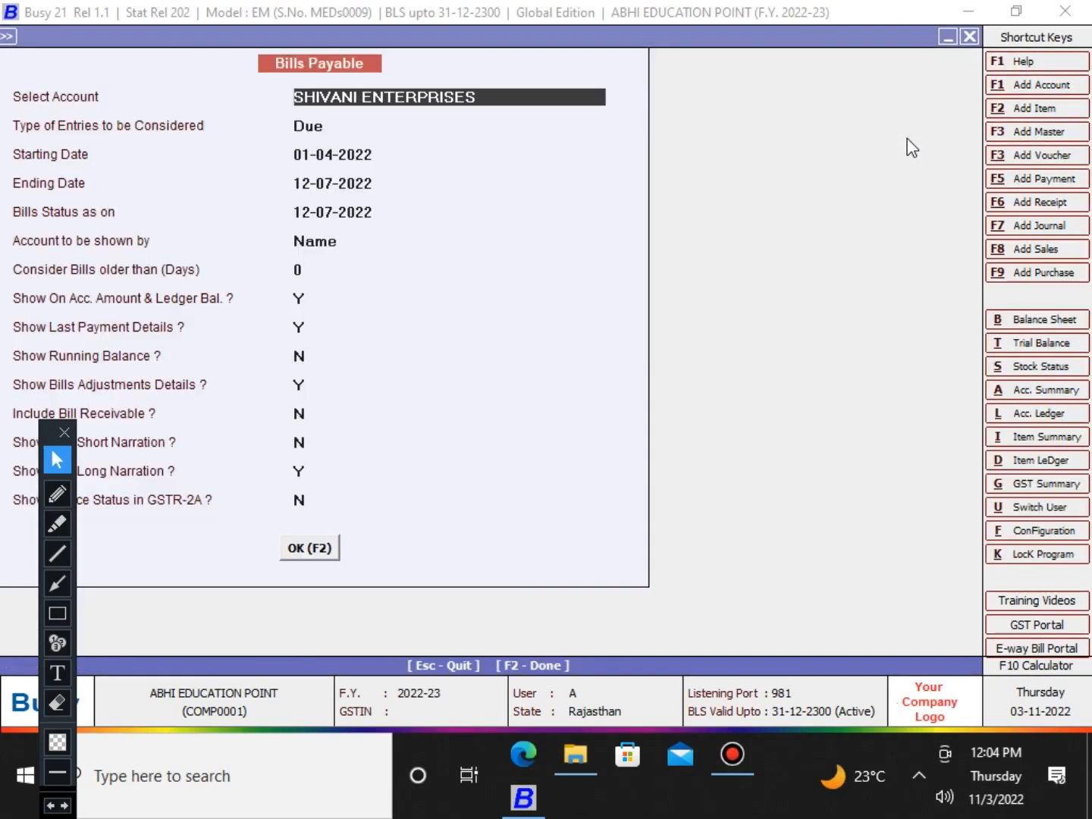
key(Return)
key(Return)
key(Return)
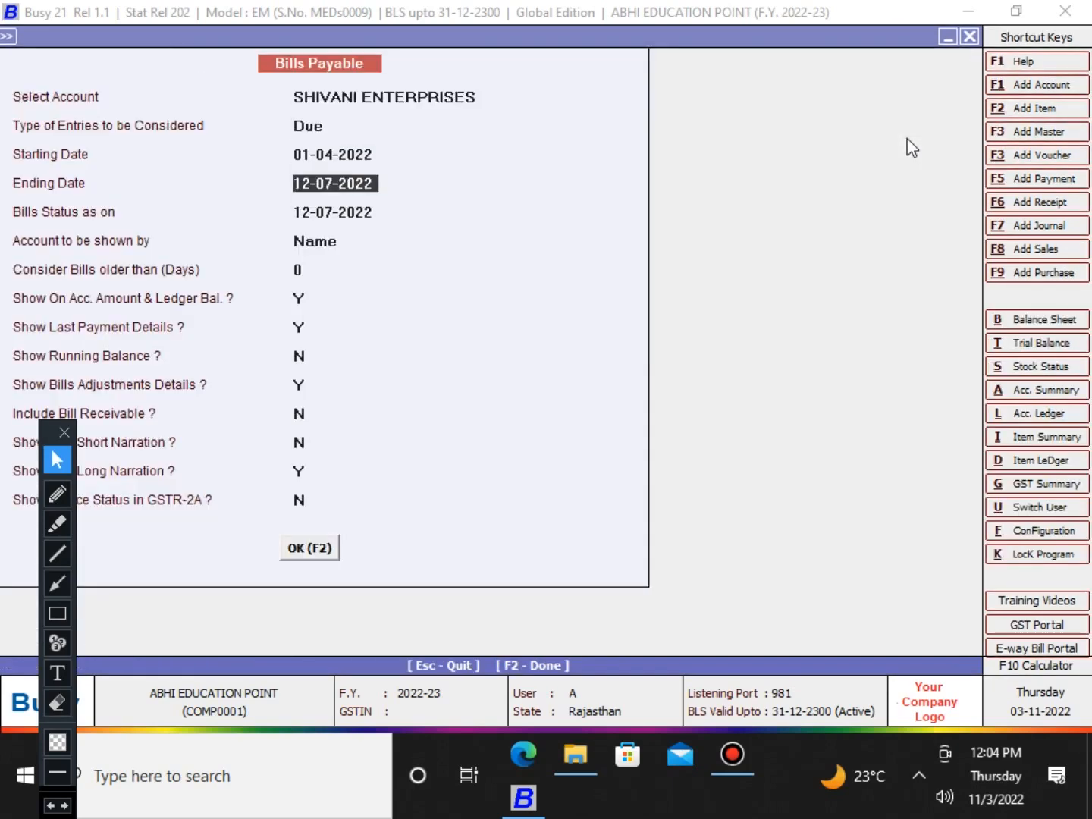
text(14-7)
key(Return)
text(14-7)
key(Return)
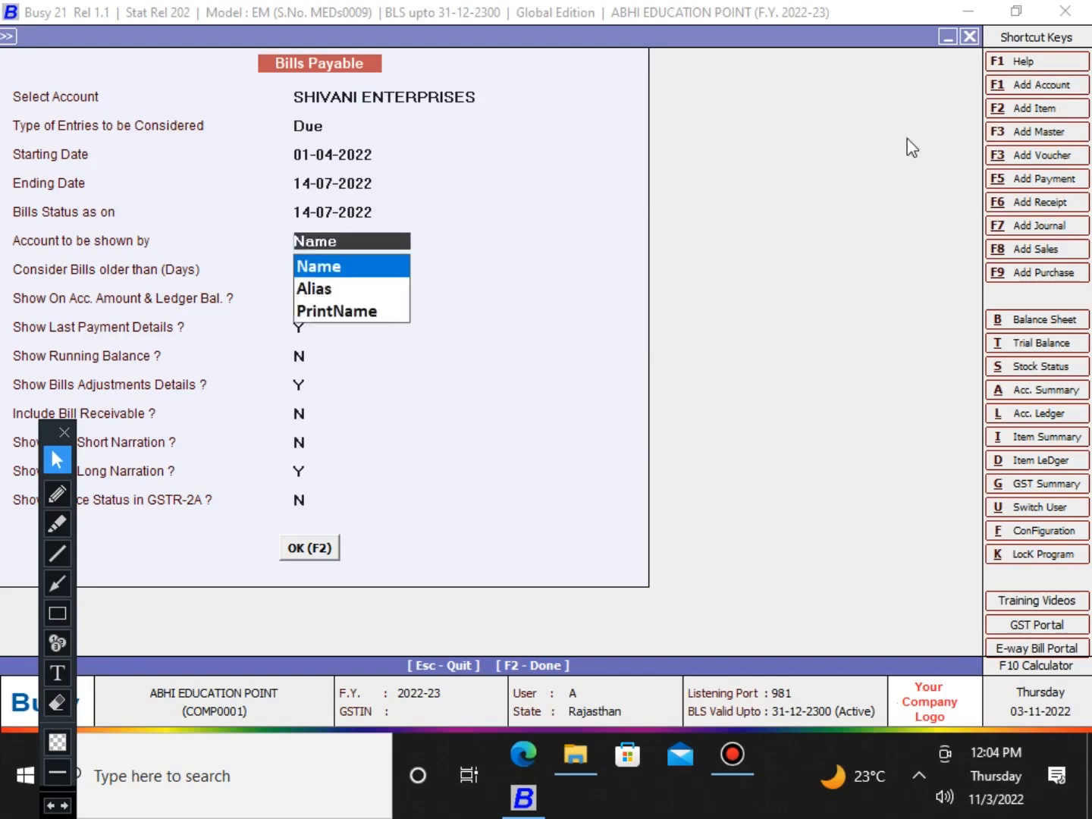
key(F2)
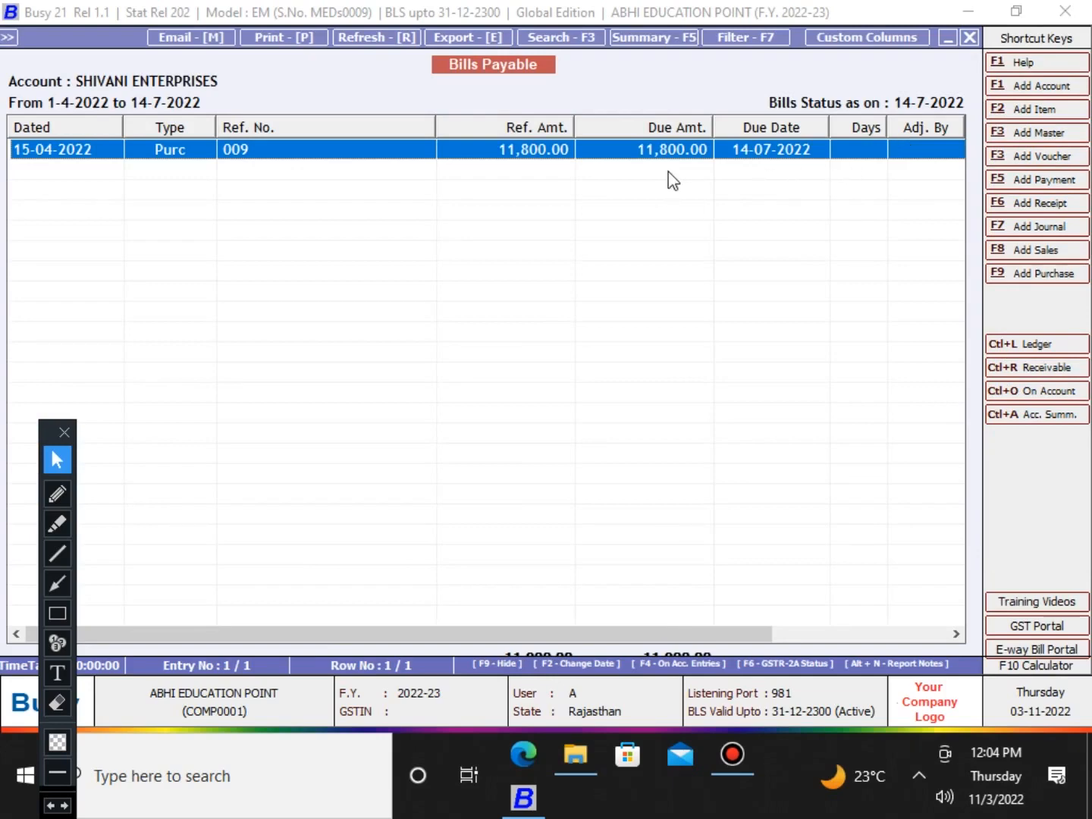
Go back to the report options, set the ending and bills status dates to 15-07-2022, and display the due bills.
key(Escape)
key(Return)
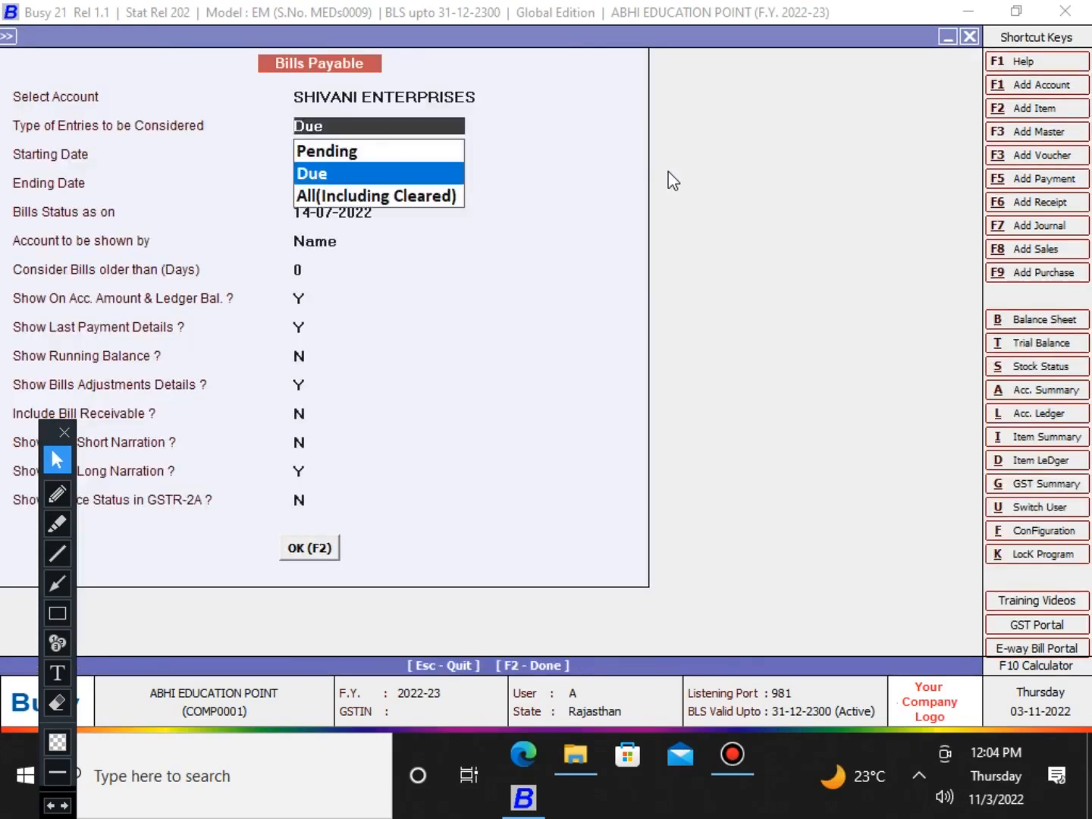
key(Return)
key(Return)
text(15-7)
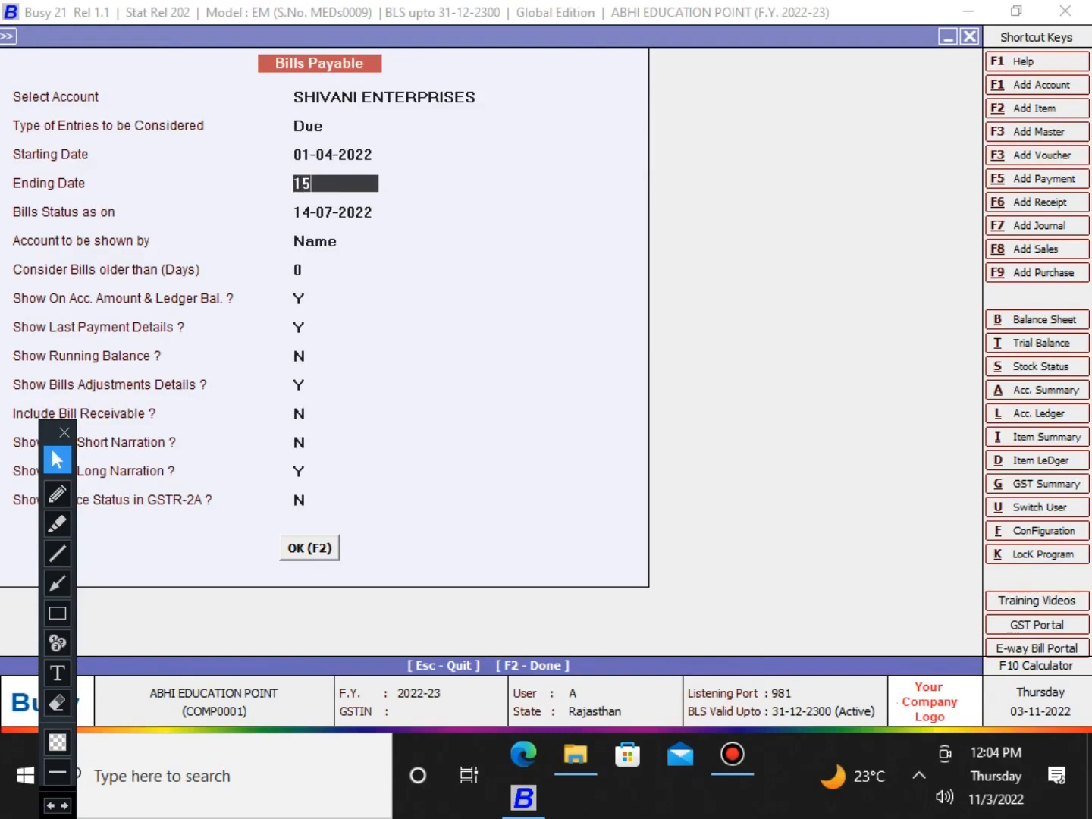
key(Return)
text(15-7)
key(Return)
key(Return)
key(Return)
key(Return)
key(Return)
key(Return)
key(Return)
key(Return)
key(Return)
key(Return)
key(Return)
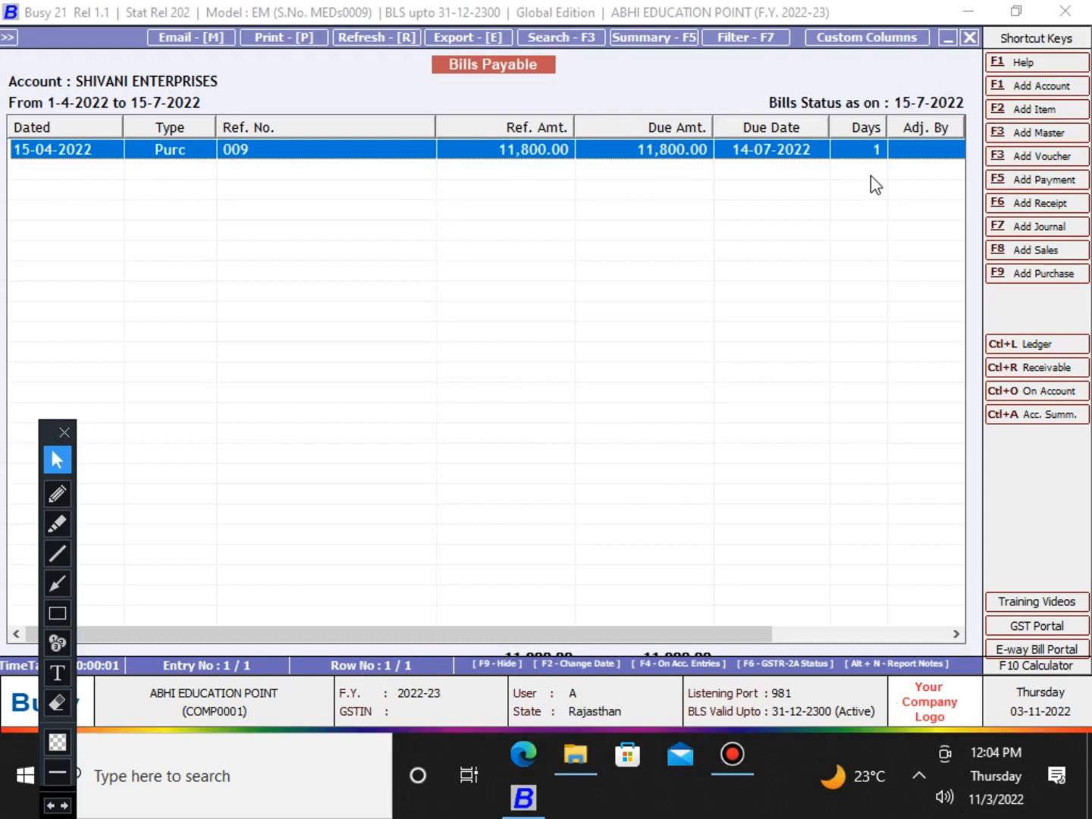
Reopen the report options, set the ending and bills status dates to 10-07-2022, and display the due bills.
key(Escape)
key(Return)
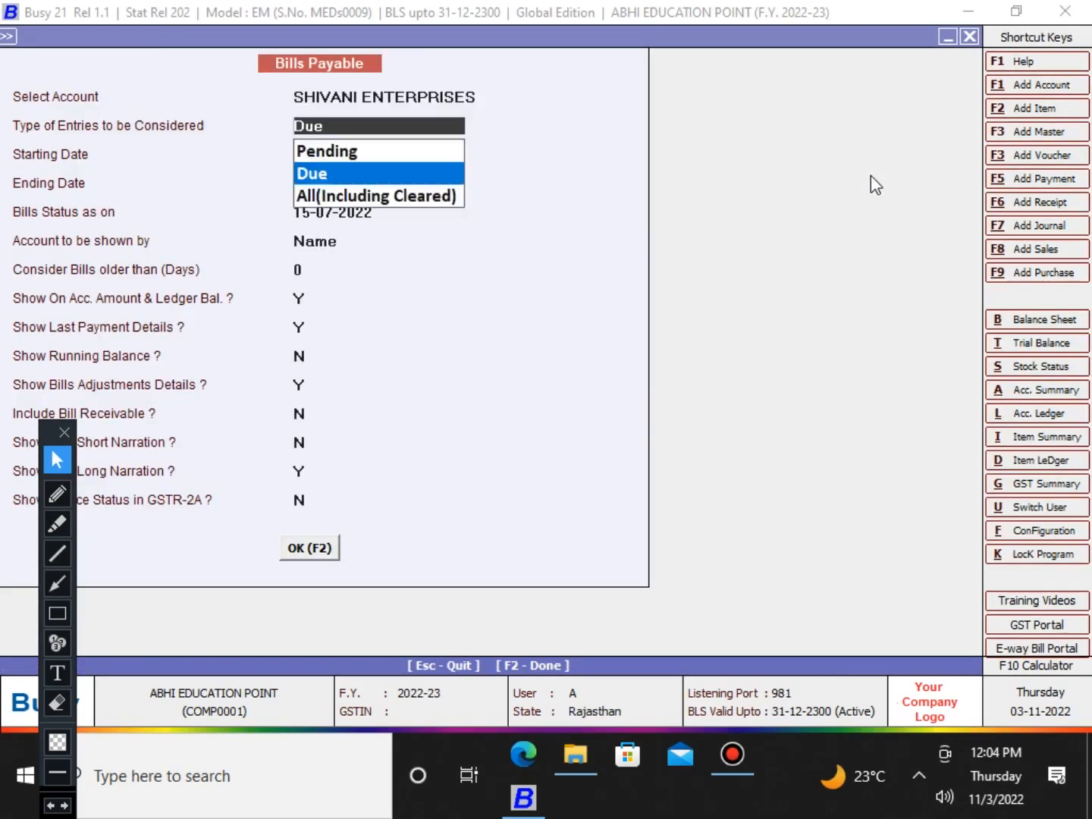
key(Return)
key(Return)
text(10)
key(Return)
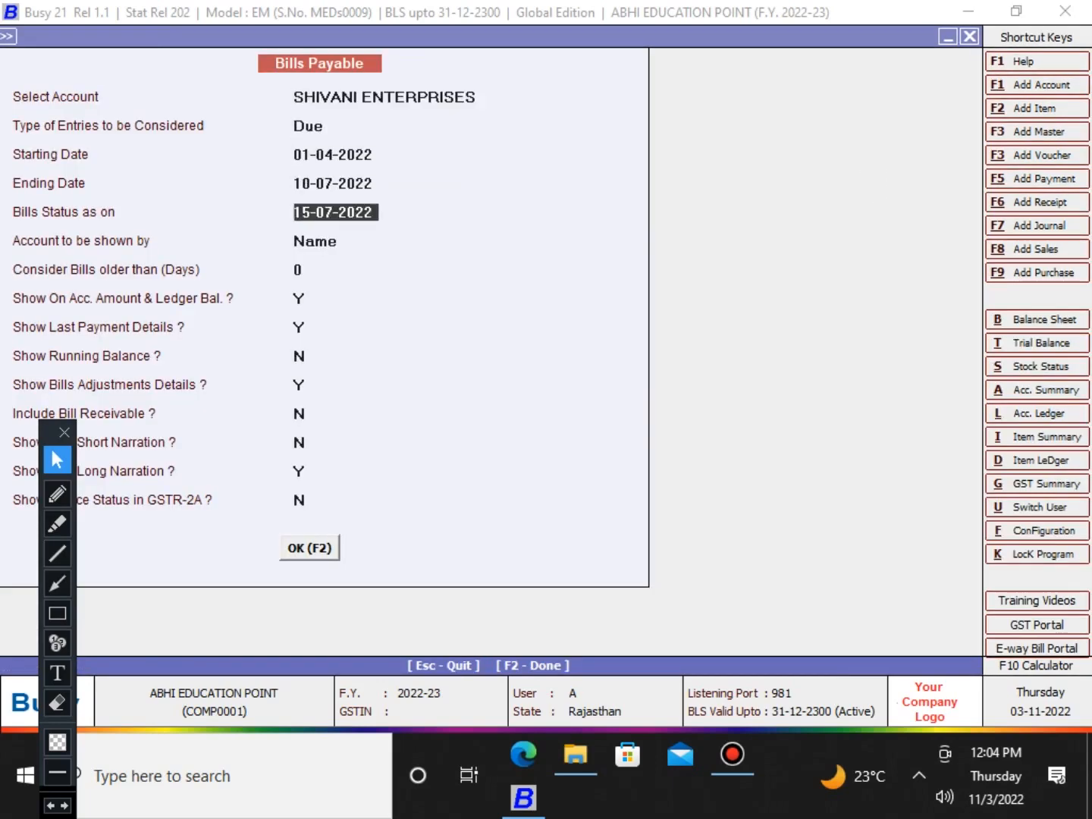
text(10-)
key(Return)
key(F2)
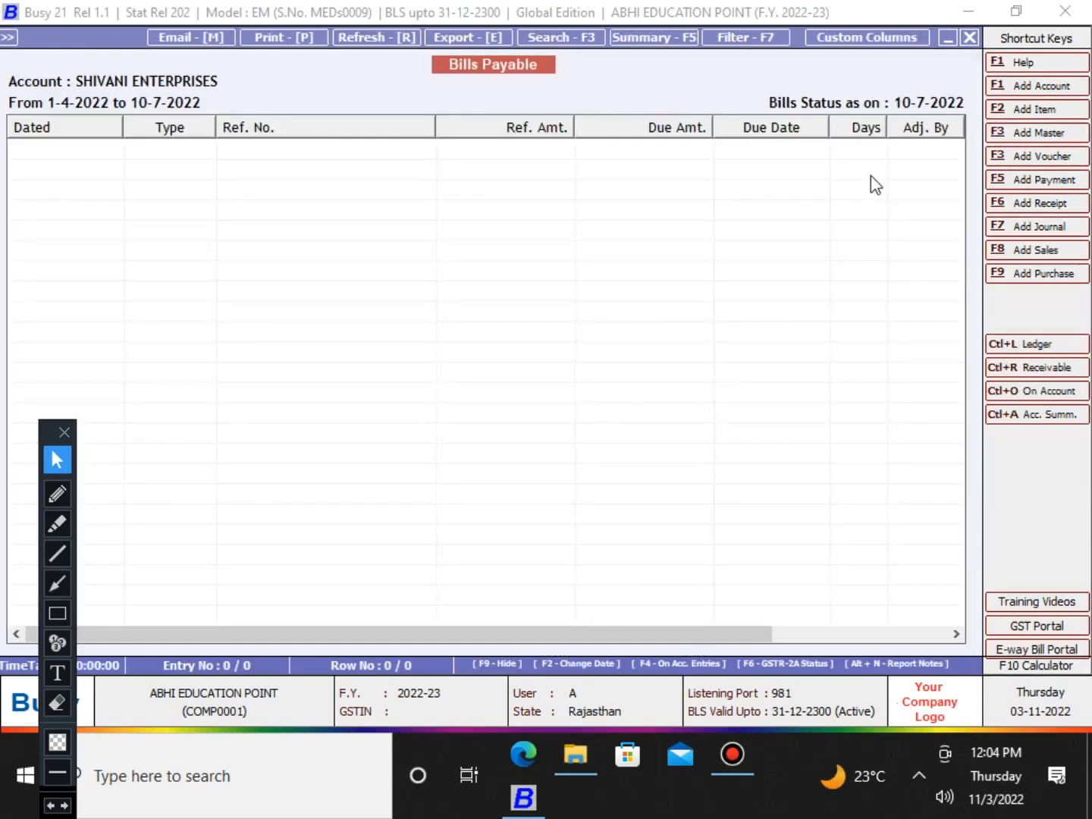
Return to the Bills Payable options and change the type of entries to Pending.
key(Escape)
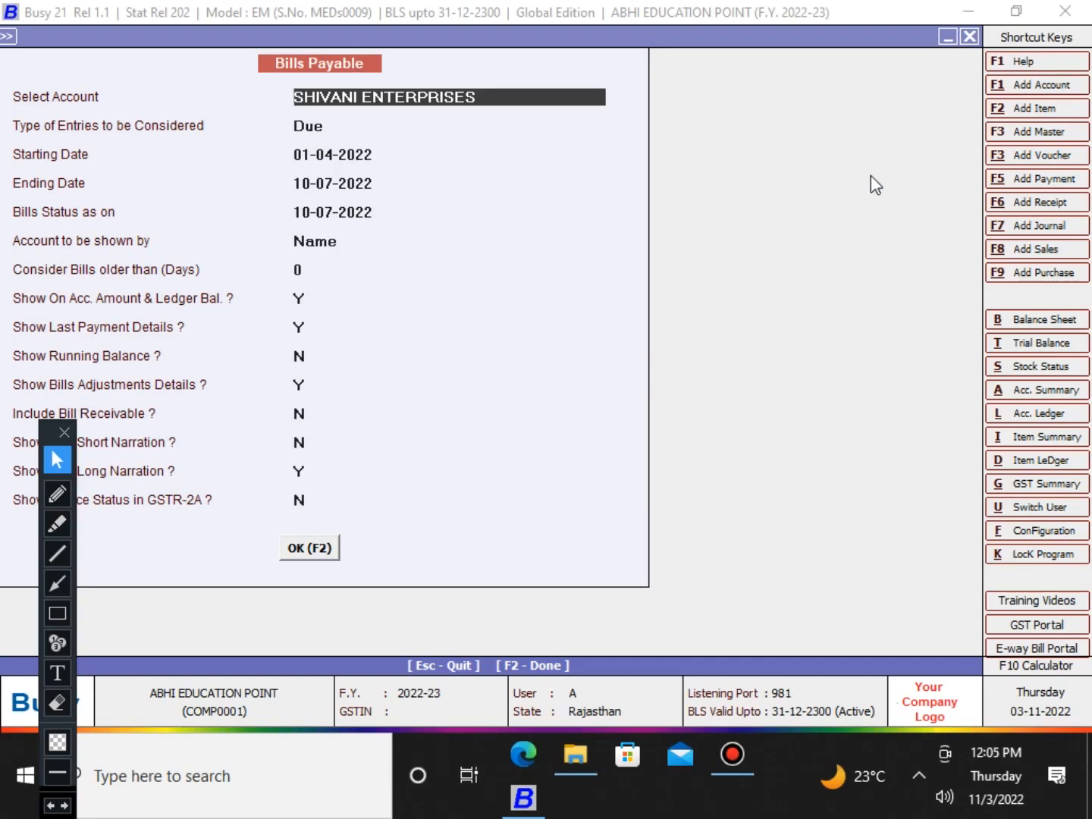
key(Return)
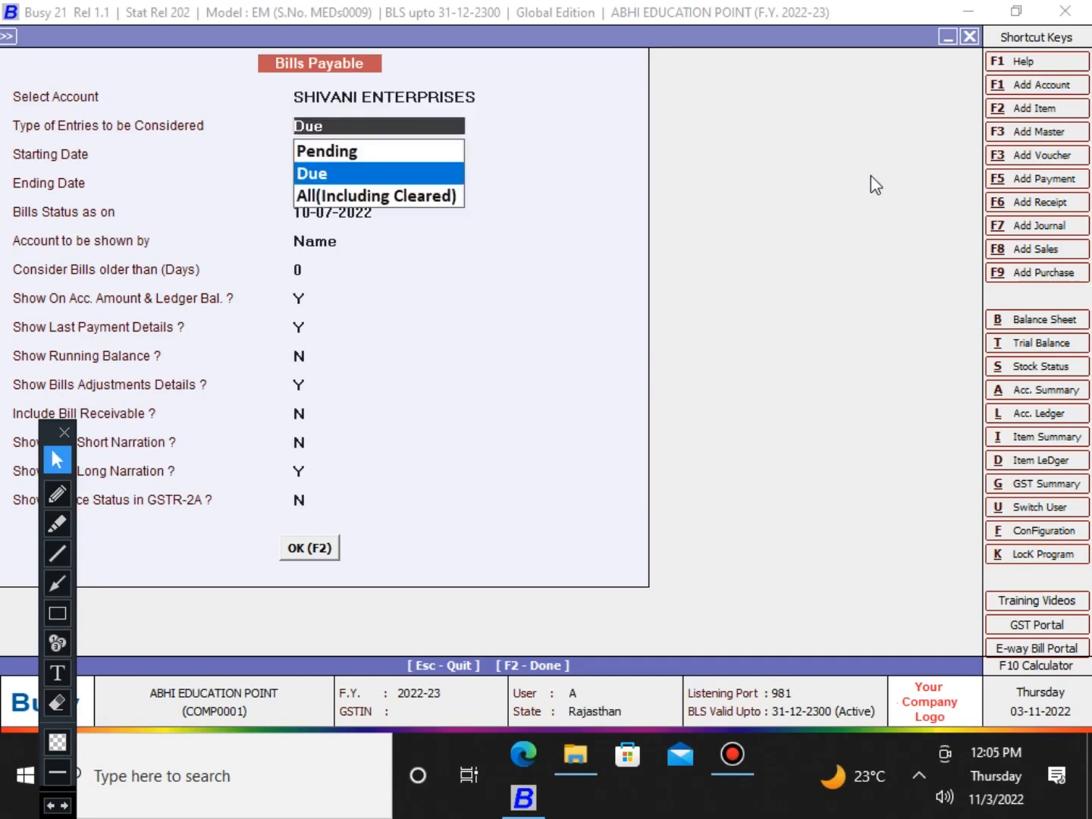
key(Return)
key(Up)
key(Up)
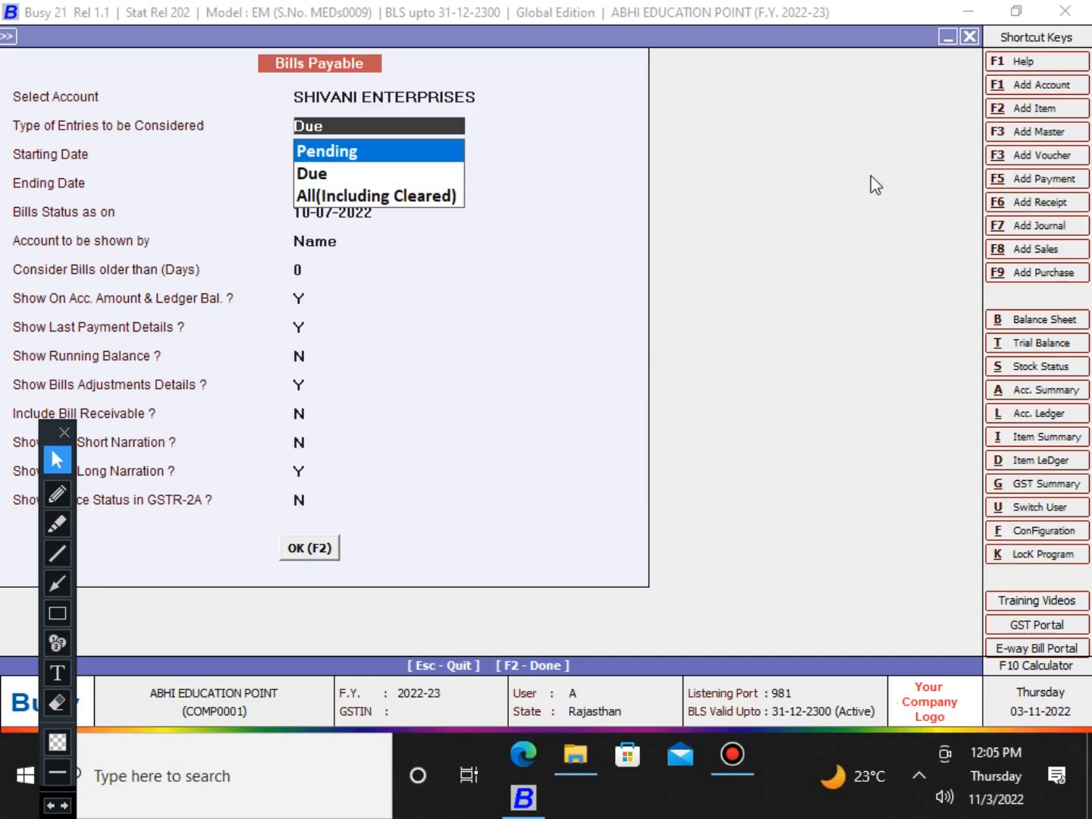
key(Return)
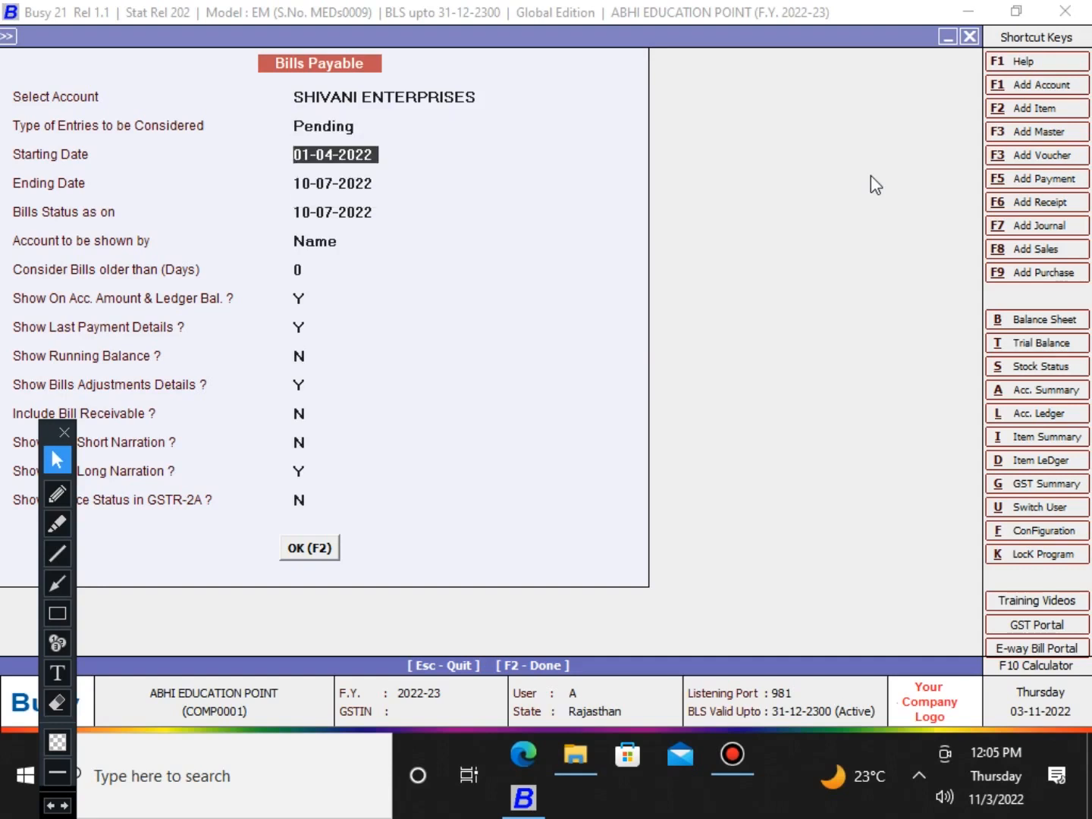
Set the ending date and bills status date to 30-04-2022 and display the pending bills.
key(Return)
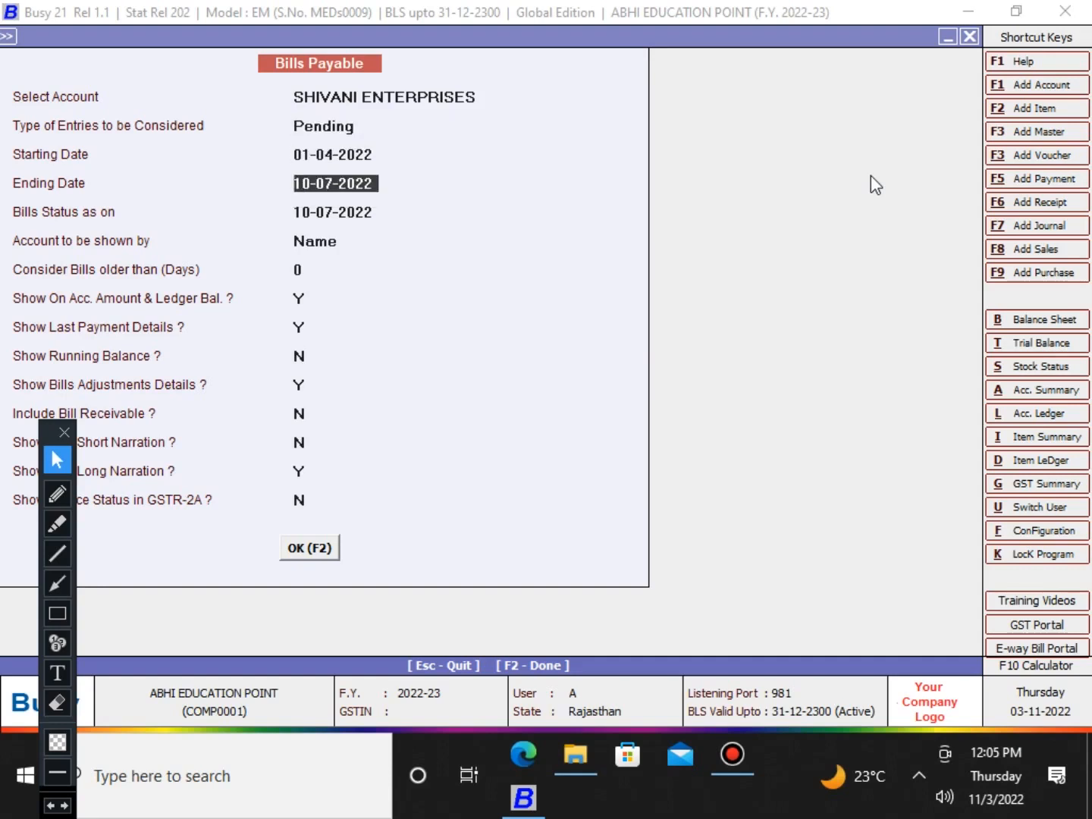
text(1)
key(BackSpace)
text(30-4)
key(Return)
text(30)
key(Return)
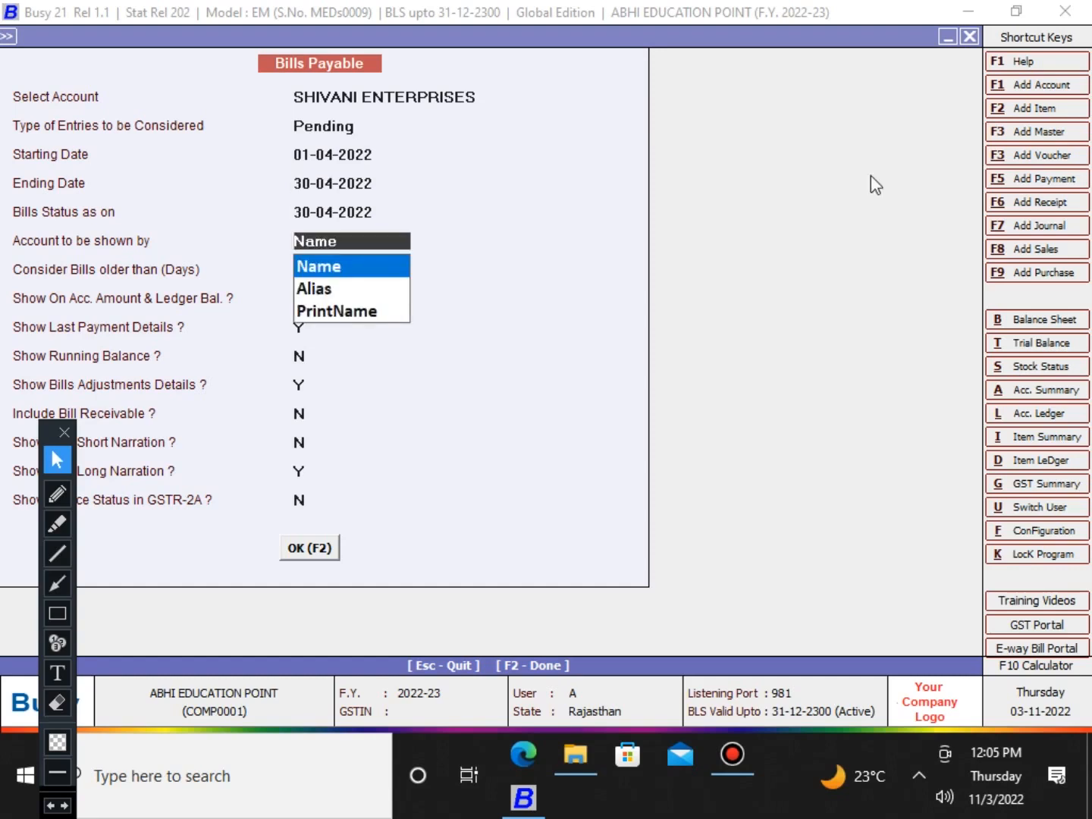
key(Return)
key(Return)
key(Return)
key(Return)
key(F2)
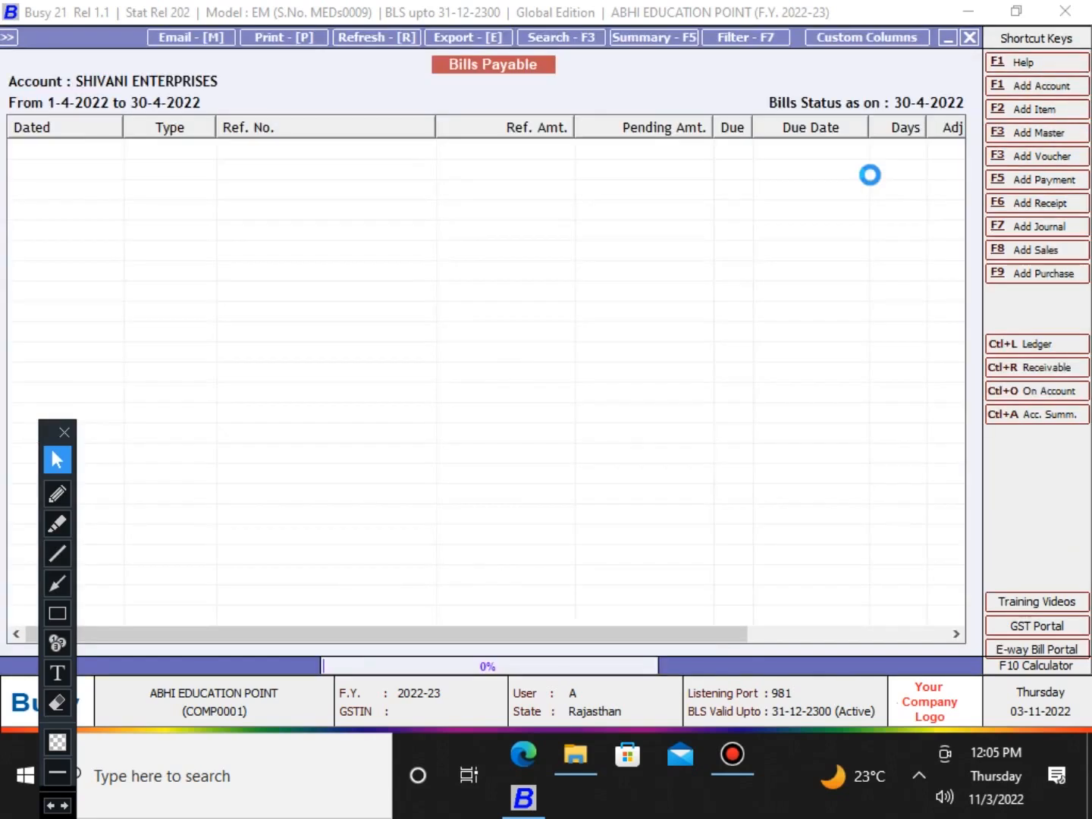
Return to the Bills Payable options and change the type of entries to All(Including Cleared).
key(Escape)
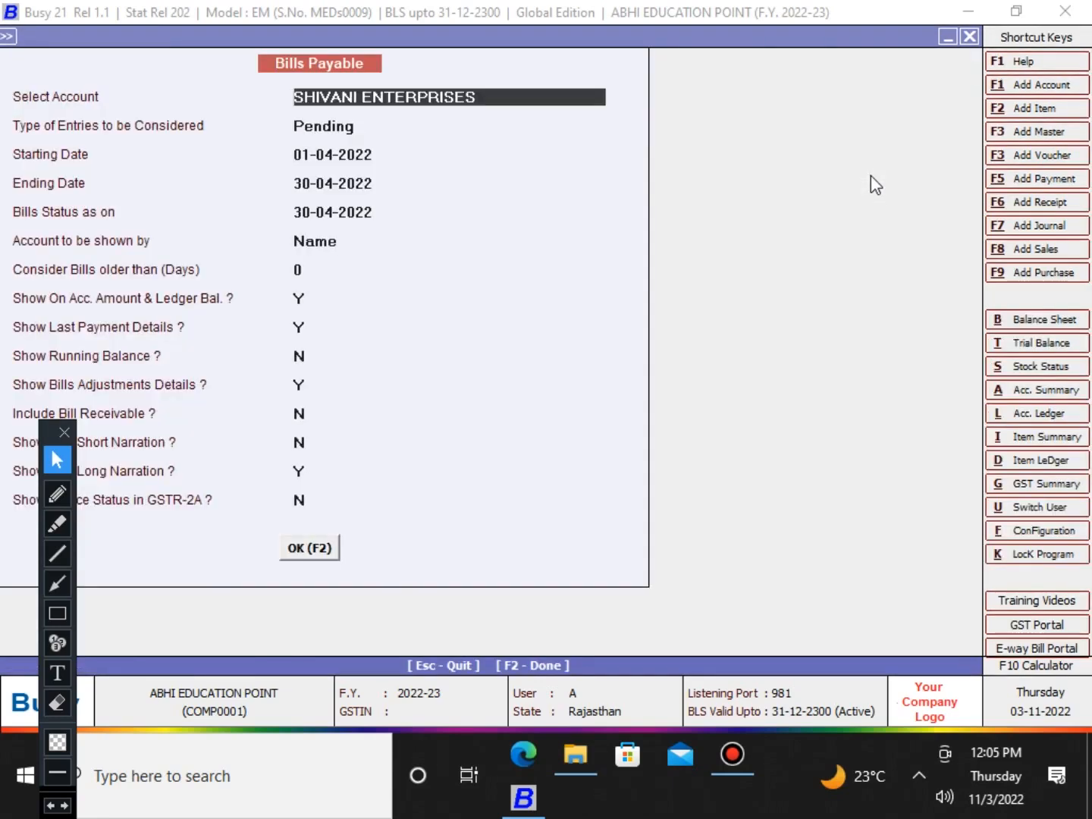
key(Return)
key(Down)
key(Down)
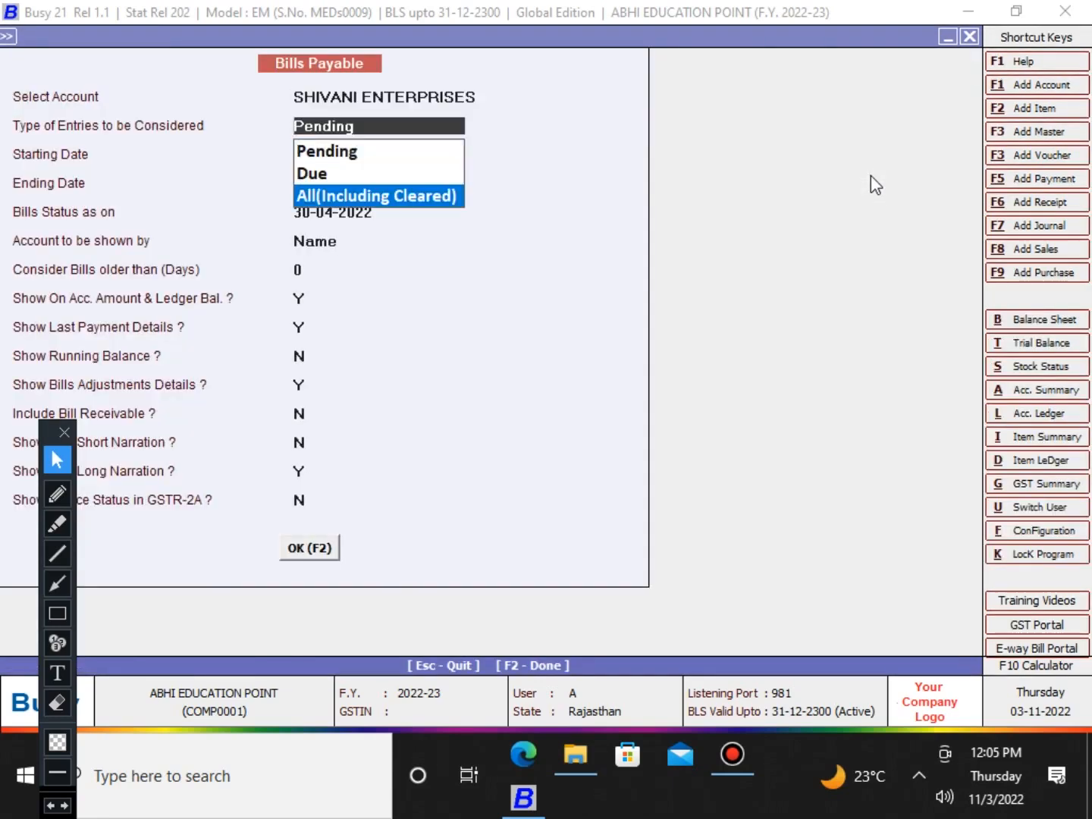
key(Return)
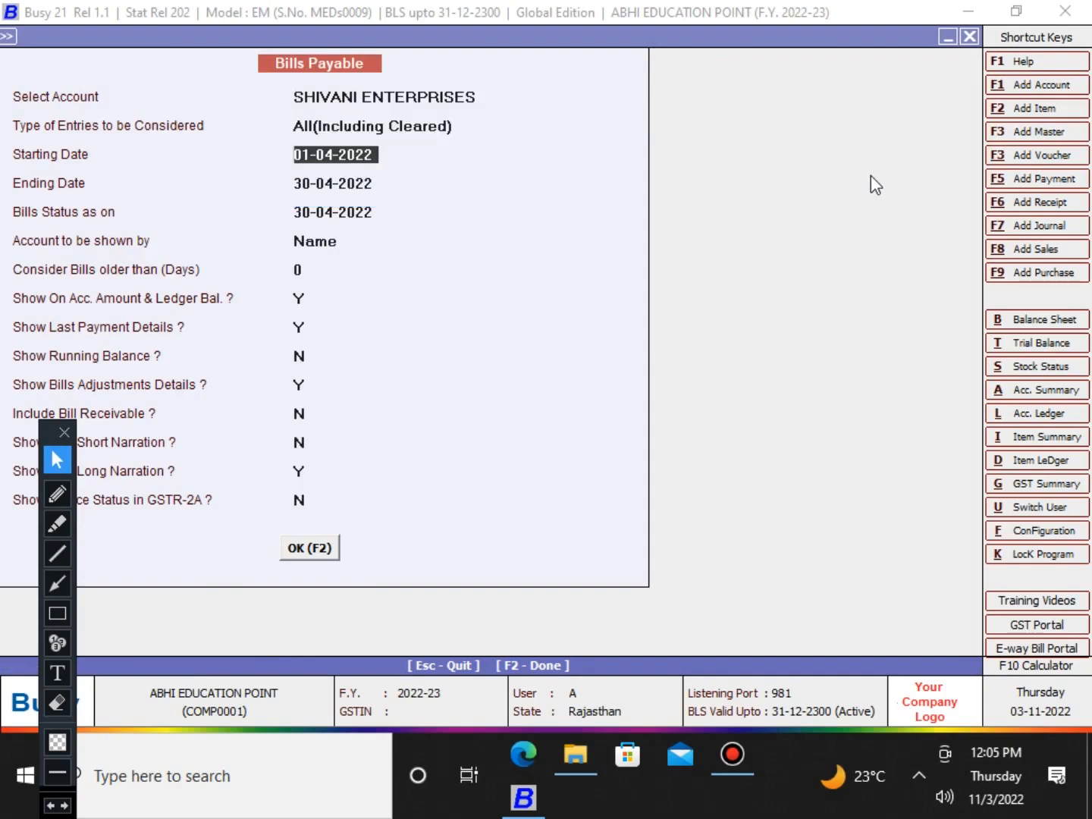
Keep the dates and remaining options as they are and display all bills, including cleared ones.
key(Return)
key(Return)
key(Return)
key(Return)
key(Return)
key(Return)
key(Return)
key(Return)
key(Return)
key(Return)
key(Return)
key(Return)
key(Return)
key(Return)
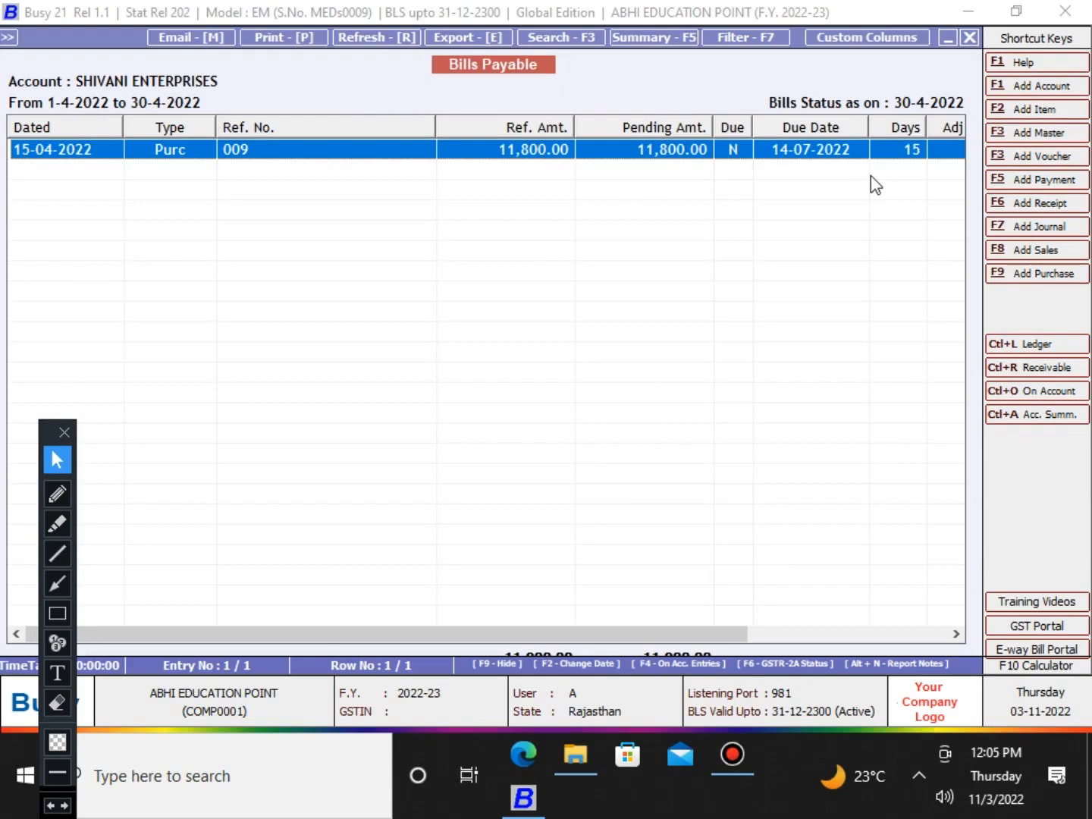
Go back to the report options, set the ending and bills status dates to 14-07-2022, and display all bills.
key(Escape)
key(Return)
key(Return)
key(Return)
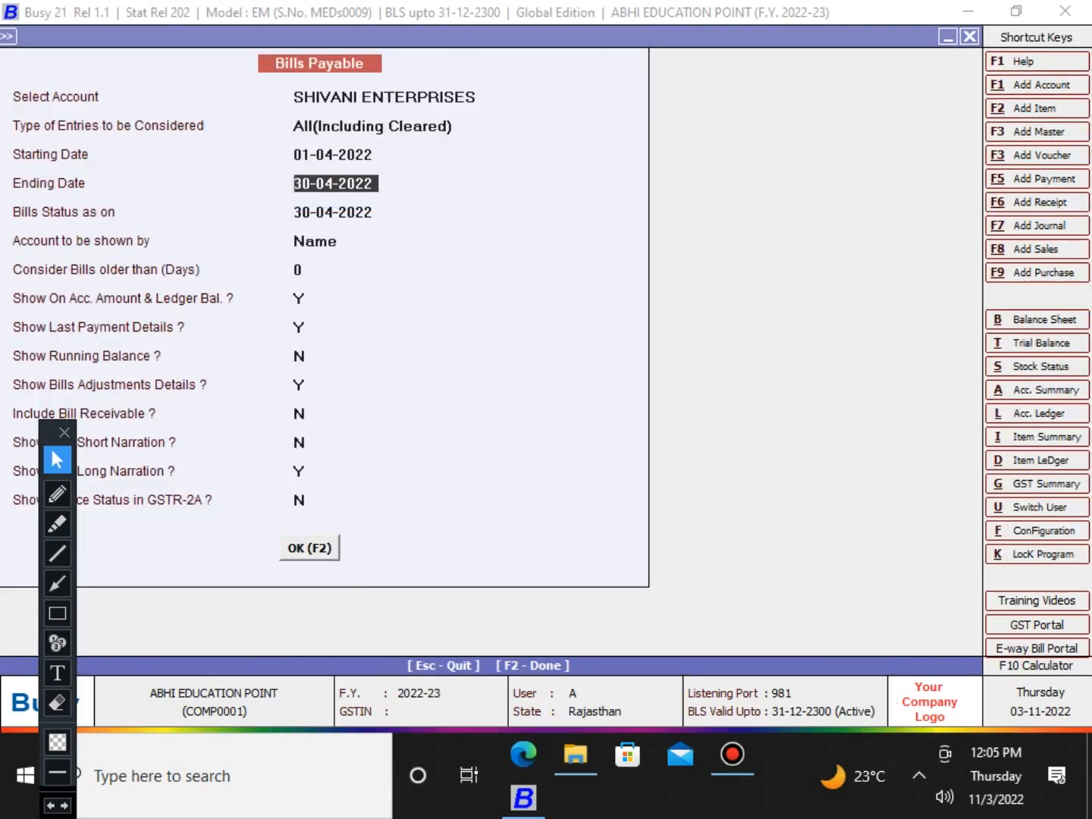
text(14-7)
key(Return)
text(14-7)
key(Return)
key(Return)
key(Return)
key(Return)
key(Return)
key(Return)
key(Return)
key(Return)
key(Return)
key(Return)
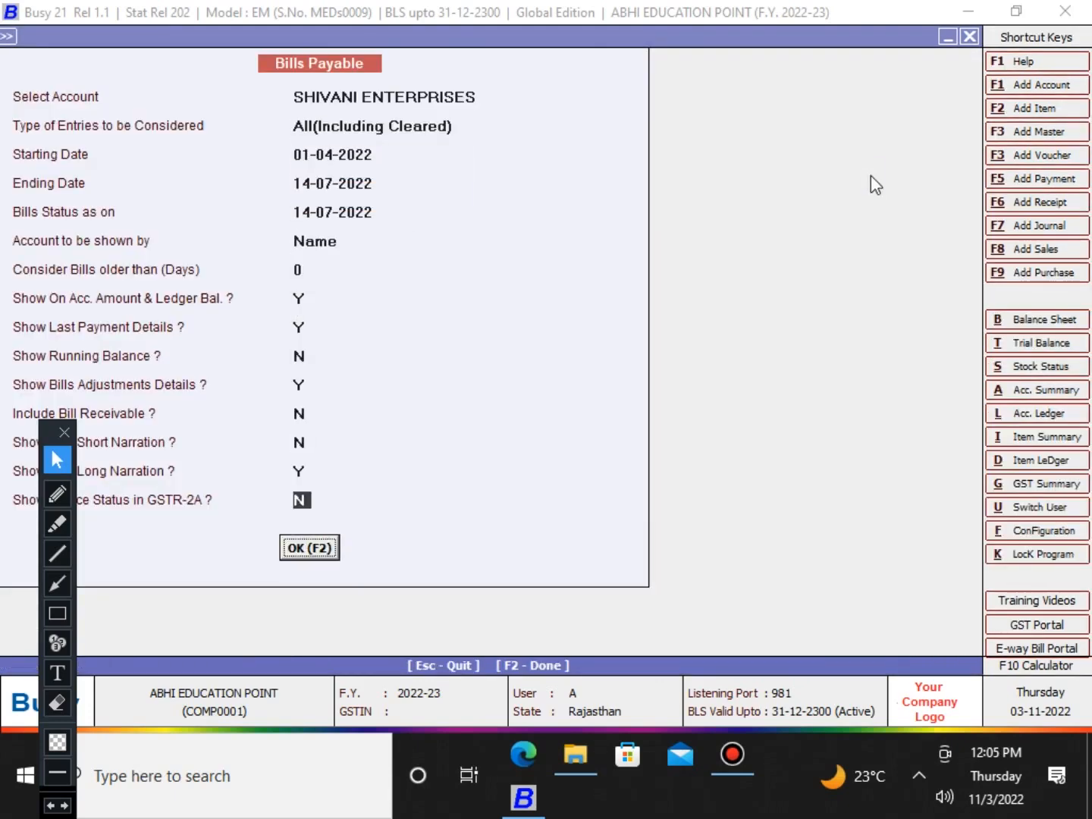
key(Return)
key(Return)
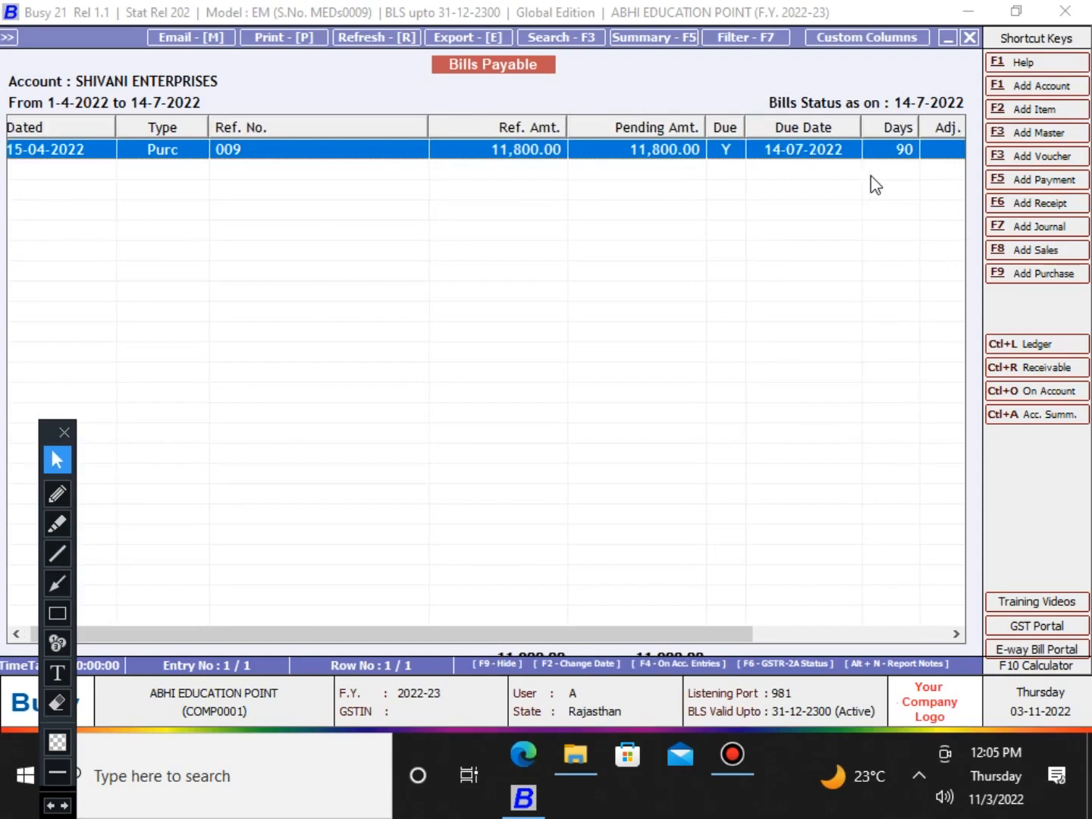
Reopen the report options, keep All(Including Cleared) and the other settings as they are, and display all bills again.
key(Escape)
key(Return)
key(Return)
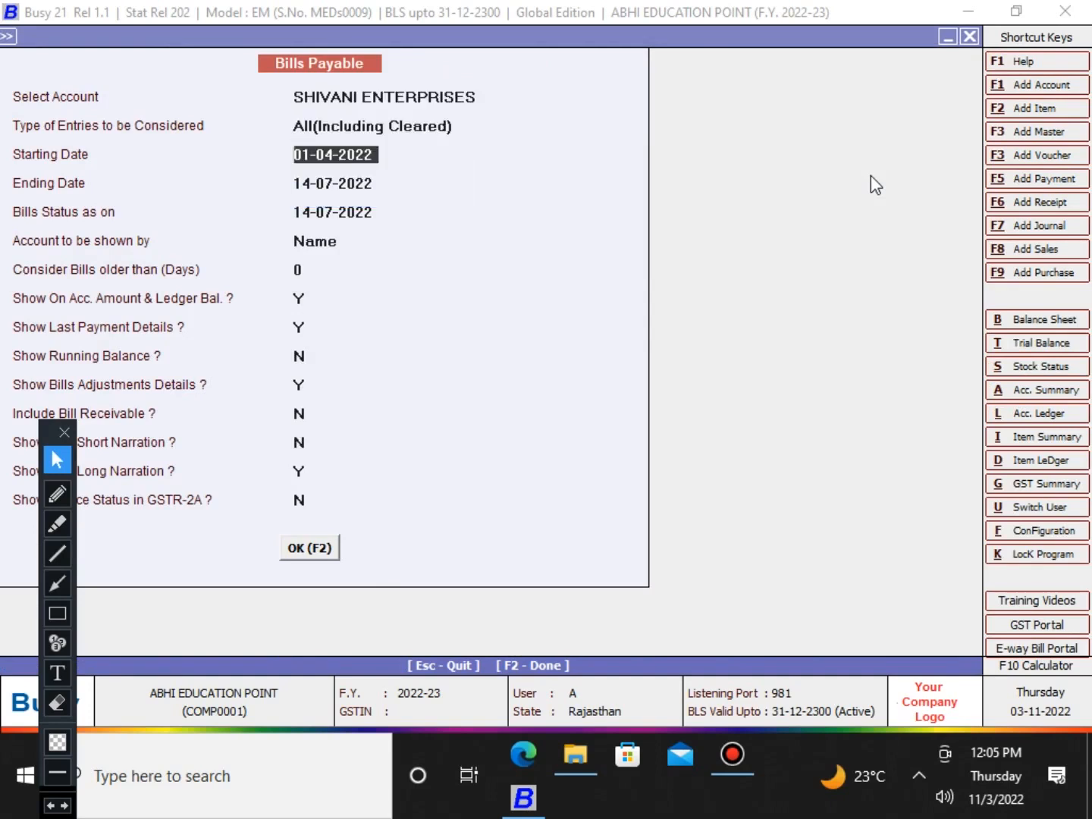
key(Up)
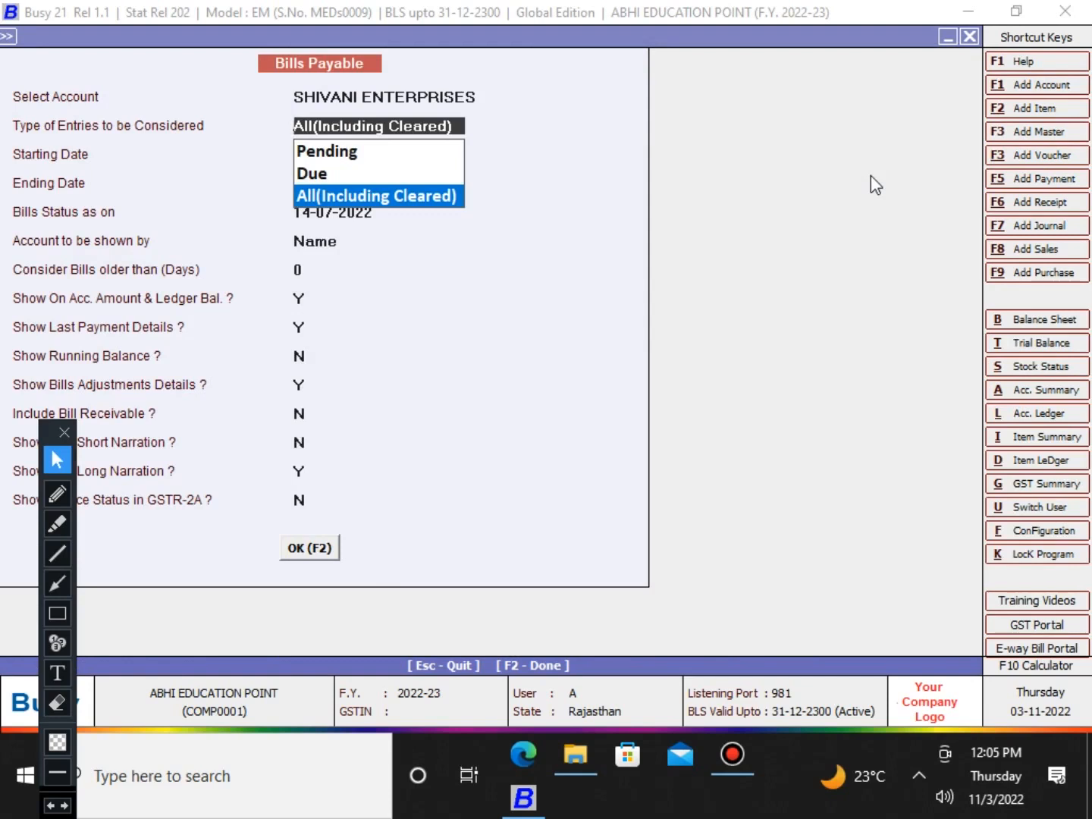
key(Return)
key(Return)
key(Return)
key(Return)
key(Return)
key(Return)
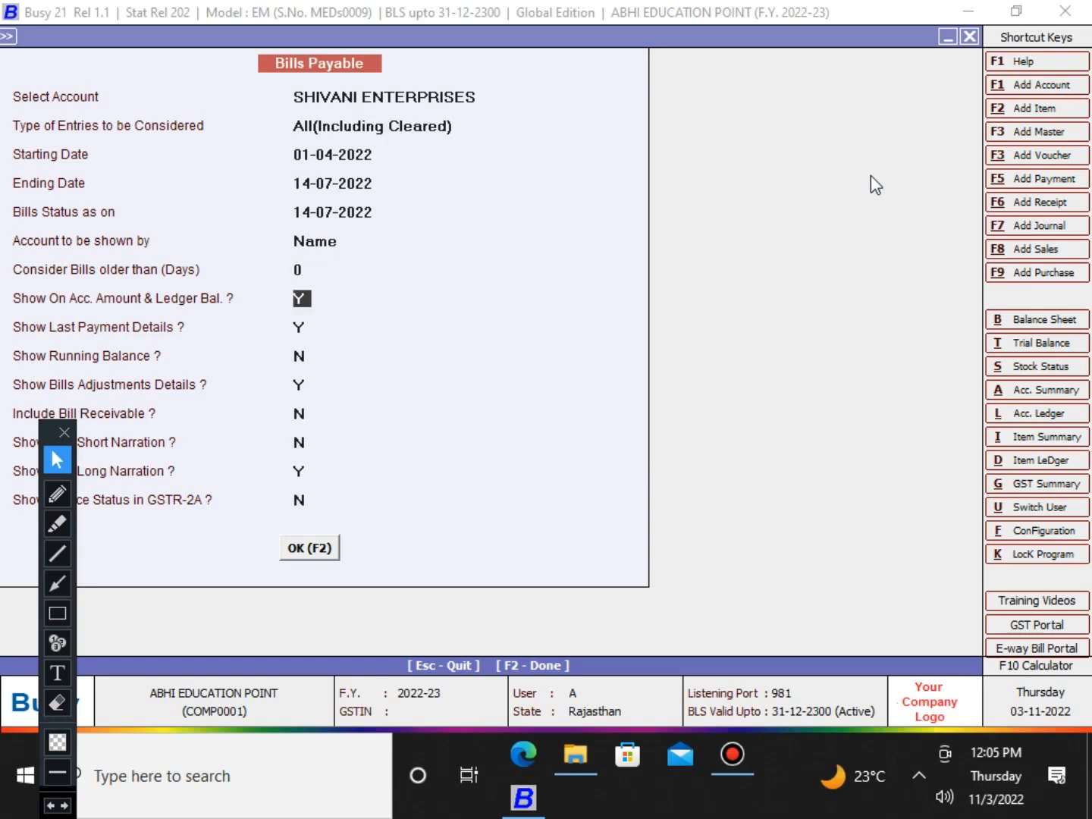
key(Return)
key(Return)
key(Return)
key(Return)
key(Return)
key(Return)
key(Up)
key(Up)
key(Up)
key(Return)
key(Return)
key(Return)
key(Return)
key(Return)
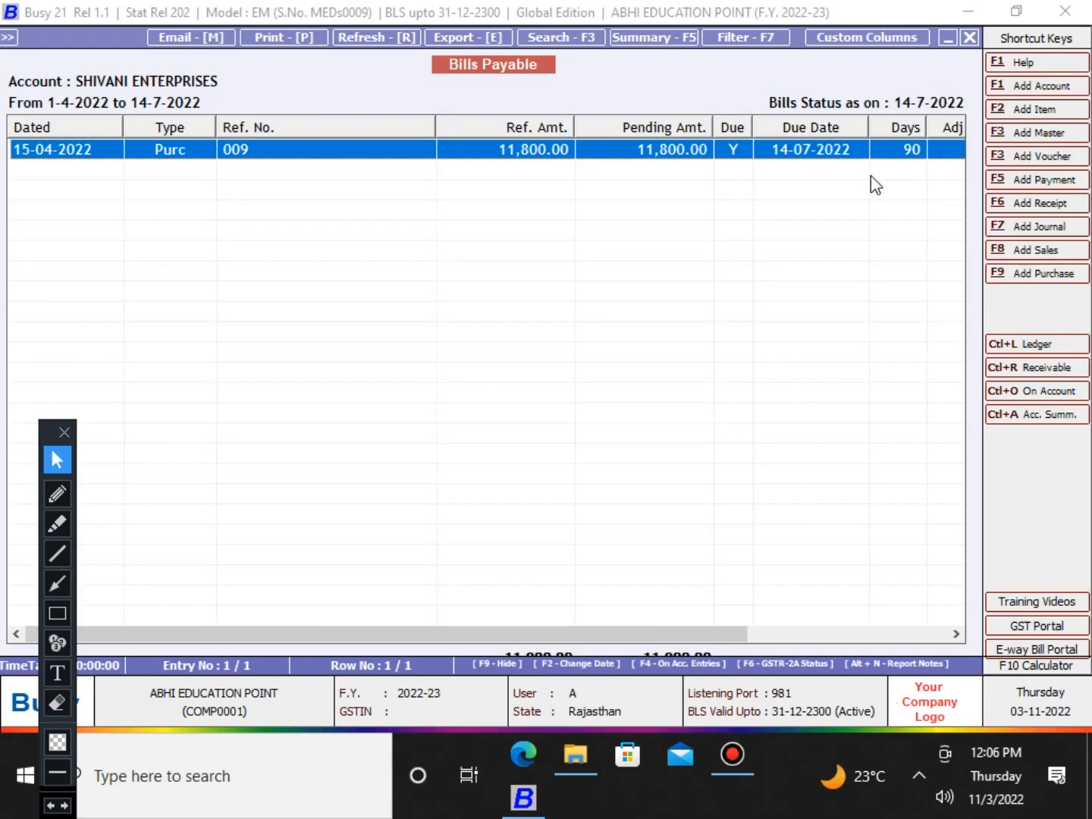
Leave the report and start a new Main series payment voucher dated 15-06-2022 with GST nature Not Applicable.
key(Escape)
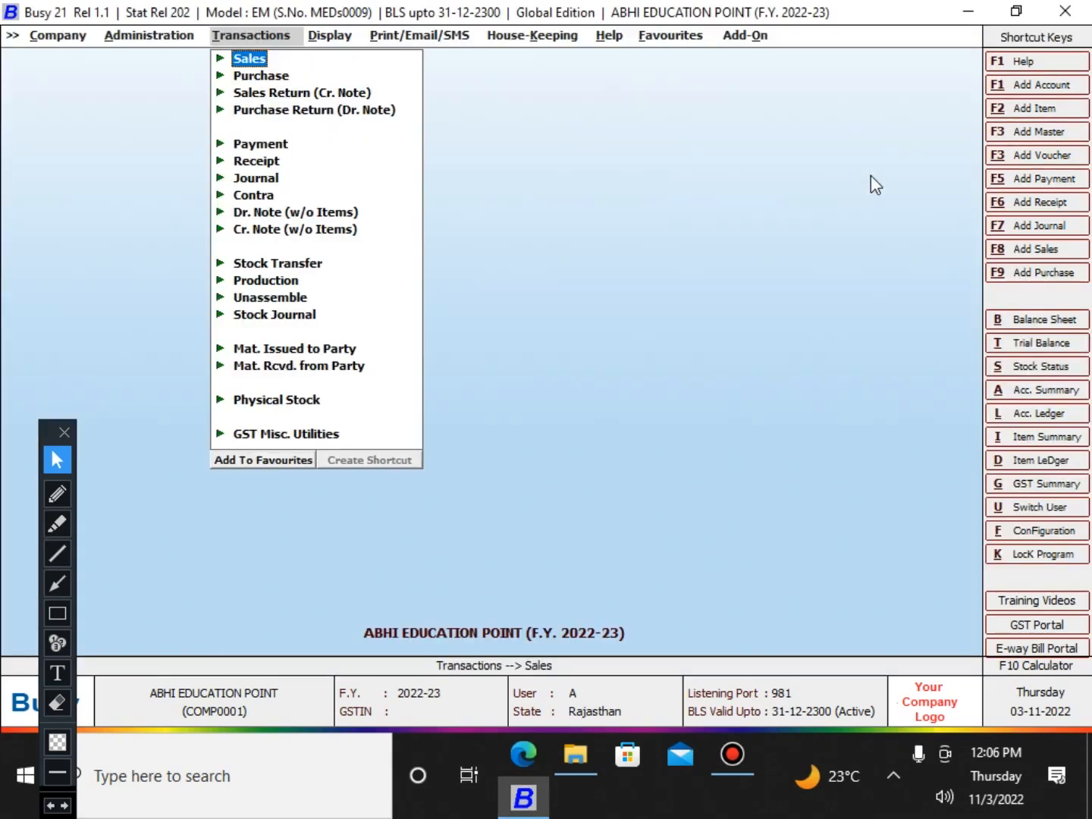
key(Down)
key(Down)
key(Down)
key(Down)
key(Return)
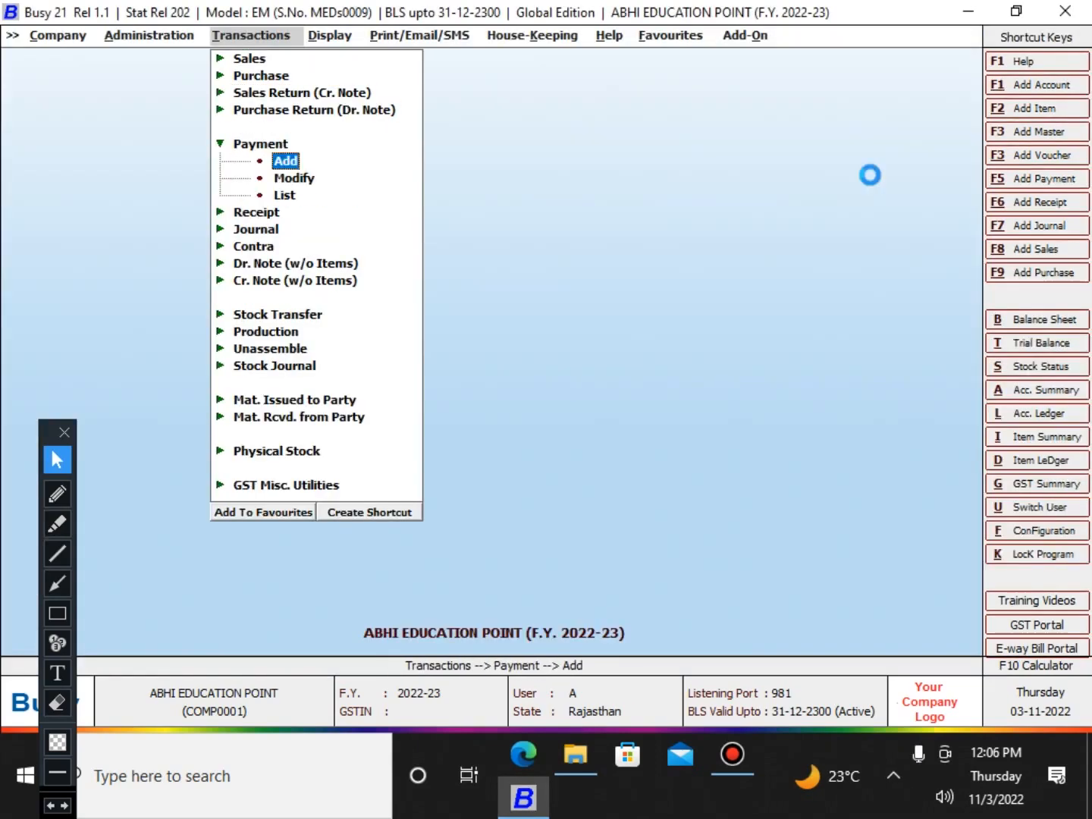
key(Return)
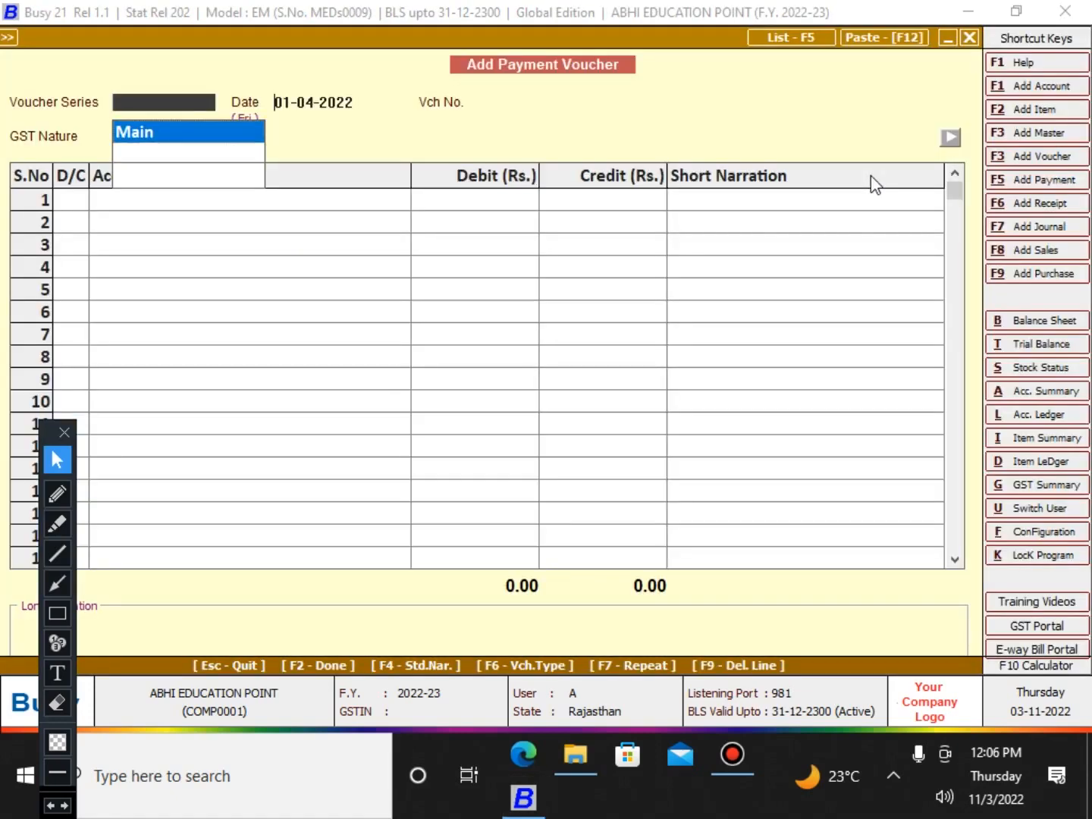
text(15-6)
key(Return)
key(Return)
key(Return)
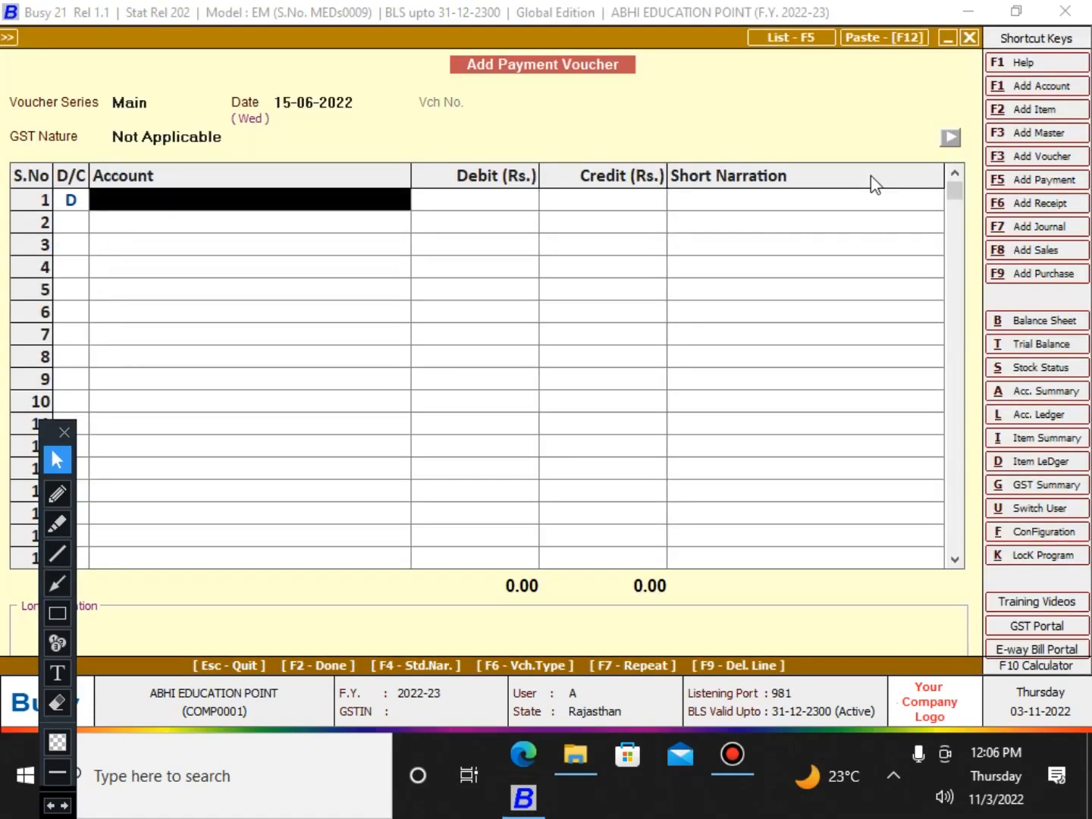
text(sH)
key(Return)
key(Left)
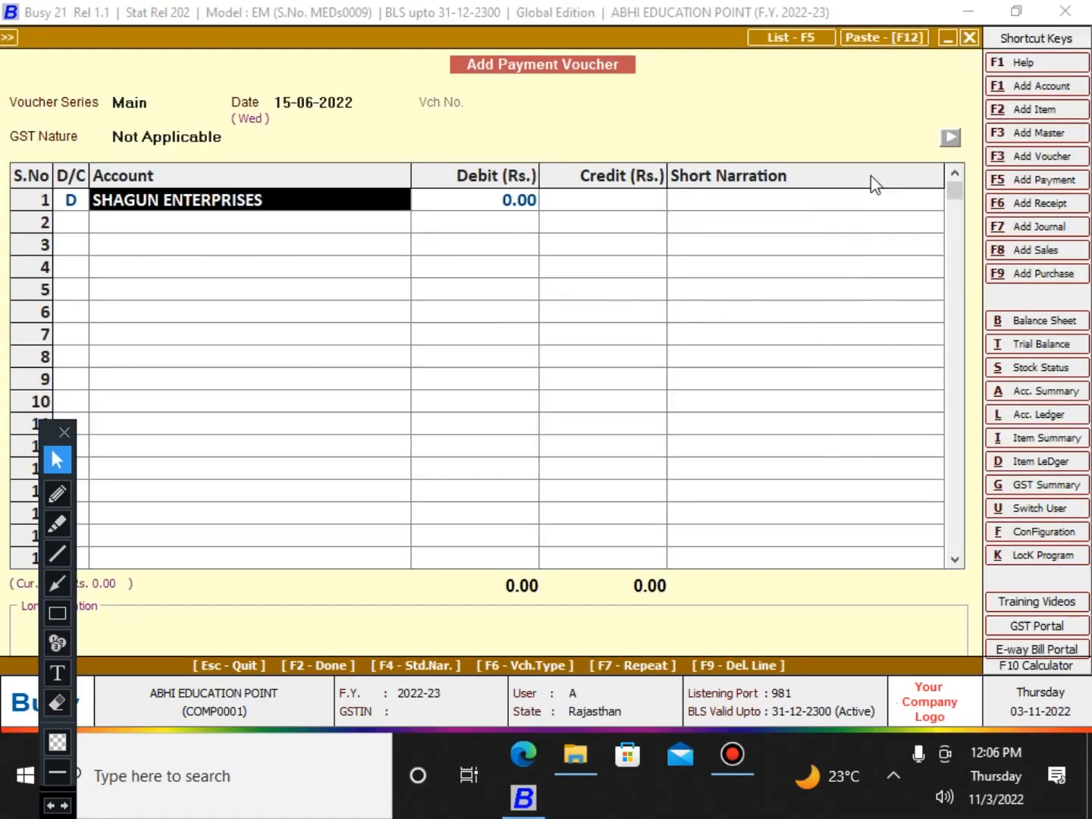
Debit SHIVANI ENTERPRISES with 11,800 in the payment voucher's first row and bring up its bill-by-bill adjustment.
text(sH)
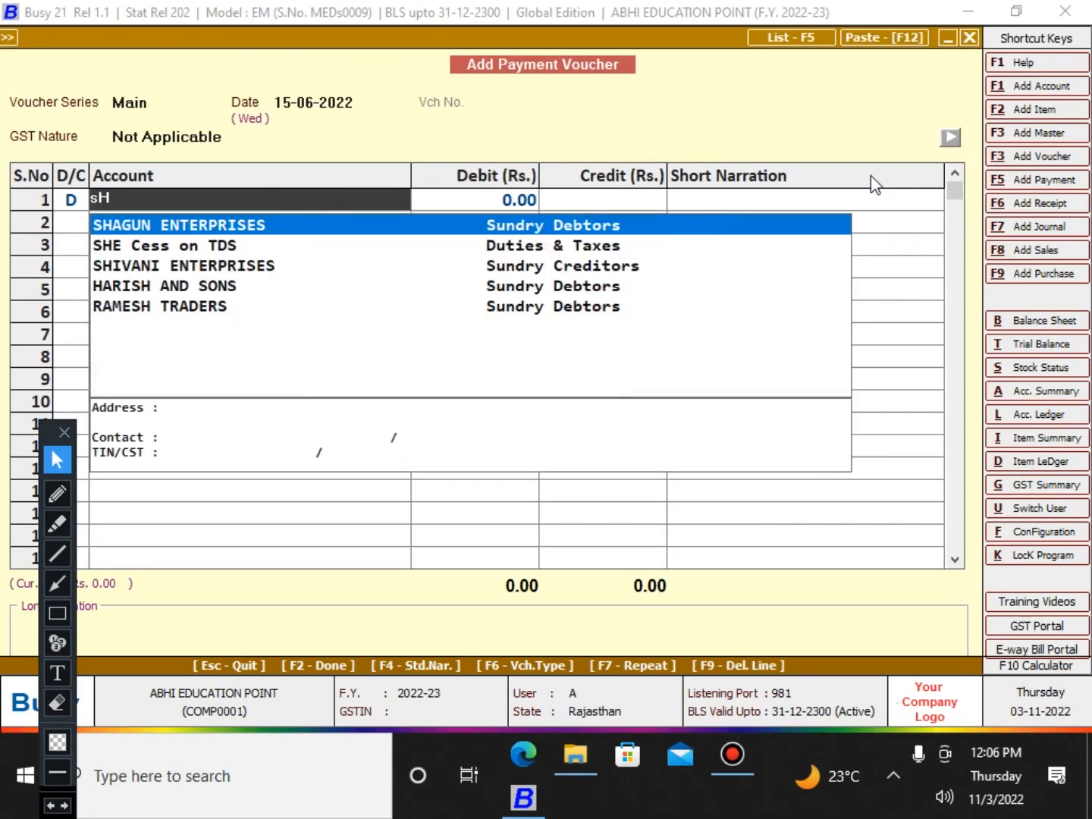
key(Down)
key(Down)
key(Return)
text(11800)
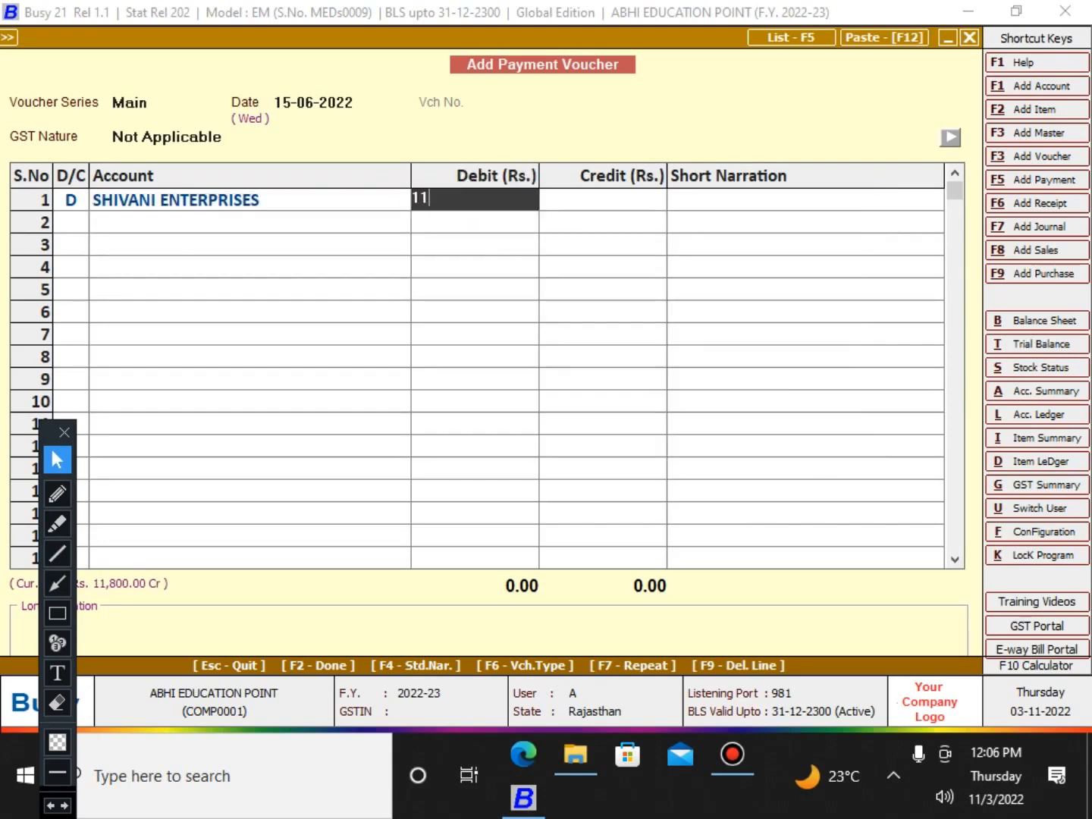
key(Return)
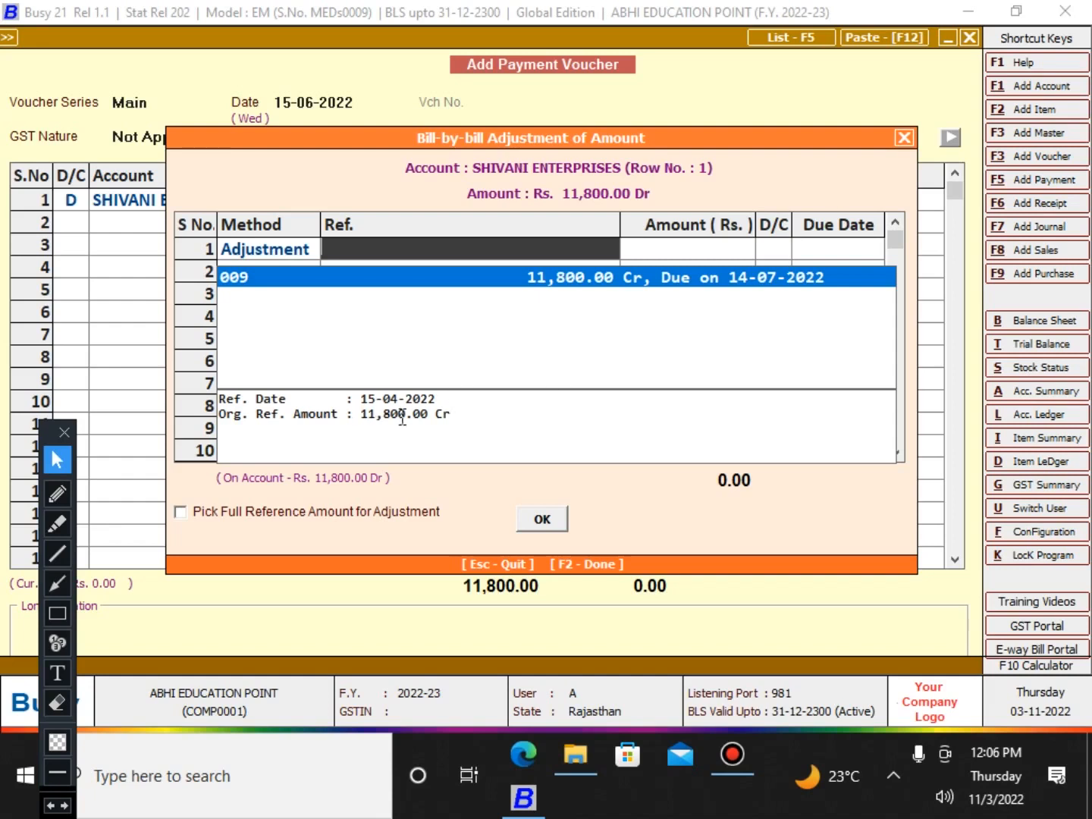
click(60, 494)
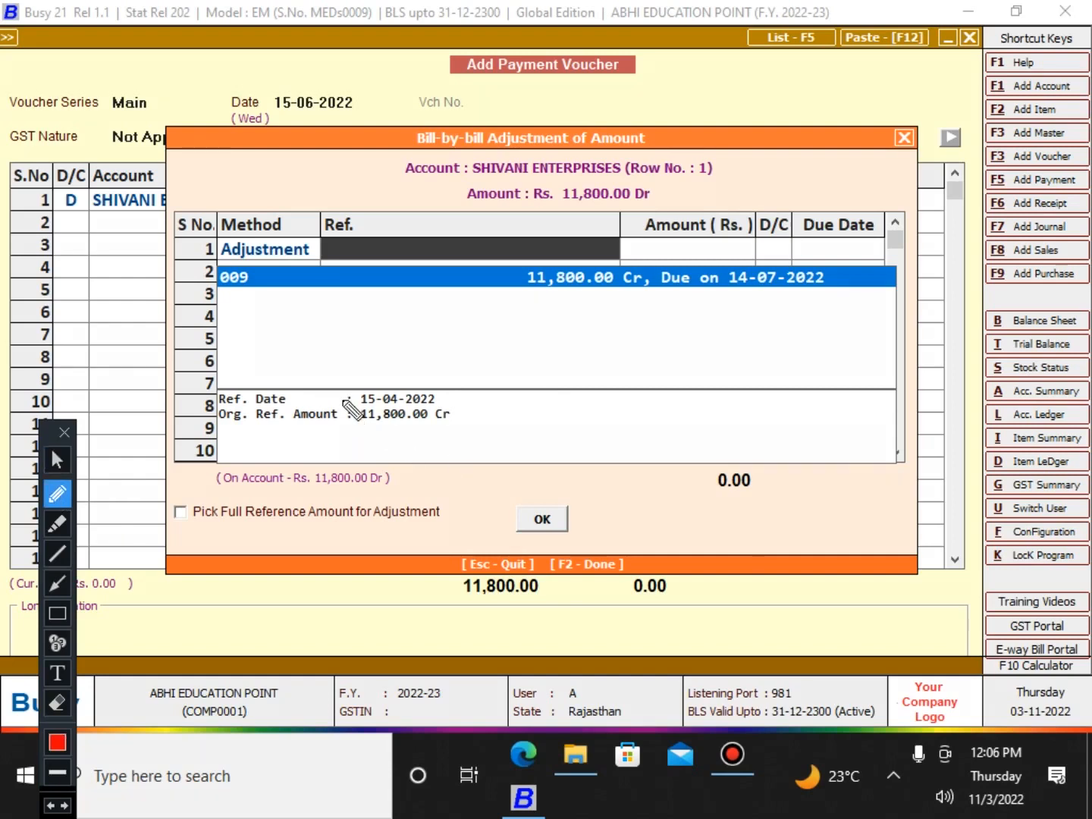
drag(344, 402, 438, 404)
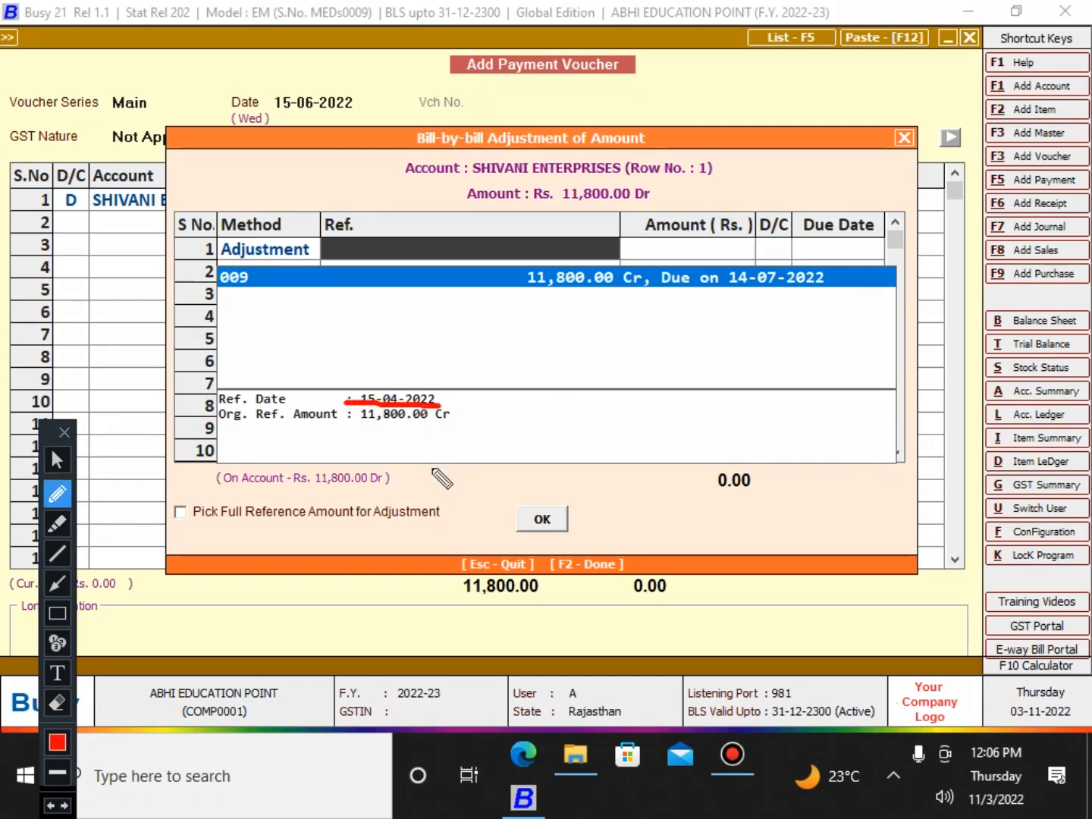
key(ctrl+z)
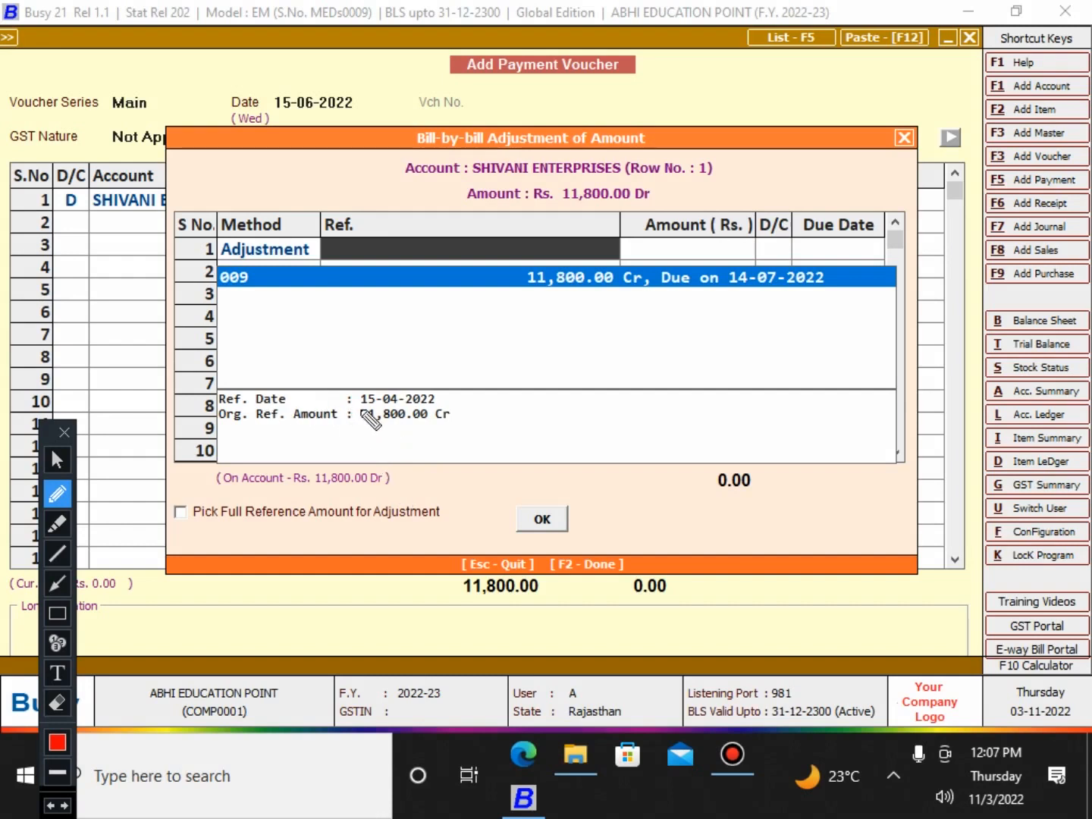
drag(360, 407, 454, 407)
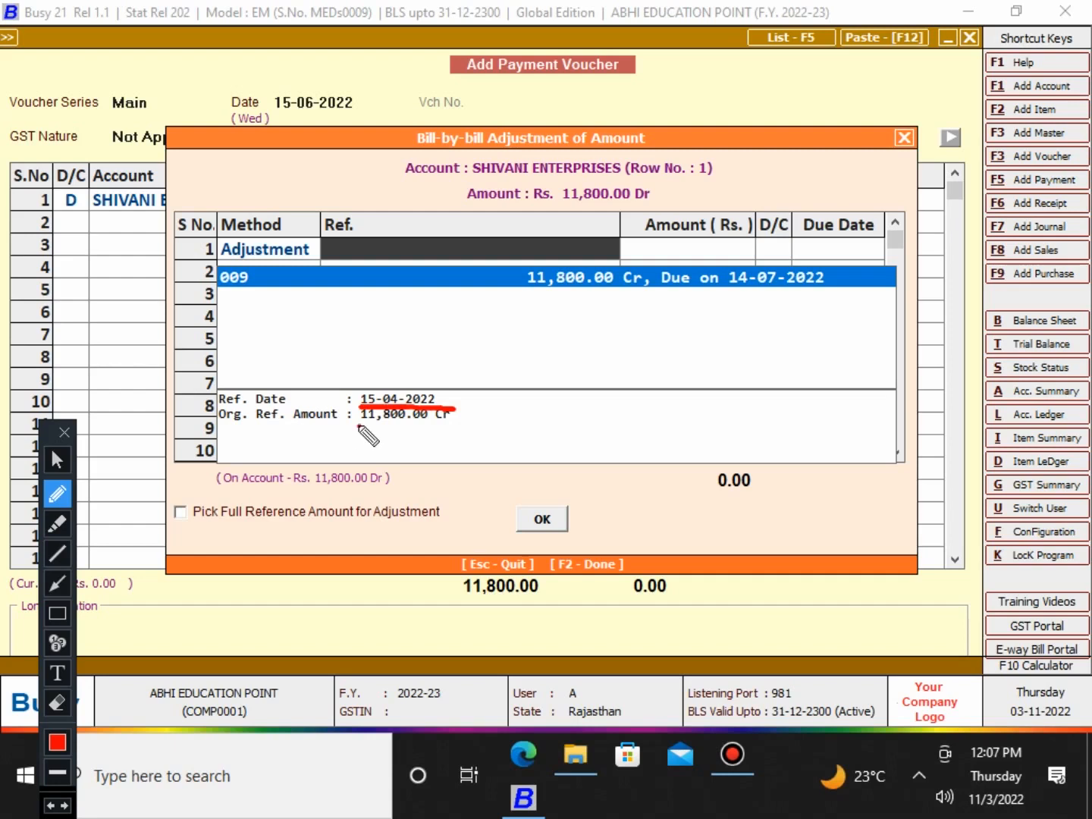
drag(358, 427, 459, 427)
drag(733, 298, 849, 287)
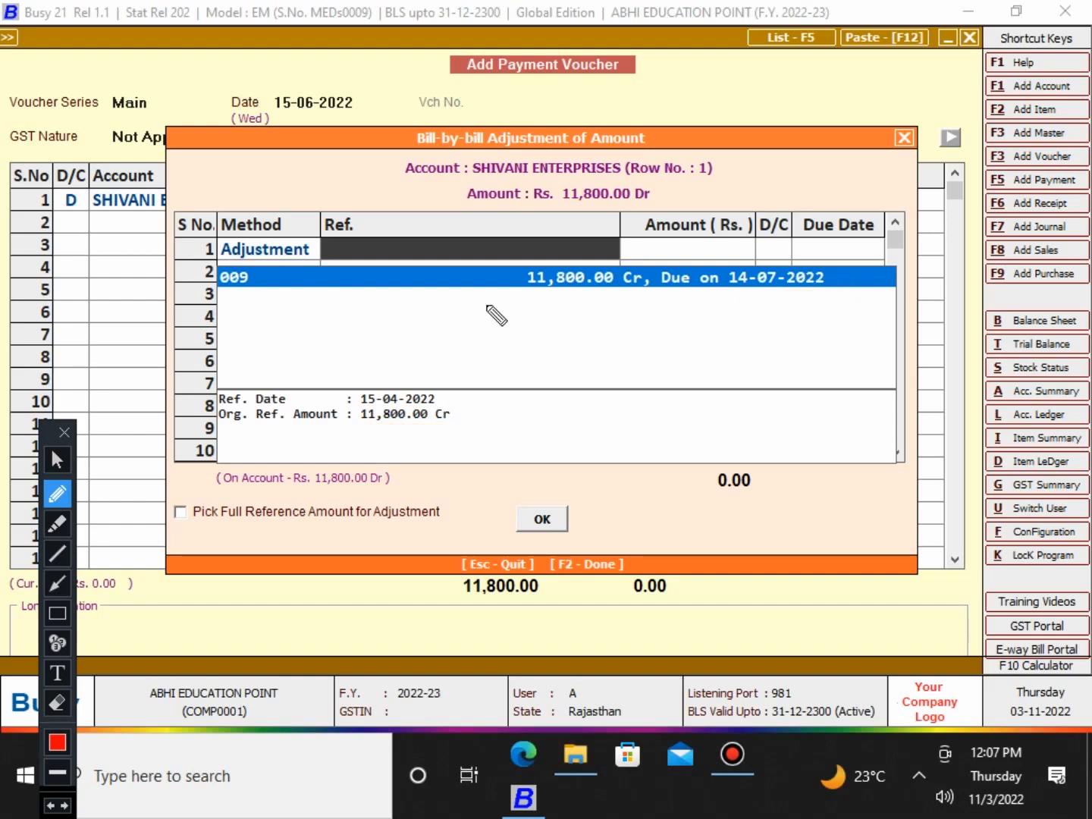
click(58, 461)
Adjust the 11,800 payment to SHIVANI ENTERPRISES against bill reference 009 and finish the bill-by-bill adjustment.
click(523, 348)
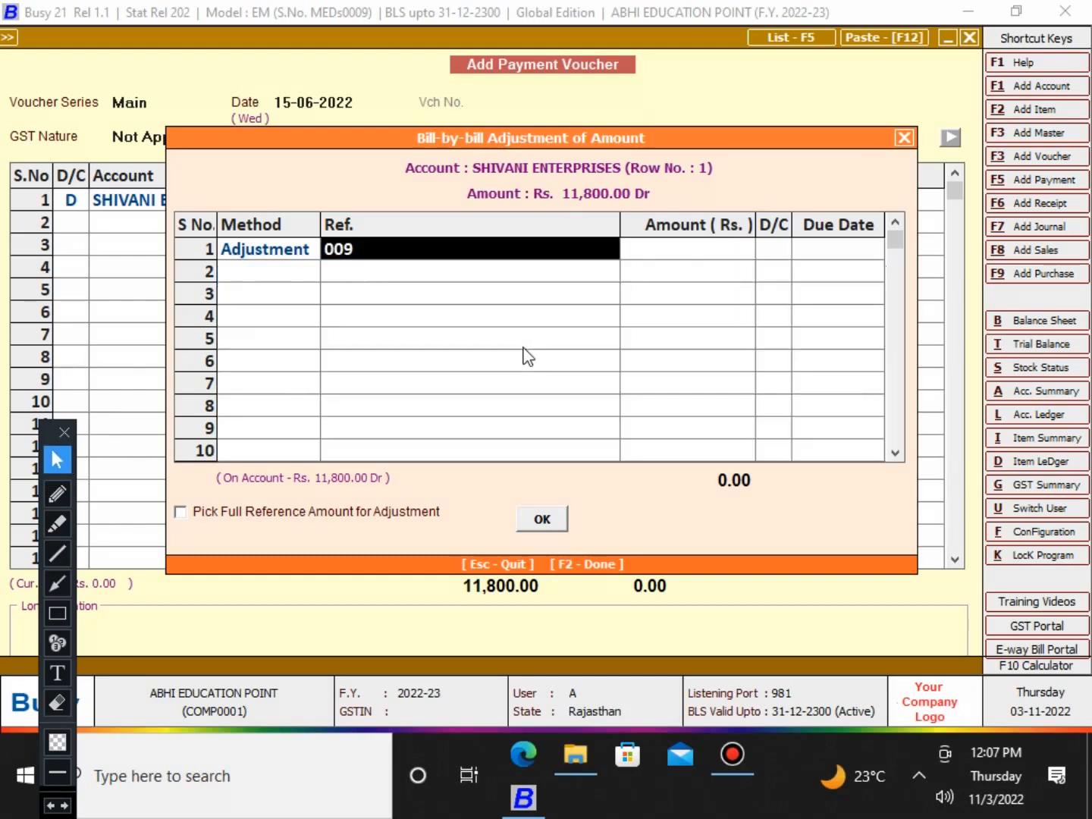
key(Return)
key(Return)
key(Return)
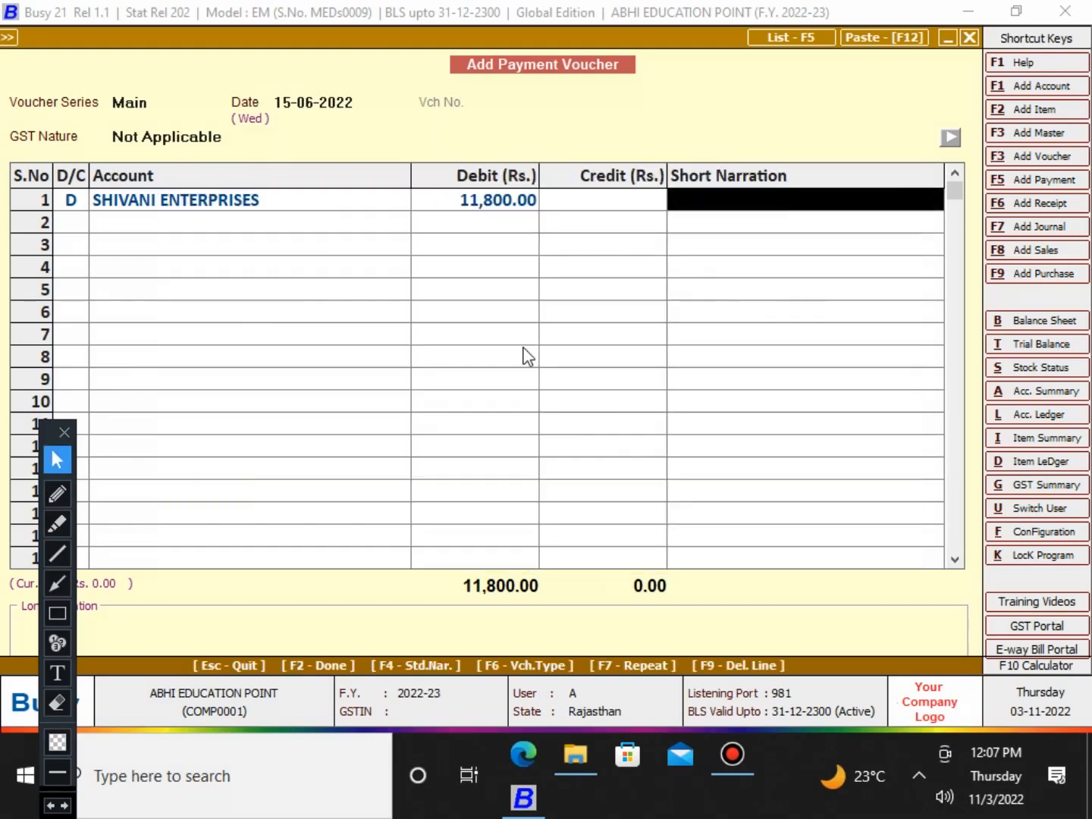
Credit SBI BANK with 11,800 in the second row and save the payment voucher without any narration.
key(Return)
text(S)
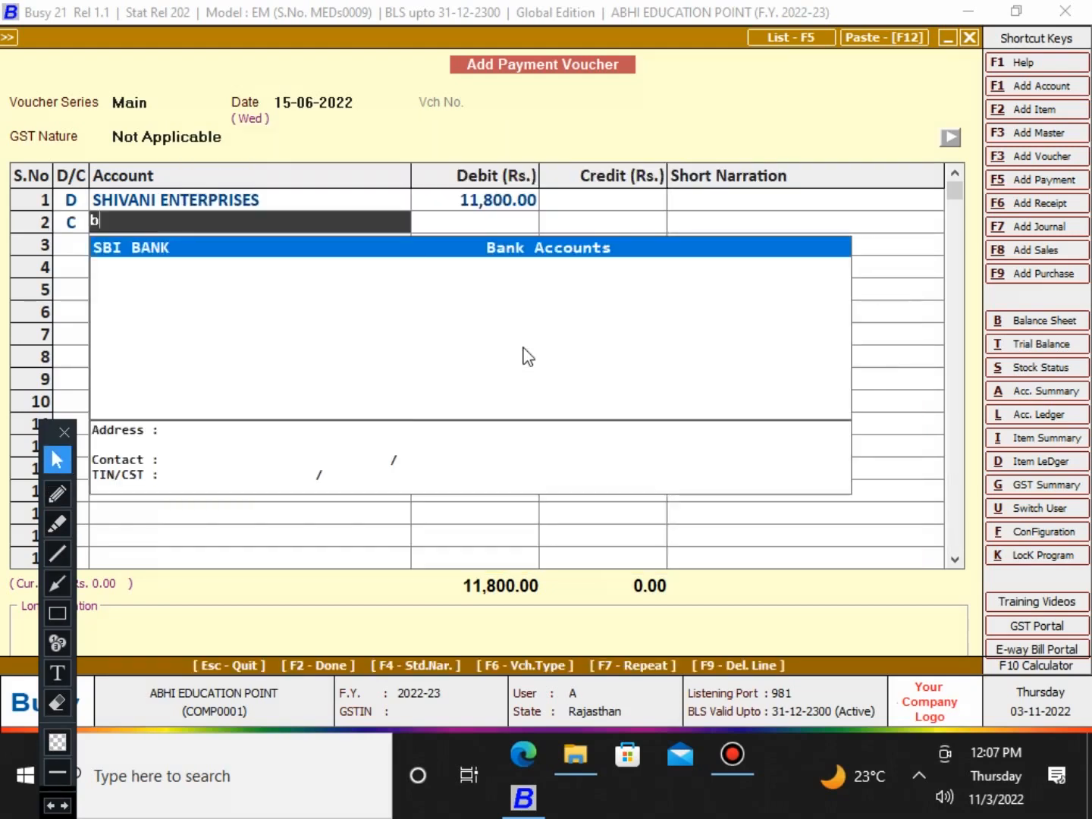
key(Return)
key(Return)
key(Return)
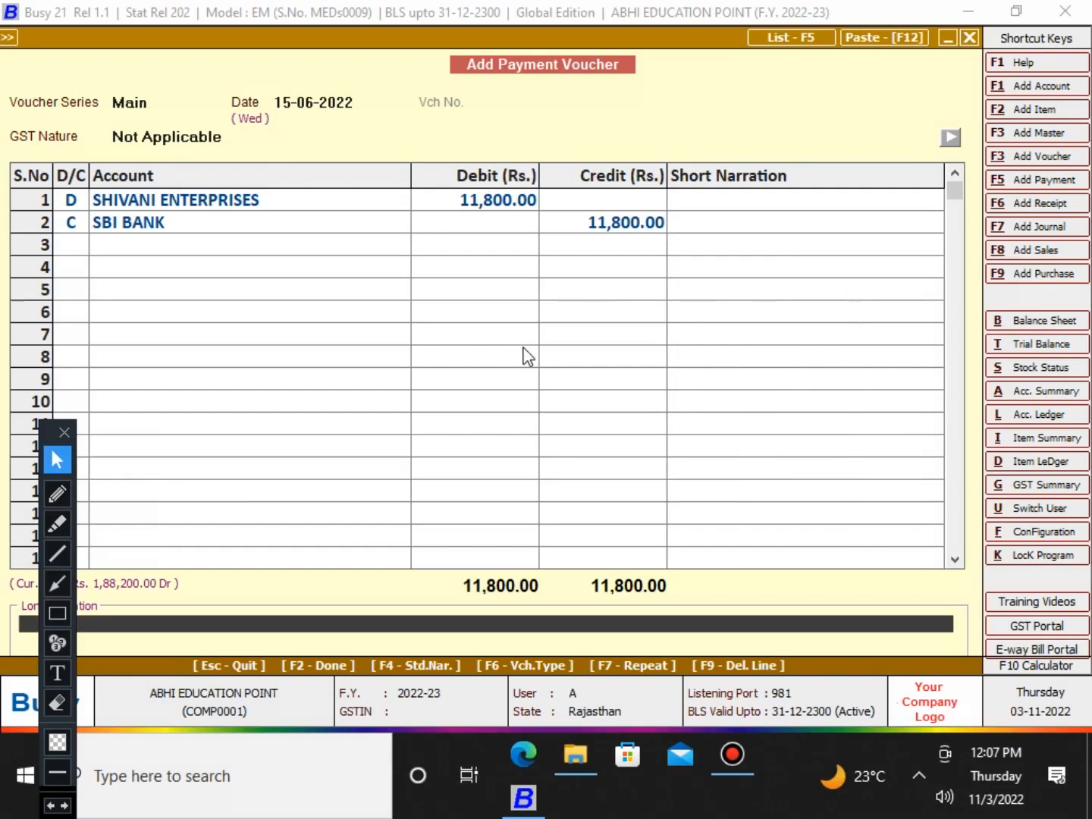
key(Return)
key(Return)
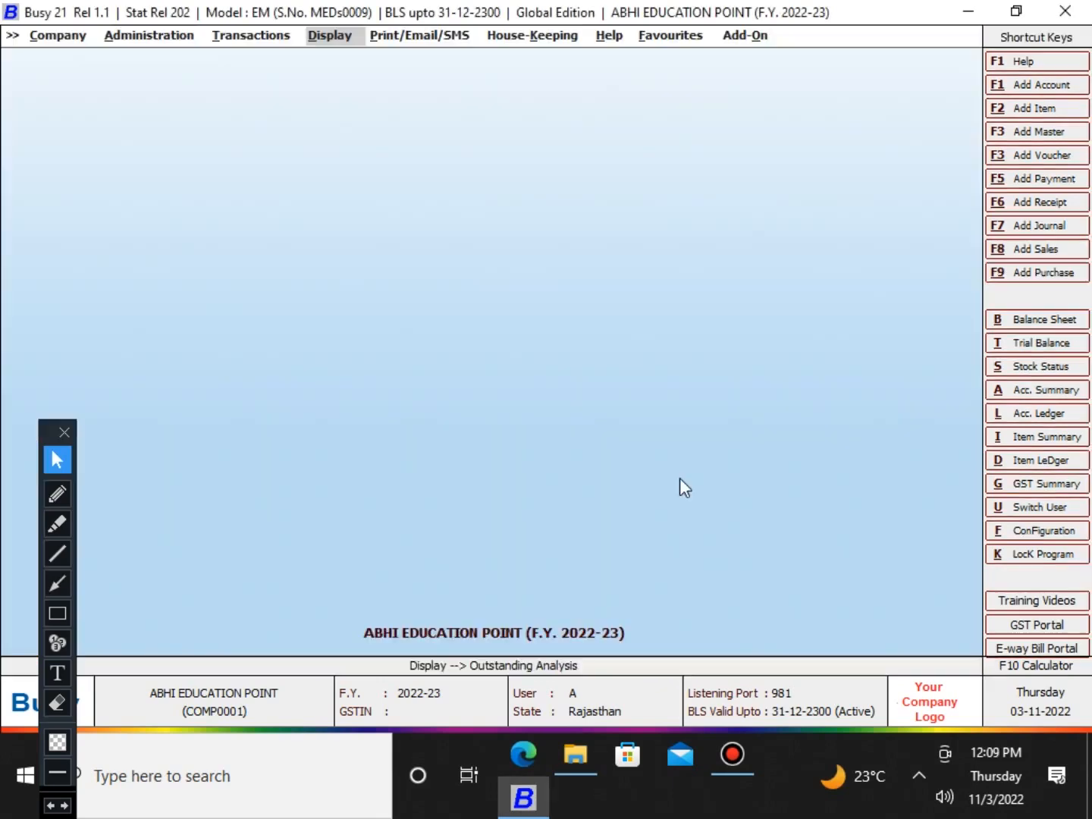
Open the Bills Payable report from Outstanding Analysis for one account.
key(Return)
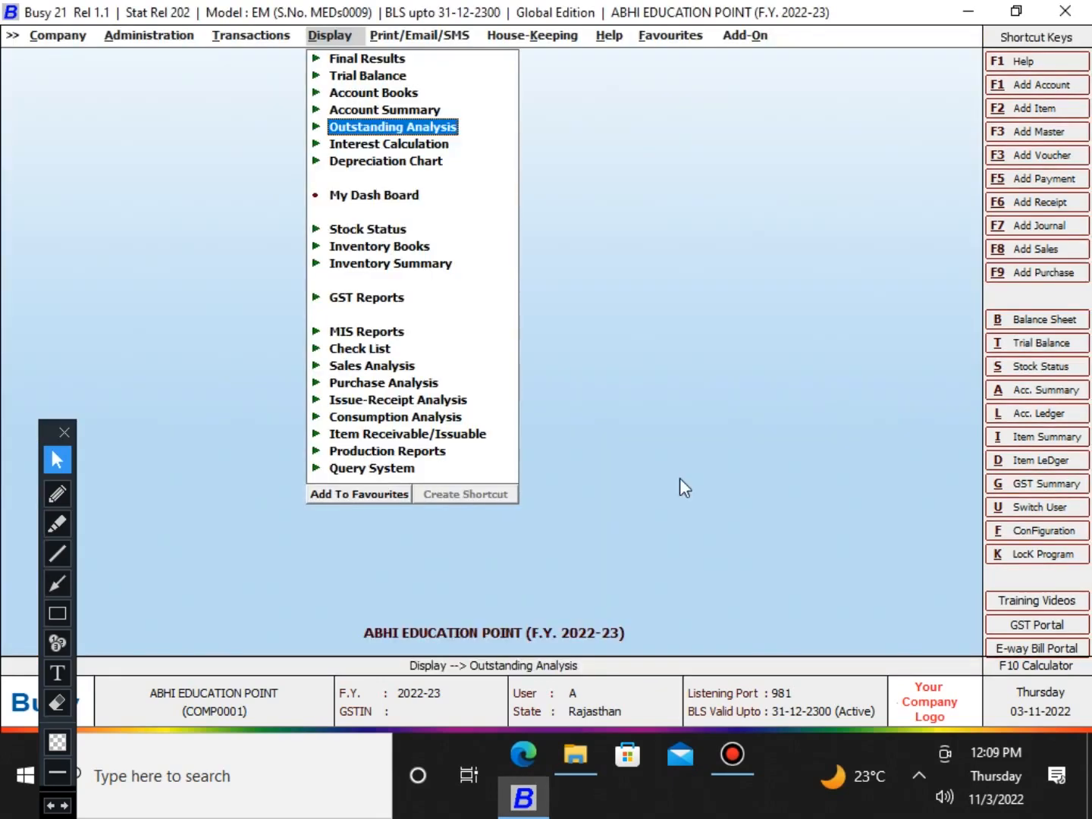
key(Return)
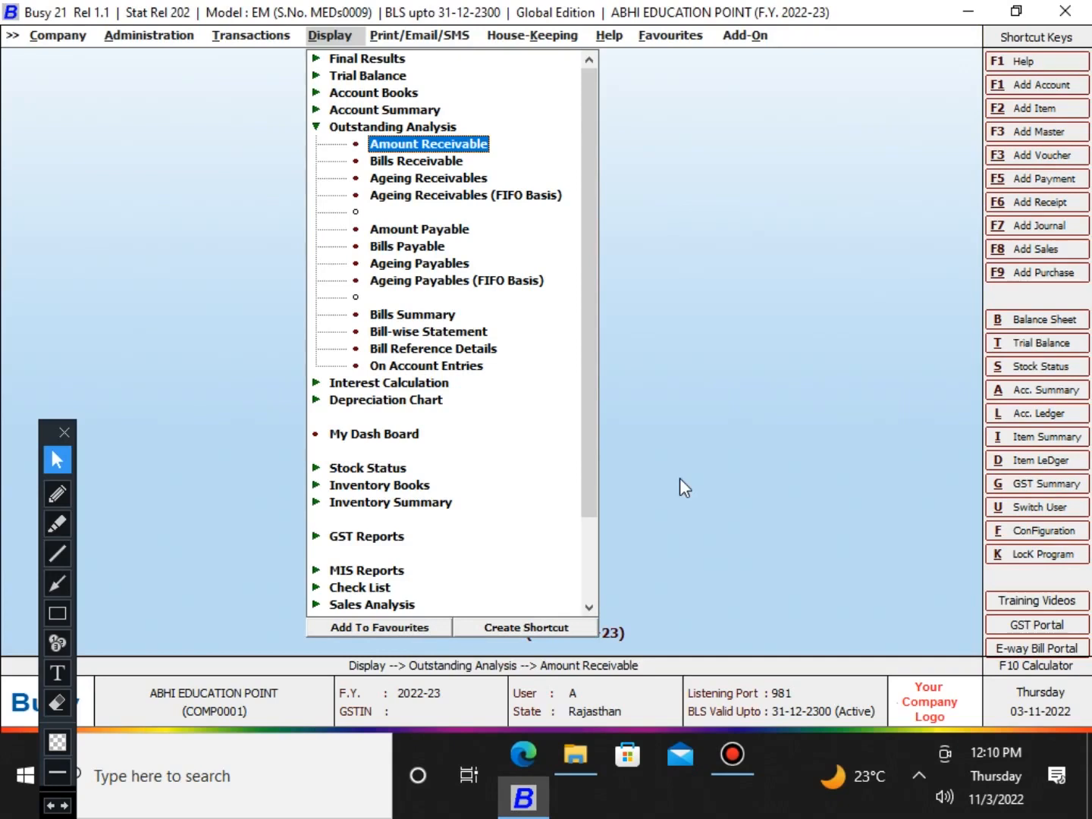
key(Down)
key(Down)
key(Down)
key(Down)
key(Down)
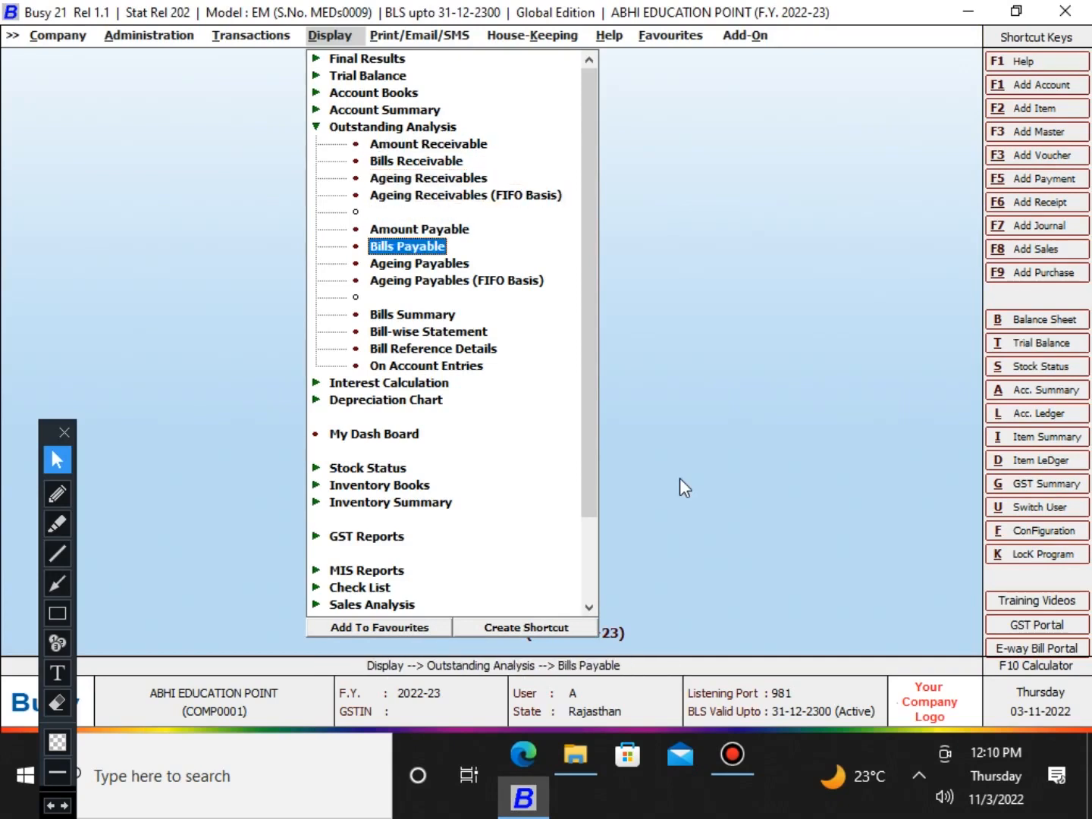
key(Return)
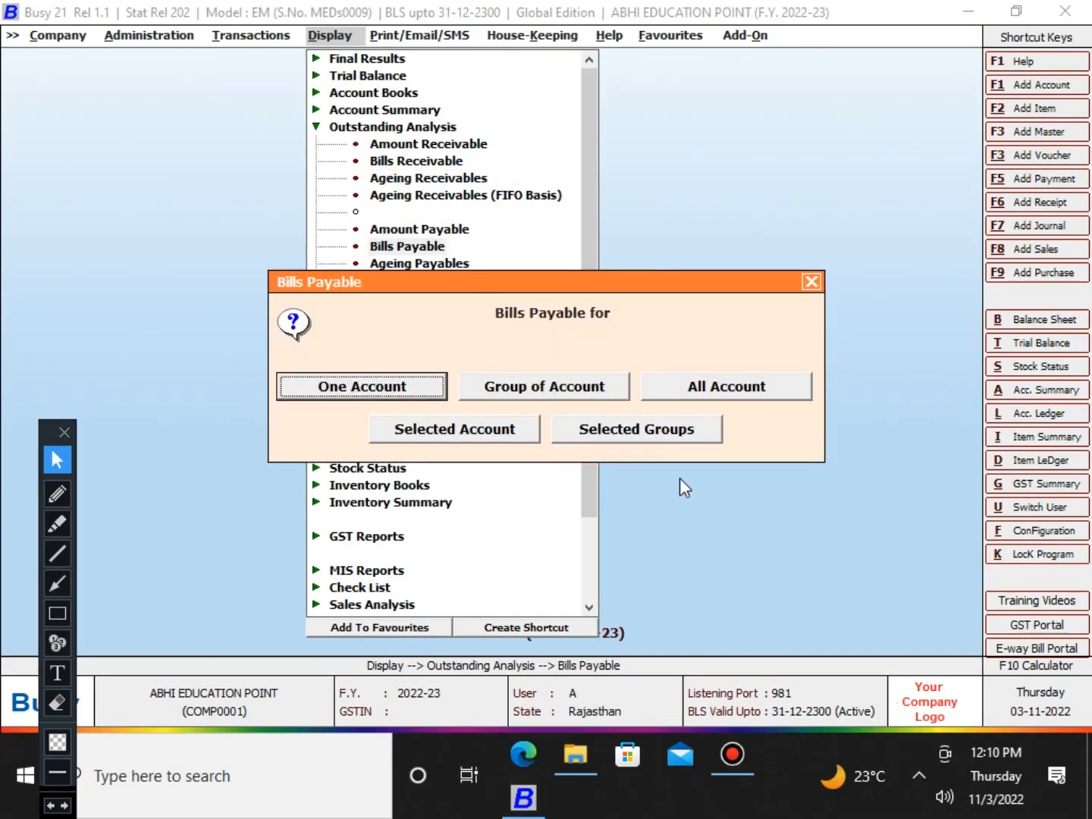
key(Return)
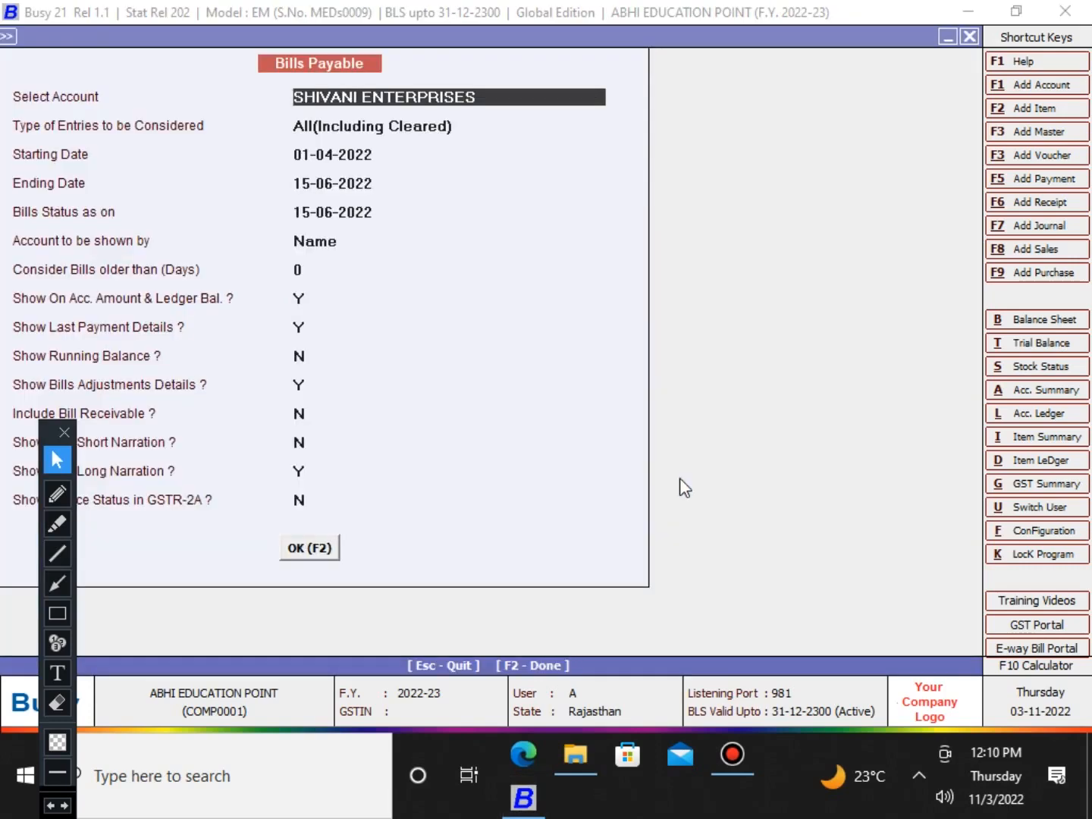
Set the entry type to Pending for SHIVANI ENTERPRISES, keep both the ending and bills status dates at 15-06-2022, and display the report.
key(Return)
key(Return)
key(Down)
key(Up)
key(Up)
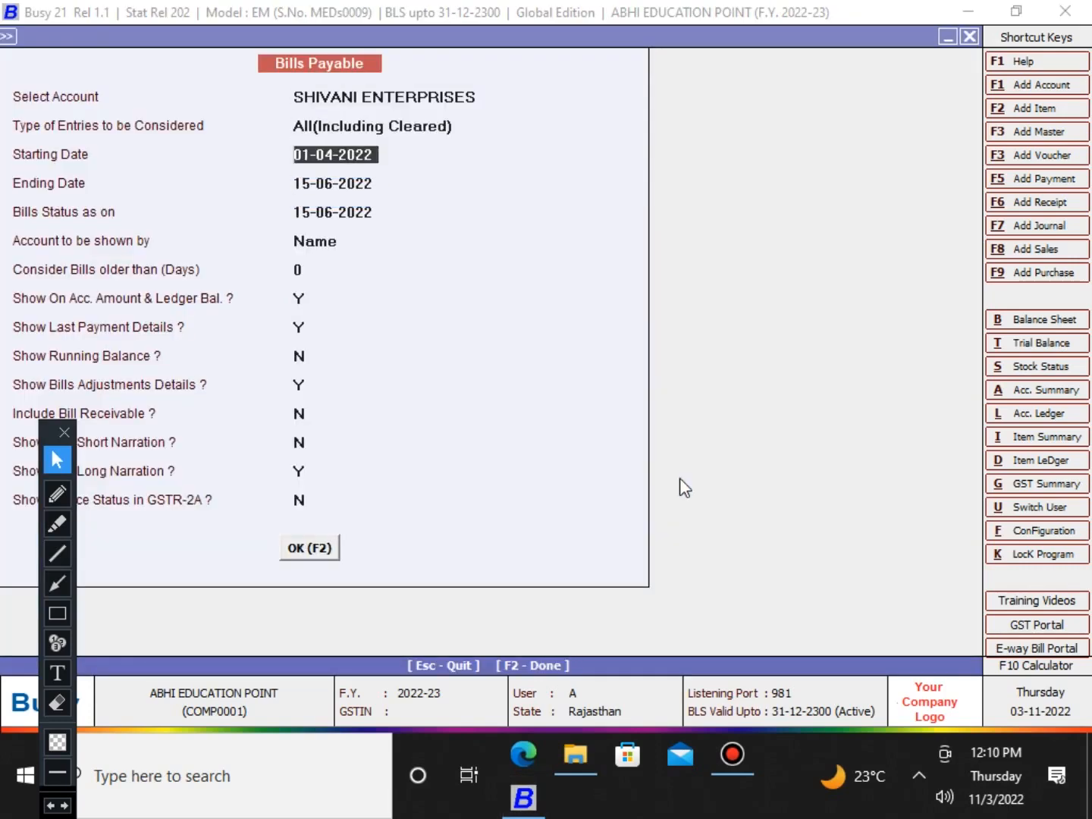
key(Up)
key(Return)
key(Return)
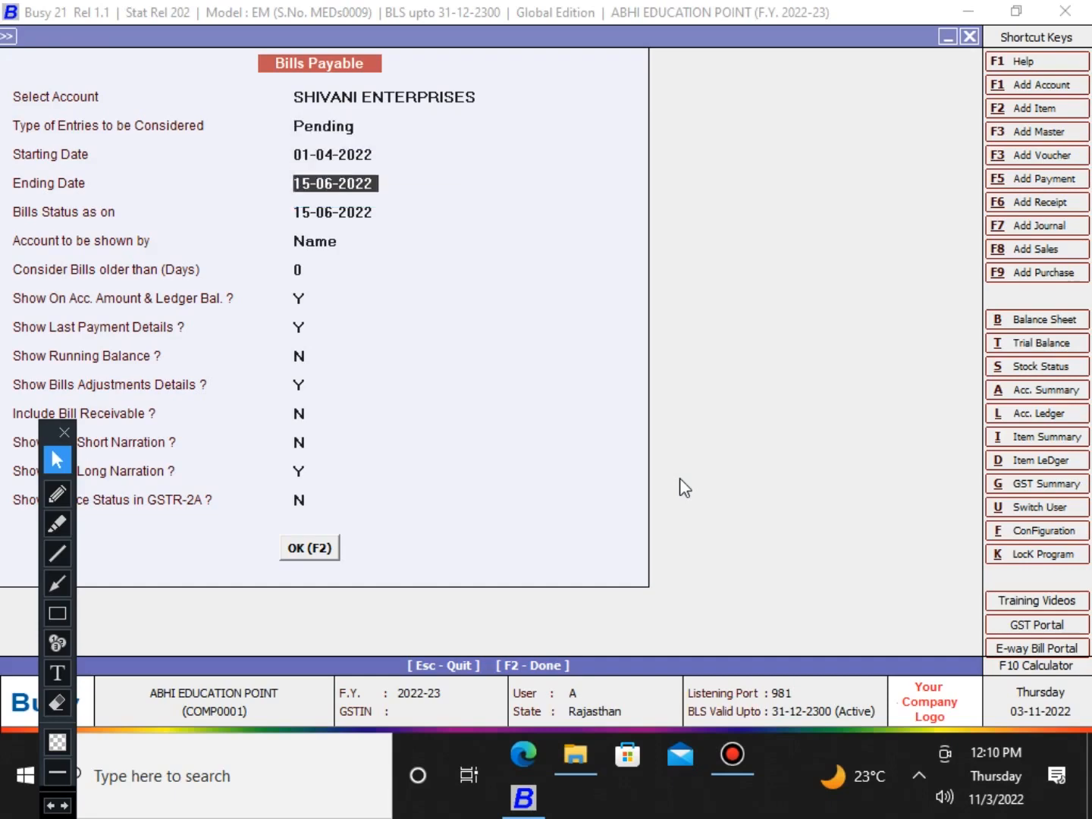
key(Return)
key(Return)
key(Return)
key(Return)
key(Return)
key(Return)
key(Return)
key(Return)
key(Return)
key(Return)
key(Return)
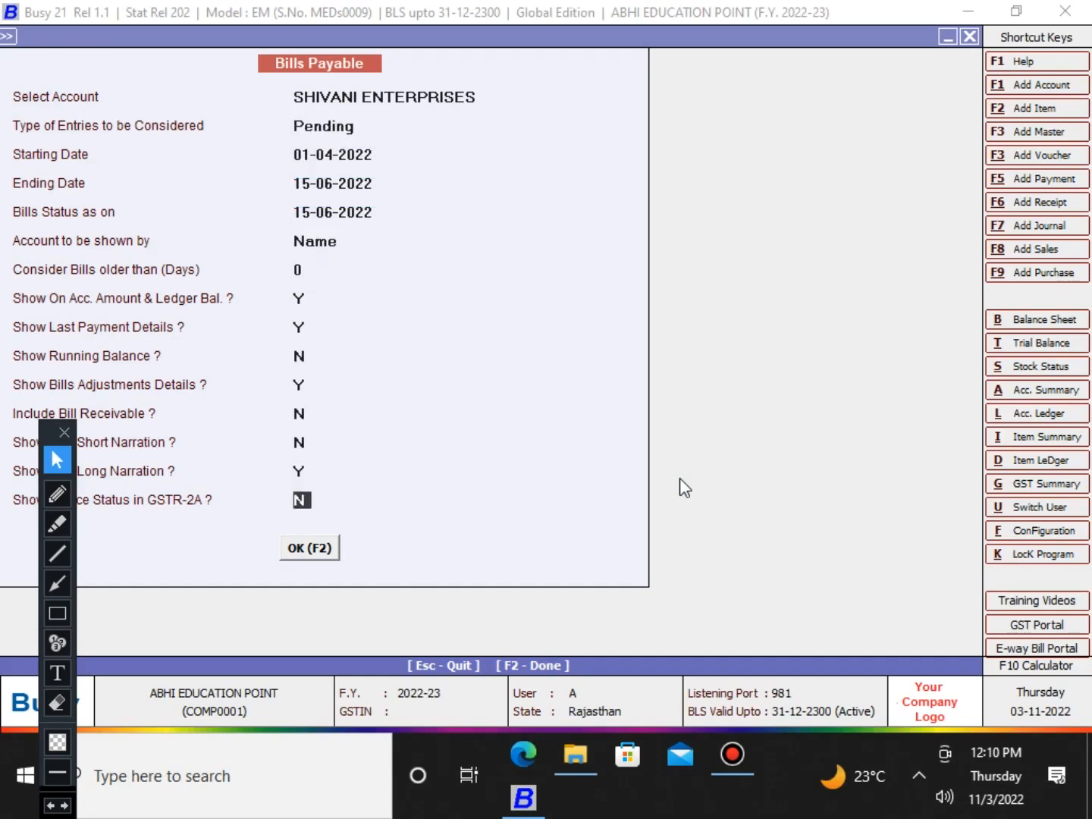
key(Return)
key(Return)
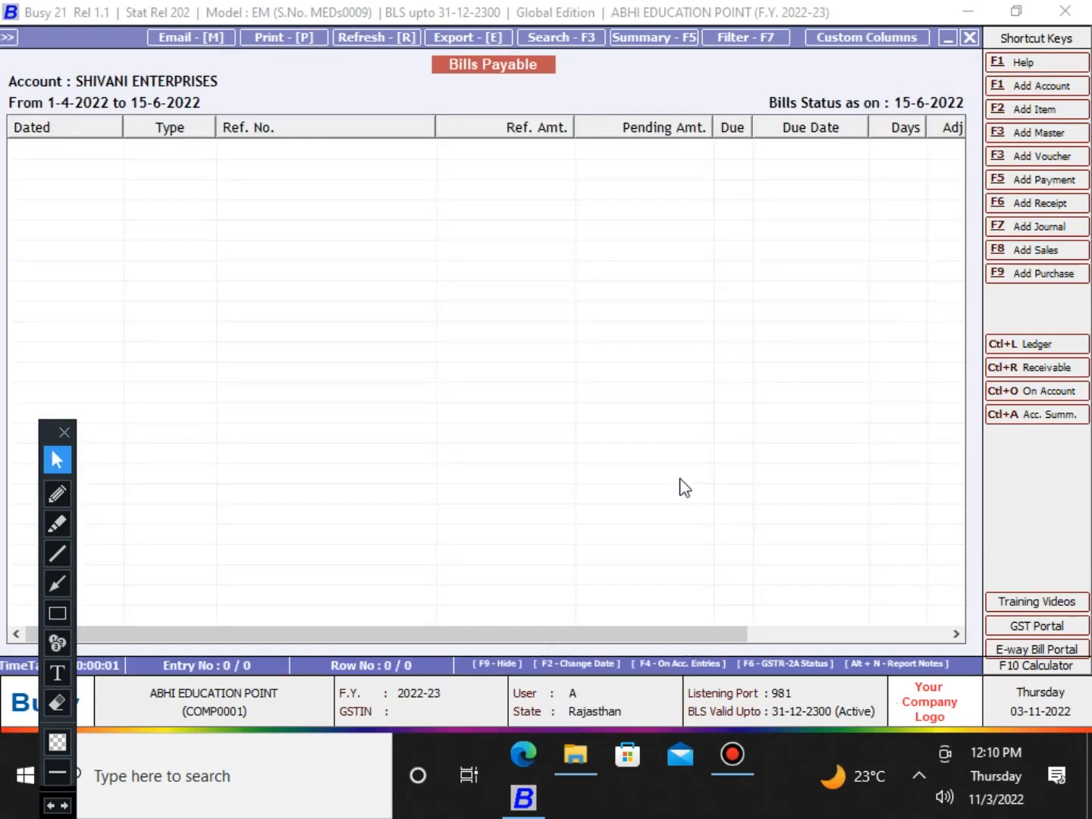
Go back to the report options, set the ending and bills status dates to 14-06-2022, and display the pending bills.
key(Escape)
key(Return)
key(Return)
key(Return)
text(14)
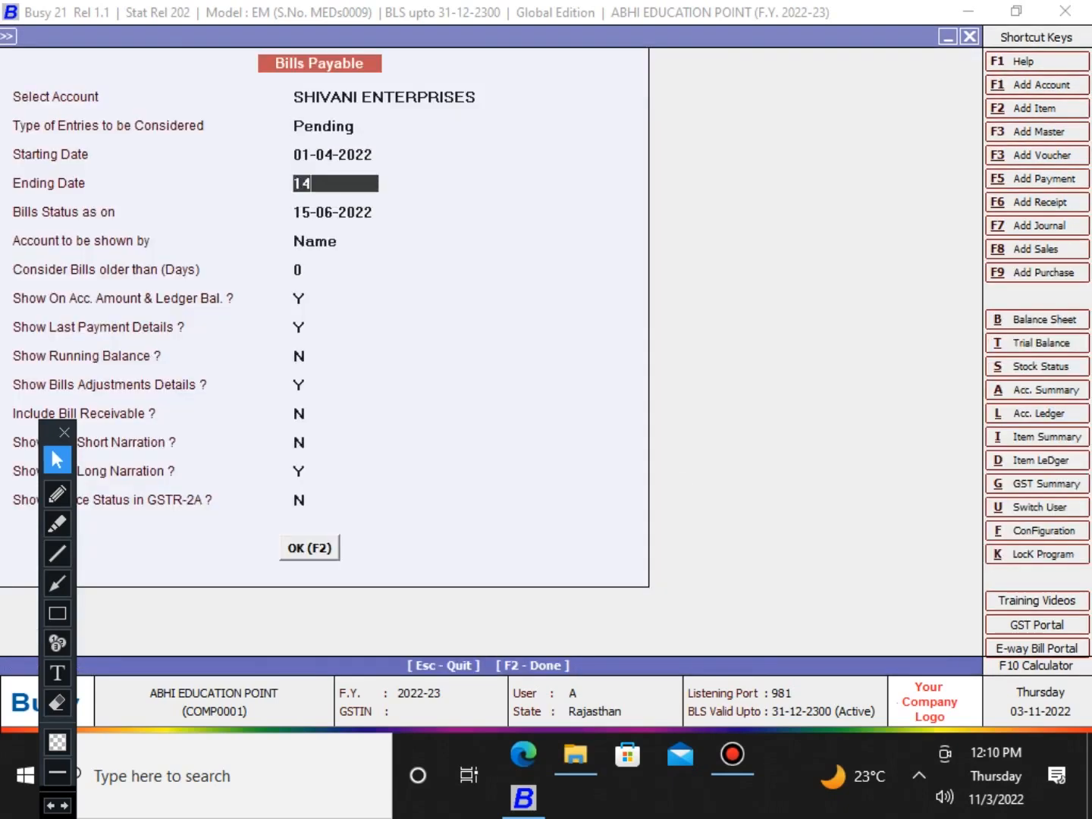
key(Return)
text(14)
key(Return)
key(Return)
key(Return)
key(Return)
key(Return)
key(Return)
key(Return)
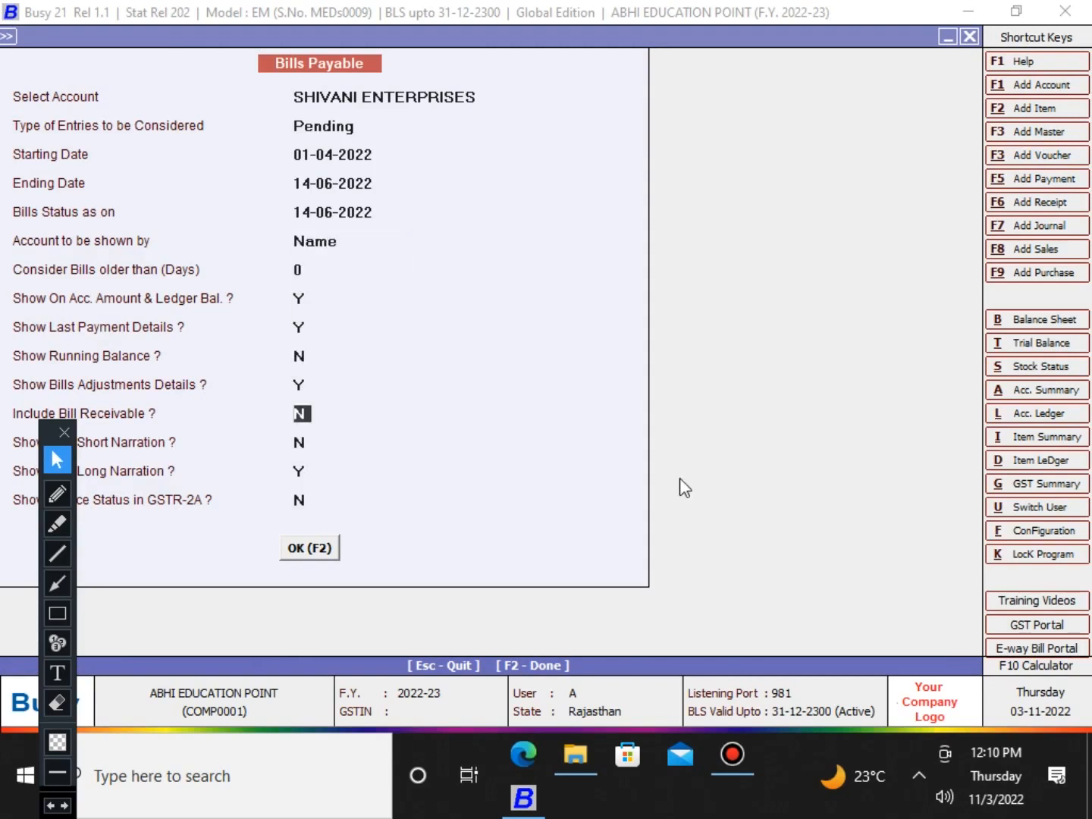
key(Return)
key(Return)
key(Return)
key(Return)
key(Return)
key(F2)
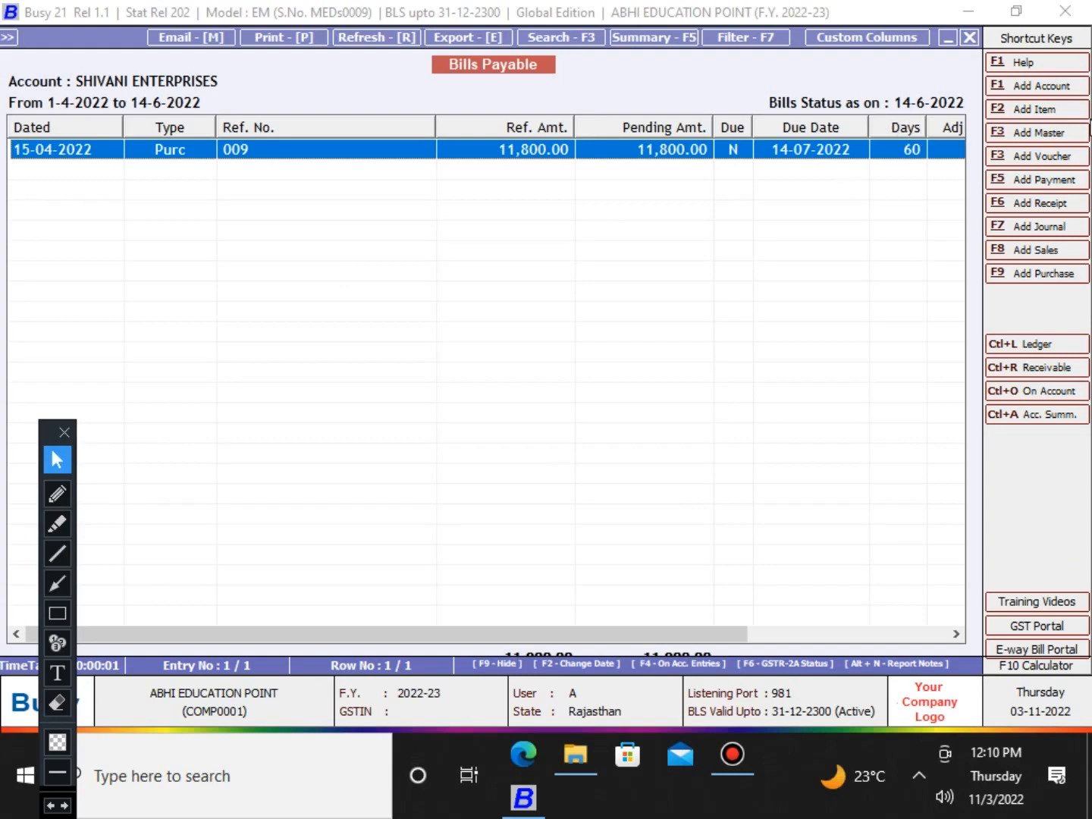
Return to the report options, change the entry type to Due, keep the 14-06-2022 dates, and display the due bills.
key(Escape)
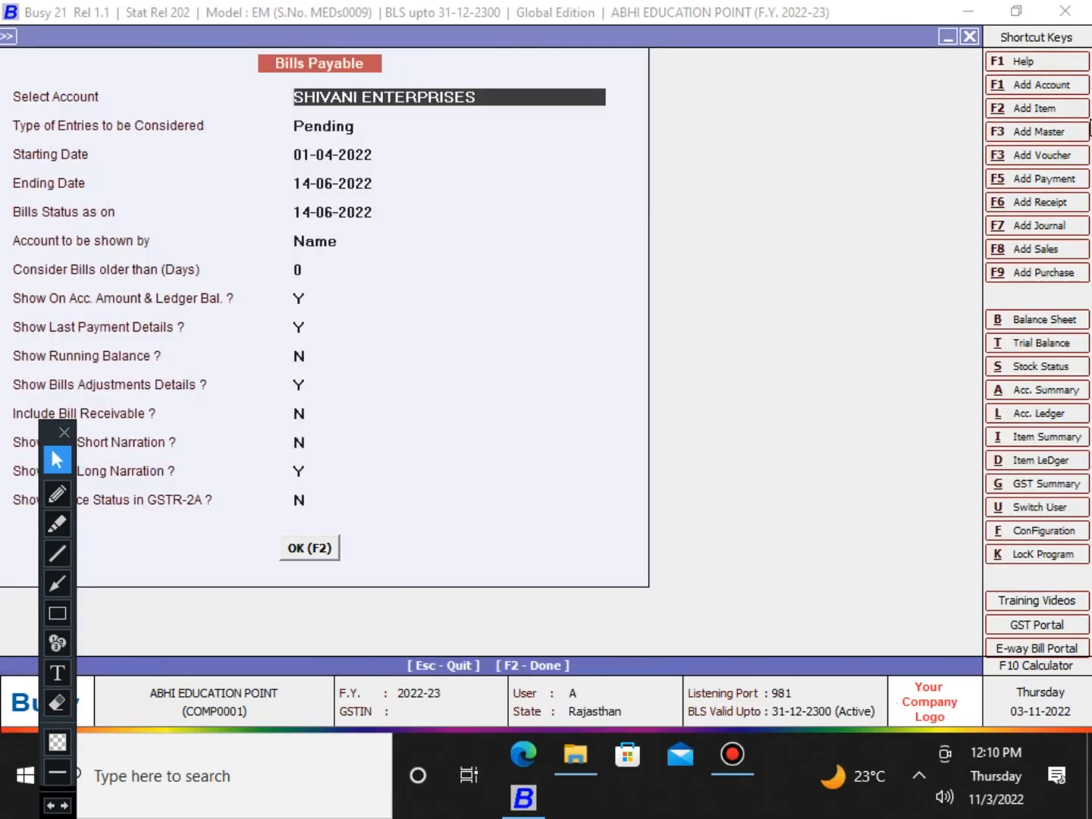
key(Return)
key(Return)
key(Return)
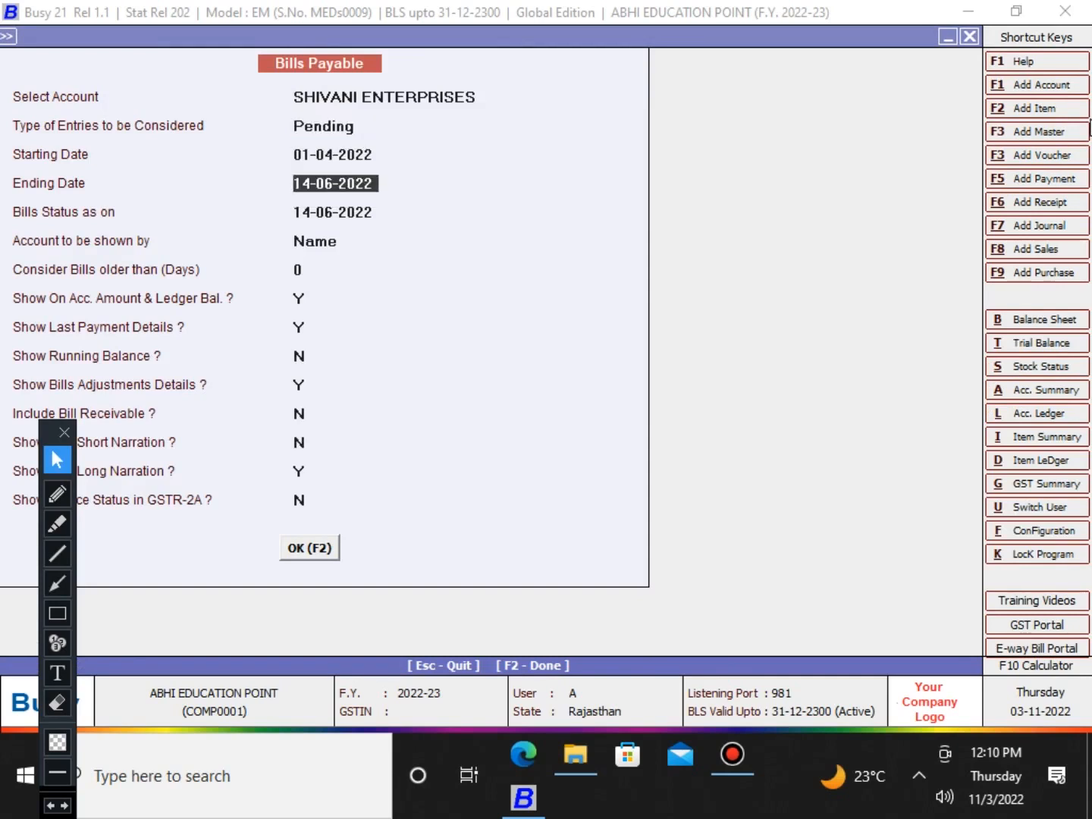
key(Up)
key(Up)
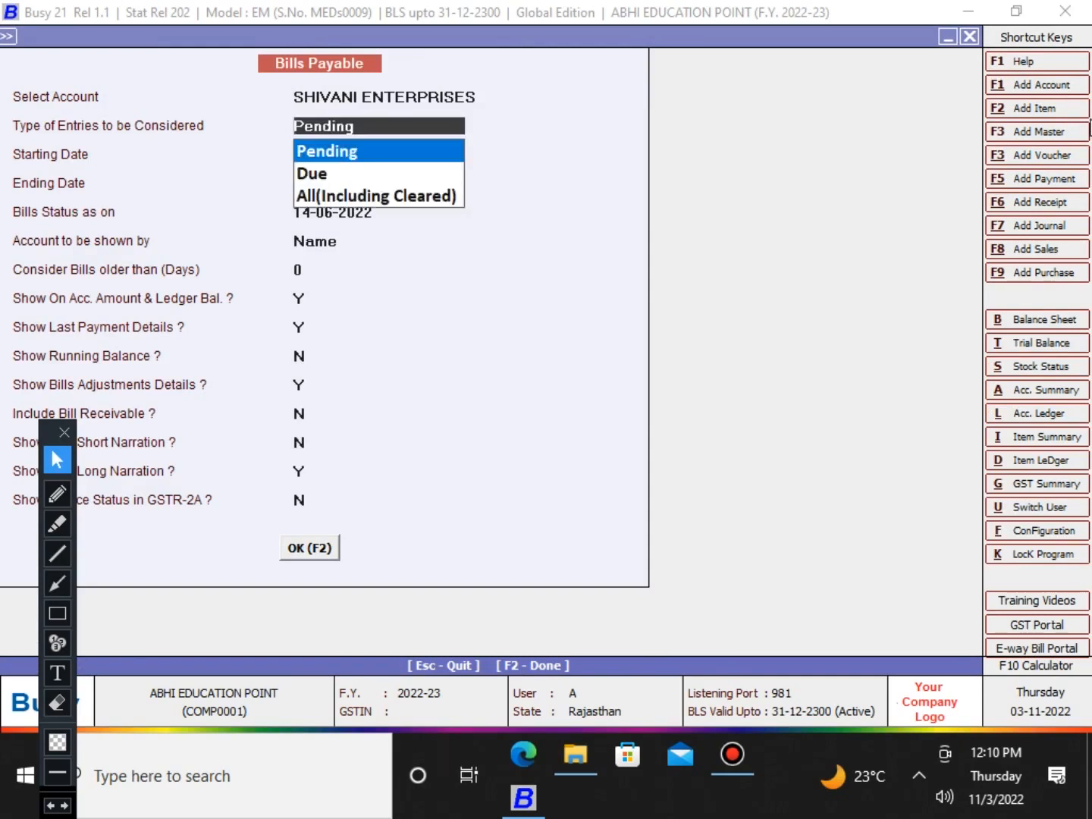
key(Down)
key(Return)
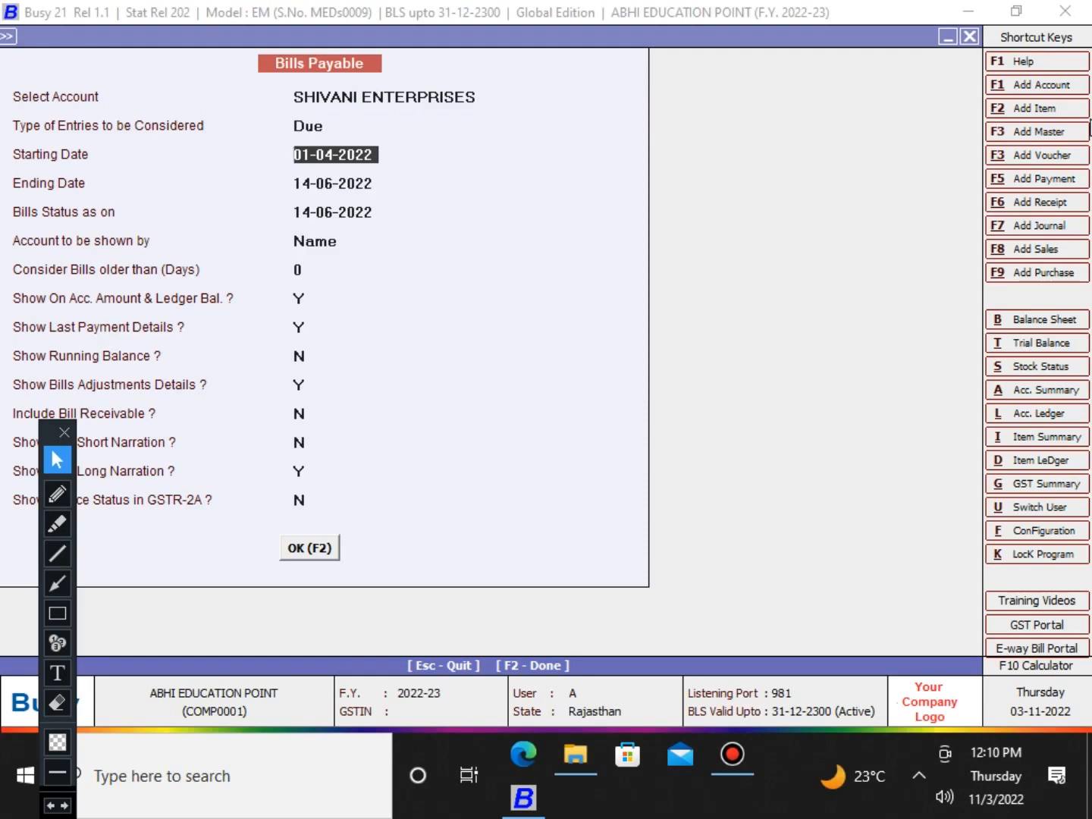
key(Return)
key(Return)
key(Return)
key(Return)
key(Return)
key(Return)
key(Return)
key(Return)
key(Return)
key(Return)
key(Return)
key(Return)
key(Return)
key(Return)
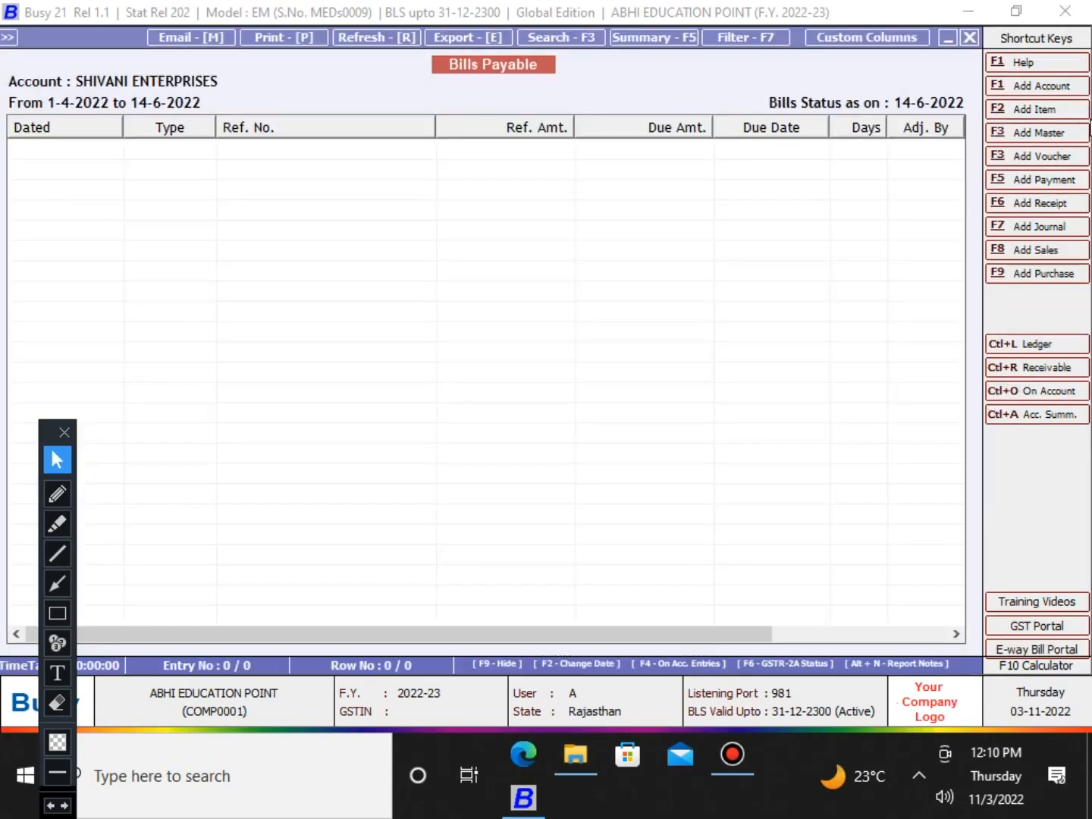
Reopen the report options, review the entry type choices, keep Due with all other settings, and display the due bills again.
key(Escape)
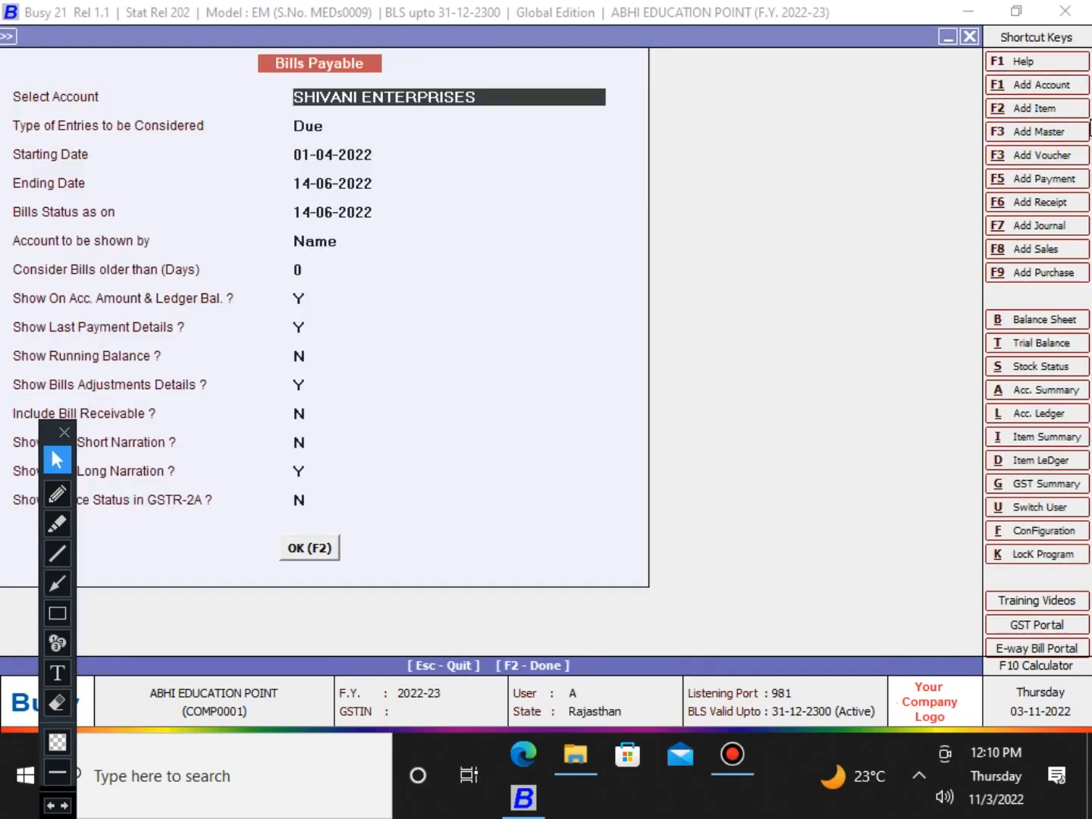
key(Return)
key(Return)
key(Return)
key(Return)
key(Return)
key(Return)
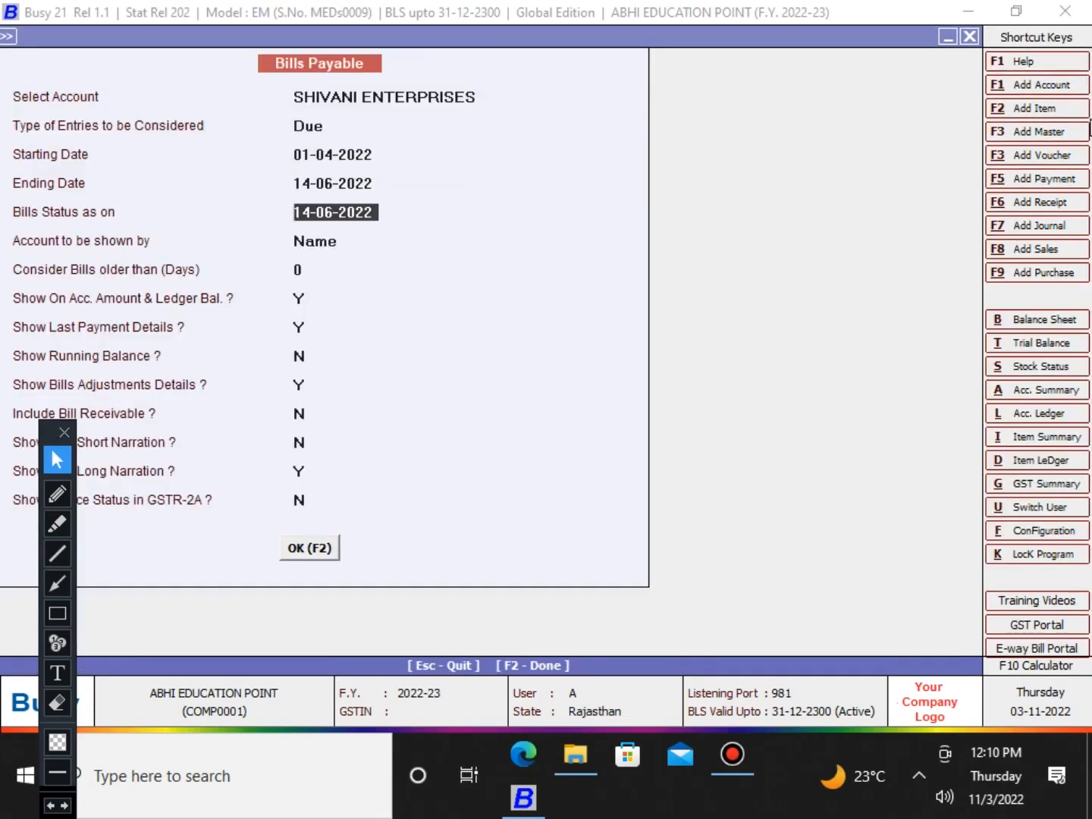
key(Up)
key(Up)
key(Up)
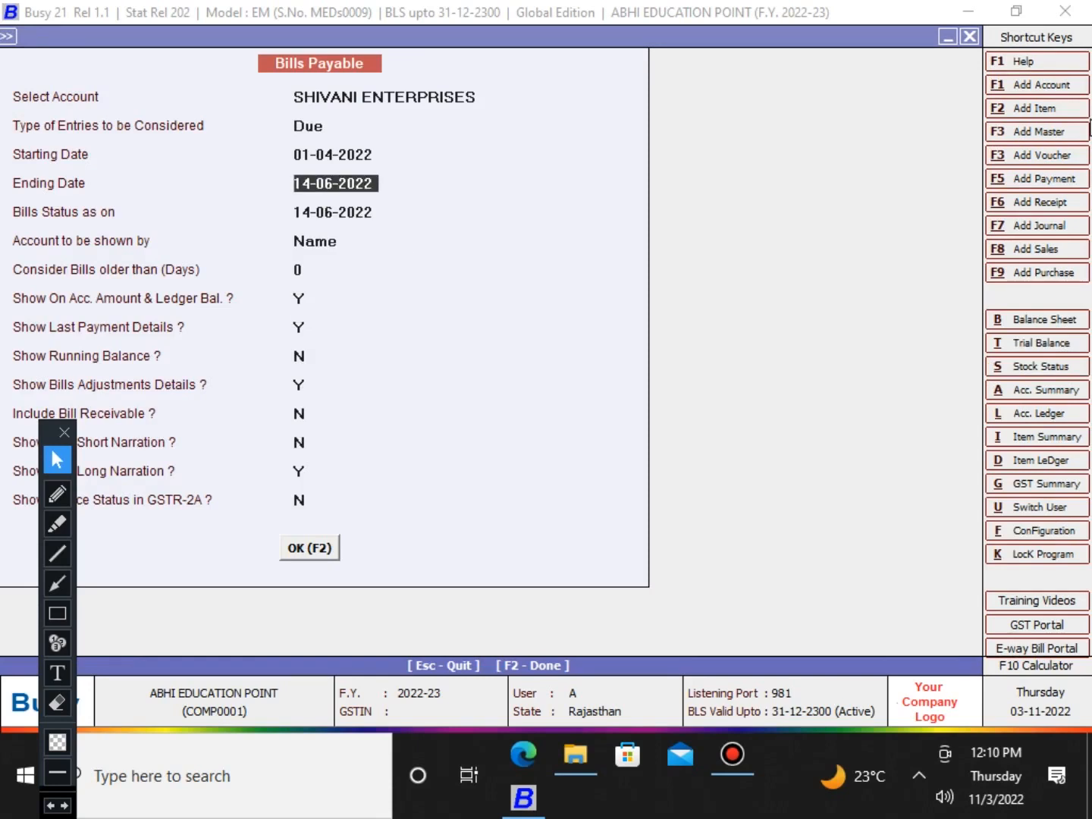
key(Up)
key(Up)
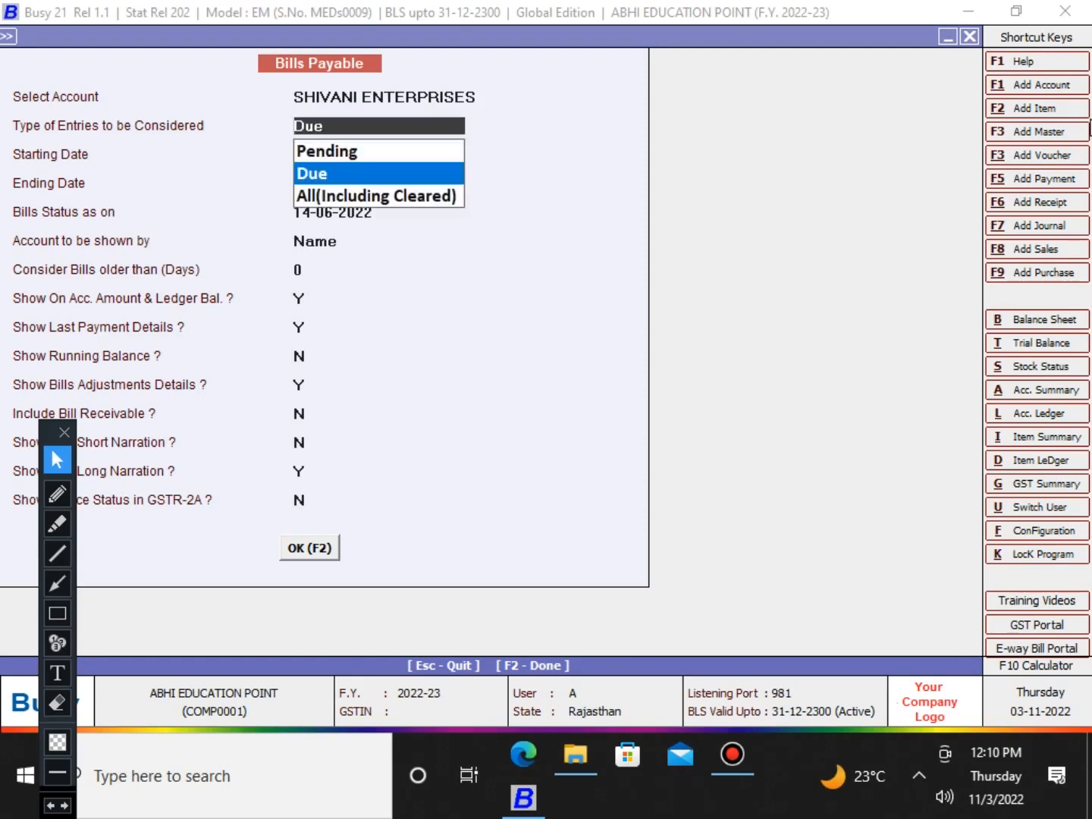
key(Down)
key(Down)
key(Down)
key(Down)
key(Down)
key(Down)
key(Down)
key(Down)
key(Down)
key(Down)
key(Down)
key(Down)
key(Down)
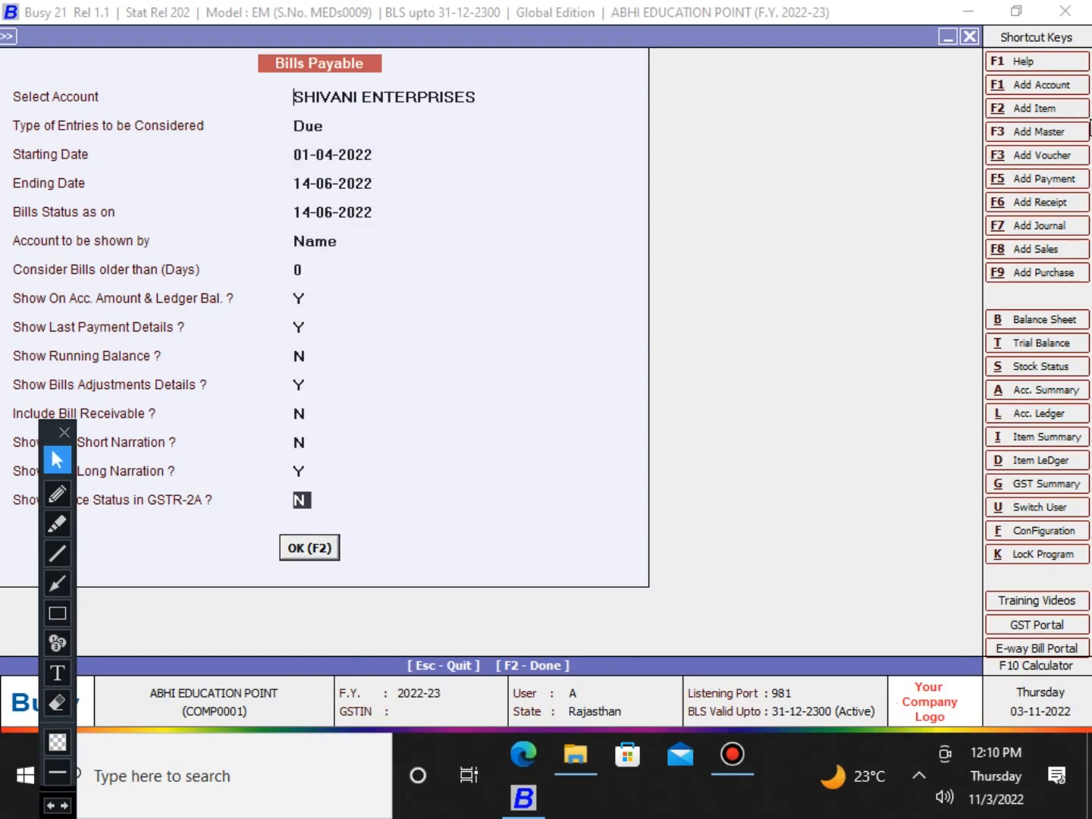
key(Return)
Go back to the options, choose All(Including Cleared), set the ending and bills status dates to 15-06-2022, and display all bills.
key(Escape)
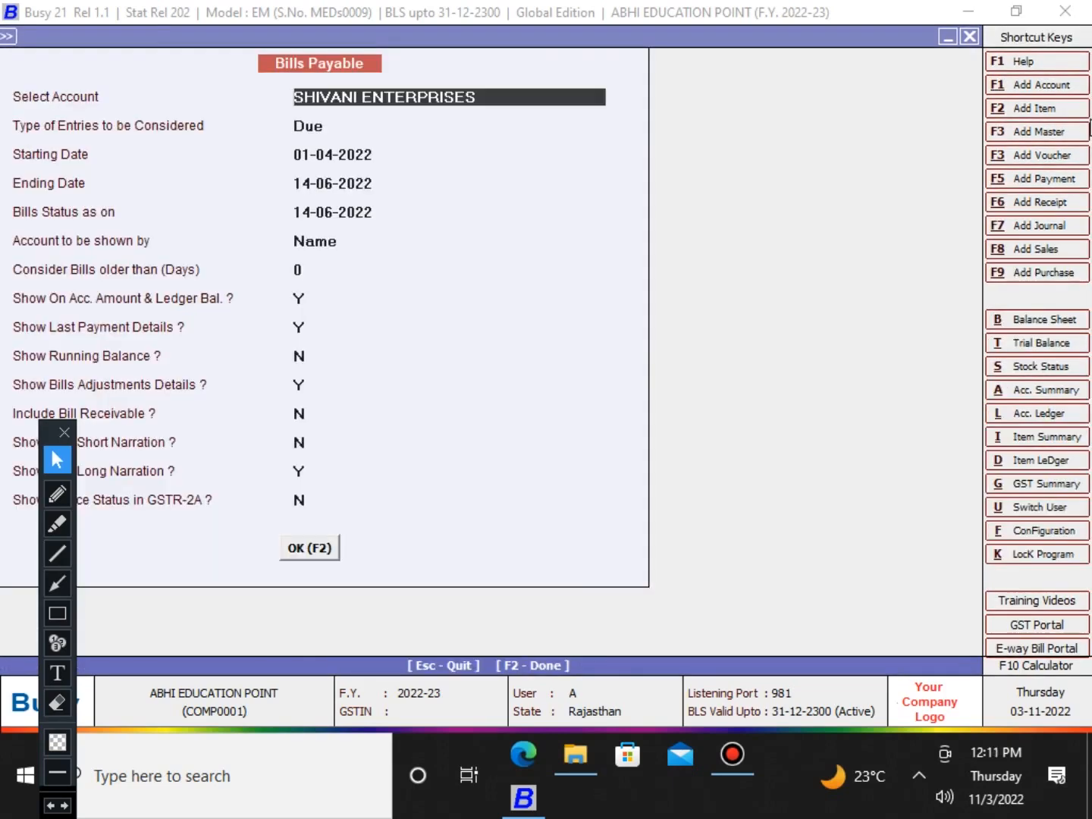
key(Down)
key(Down)
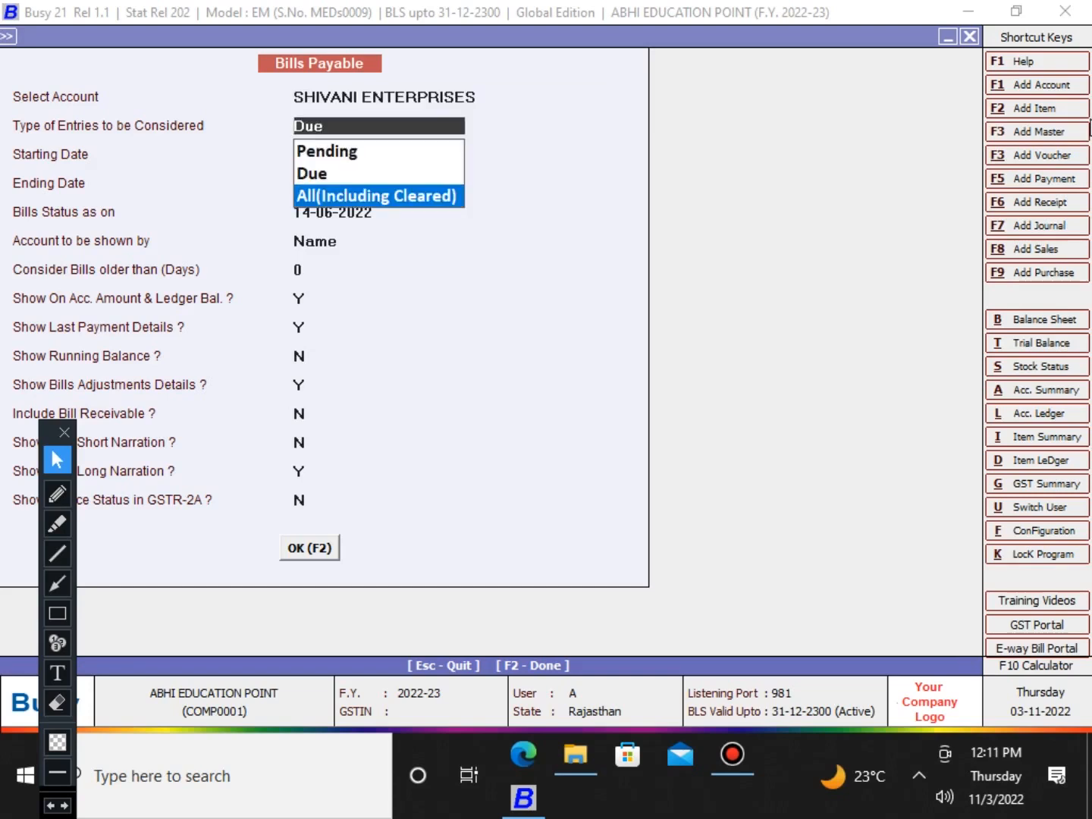
key(Return)
key(Return)
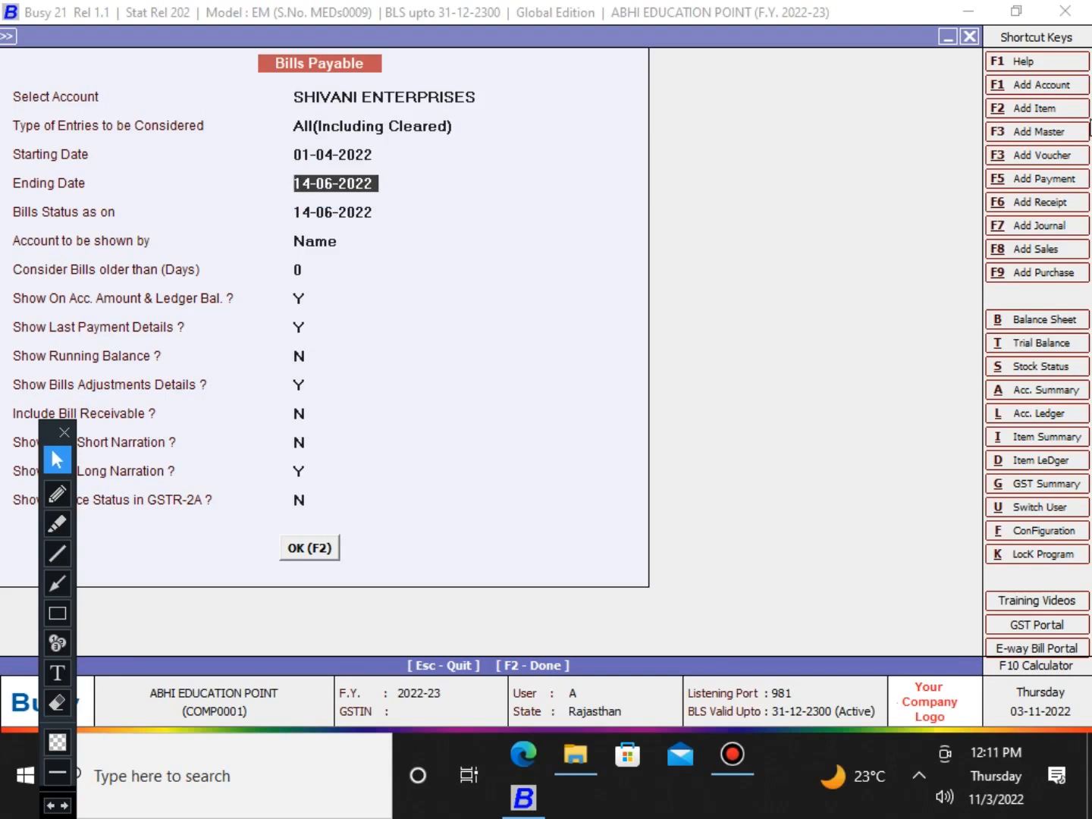
text(15-6)
key(Return)
text(15-6)
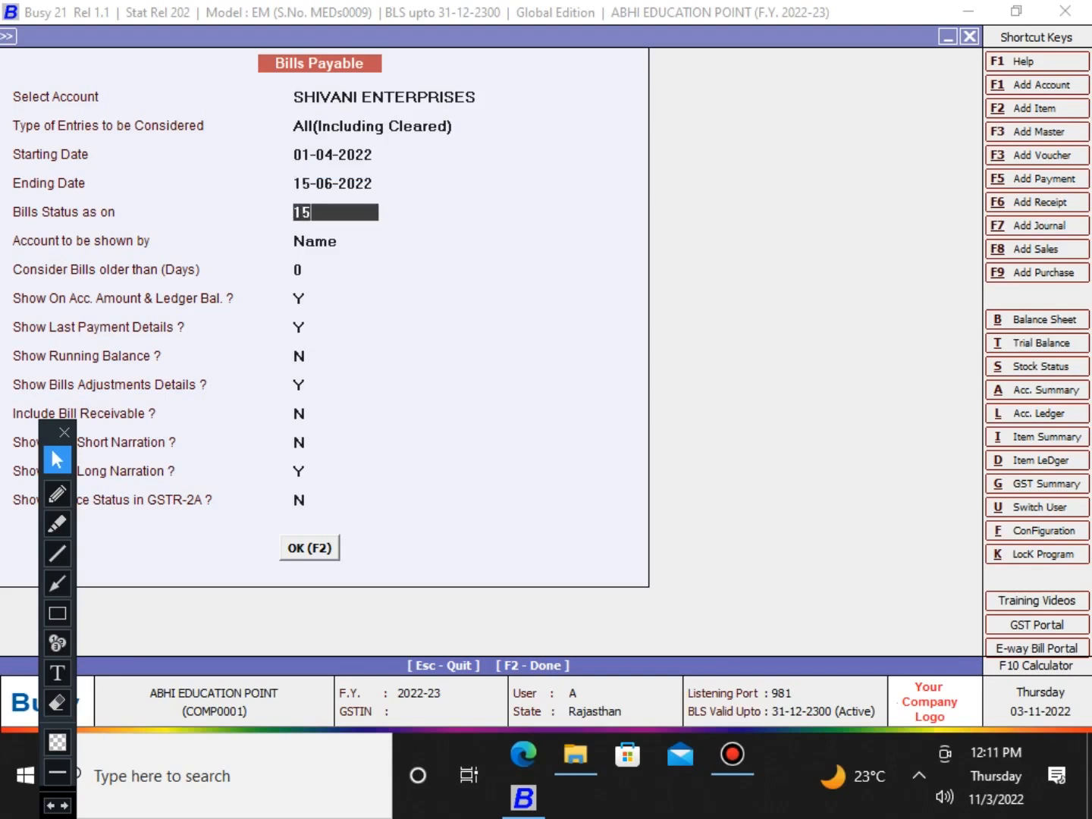
key(Return)
key(Return)
key(Return)
key(Return)
key(Return)
key(Return)
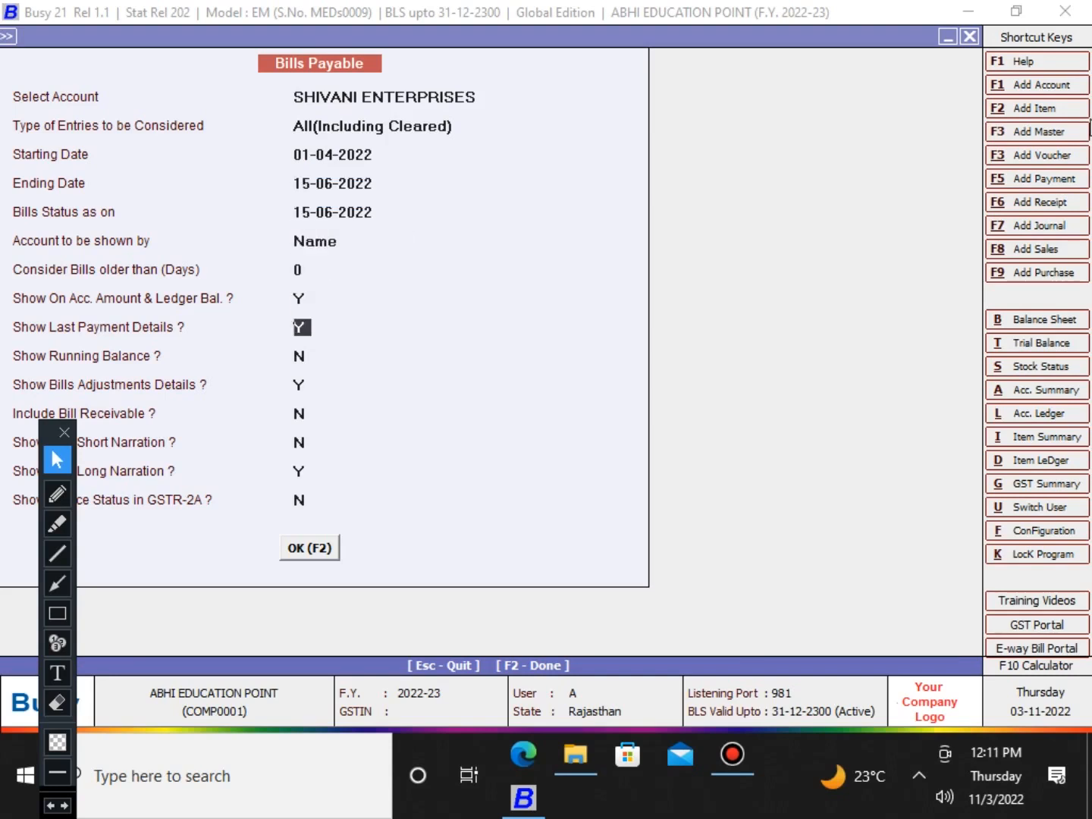
key(Return)
key(Return)
key(Return)
key(Return)
key(Return)
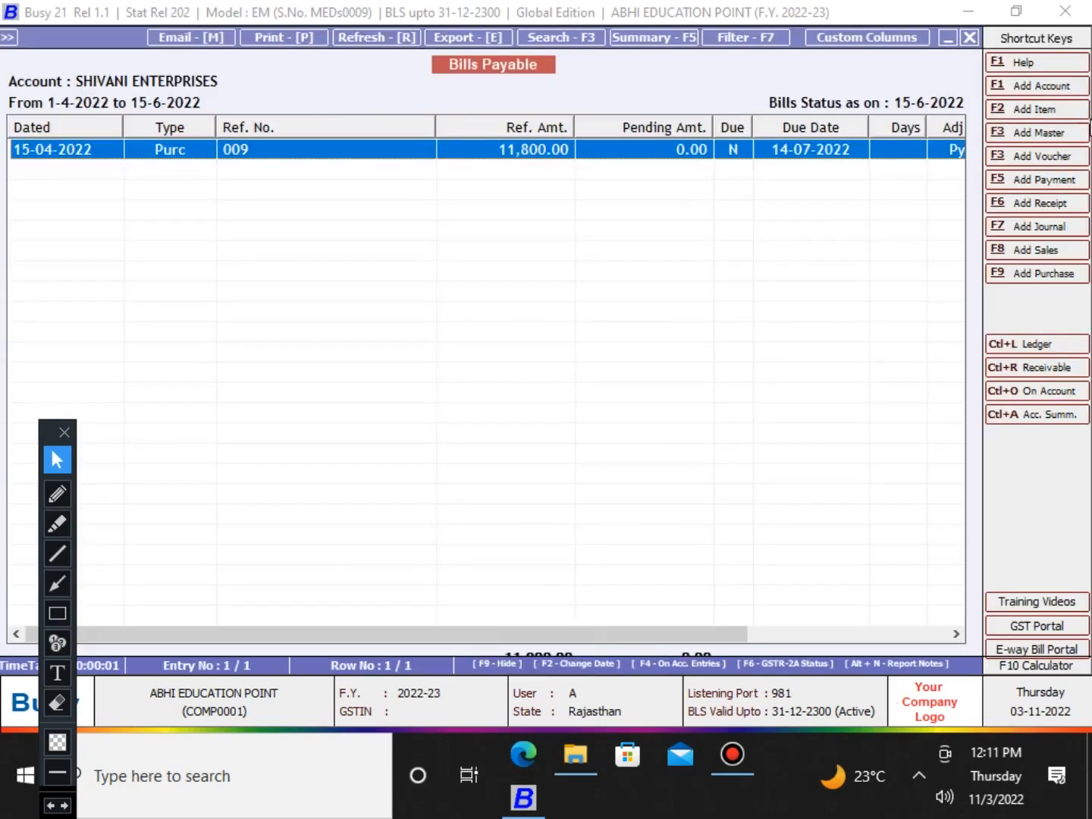
Examine bill 009 across all report columns, from its date and amounts to the payment adjustment details.
key(Right)
key(Right)
key(Right)
key(Right)
key(Right)
key(Right)
key(Right)
key(Right)
key(Right)
key(Right)
key(Right)
key(Right)
key(Right)
key(Right)
key(Right)
key(Right)
key(Right)
key(Right)
key(Right)
key(Right)
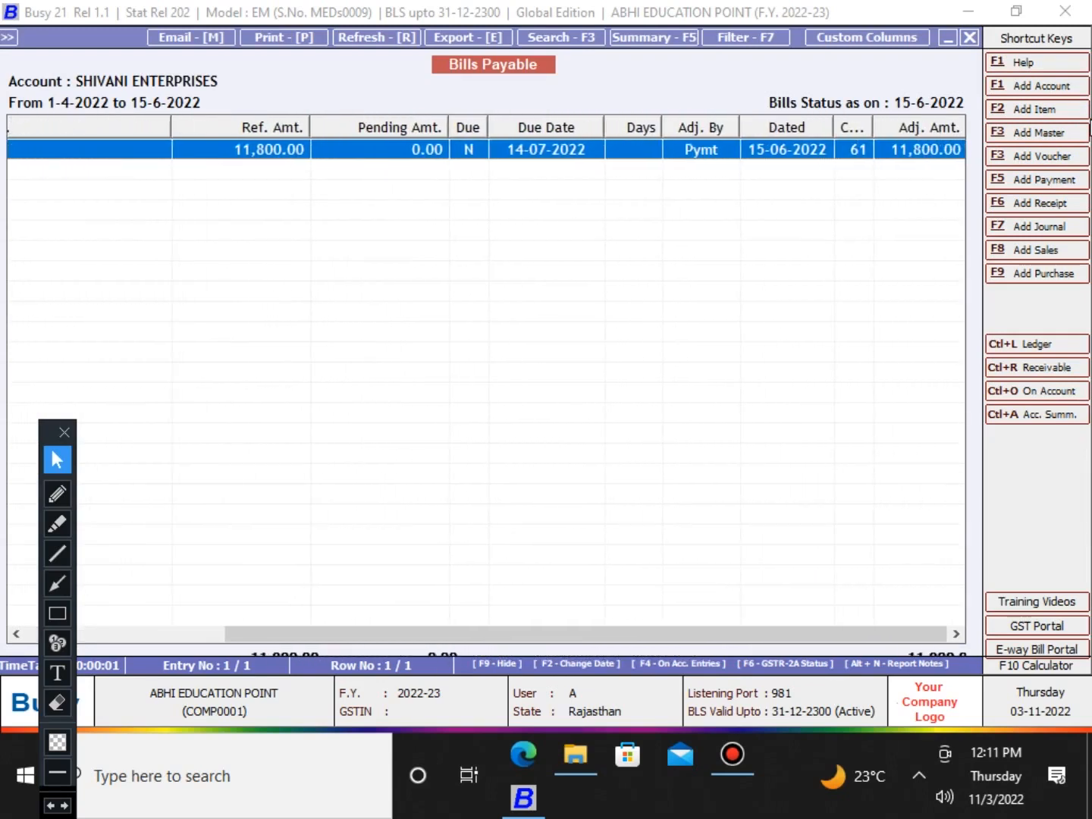
key(Left)
key(Left)
key(Left)
key(Left)
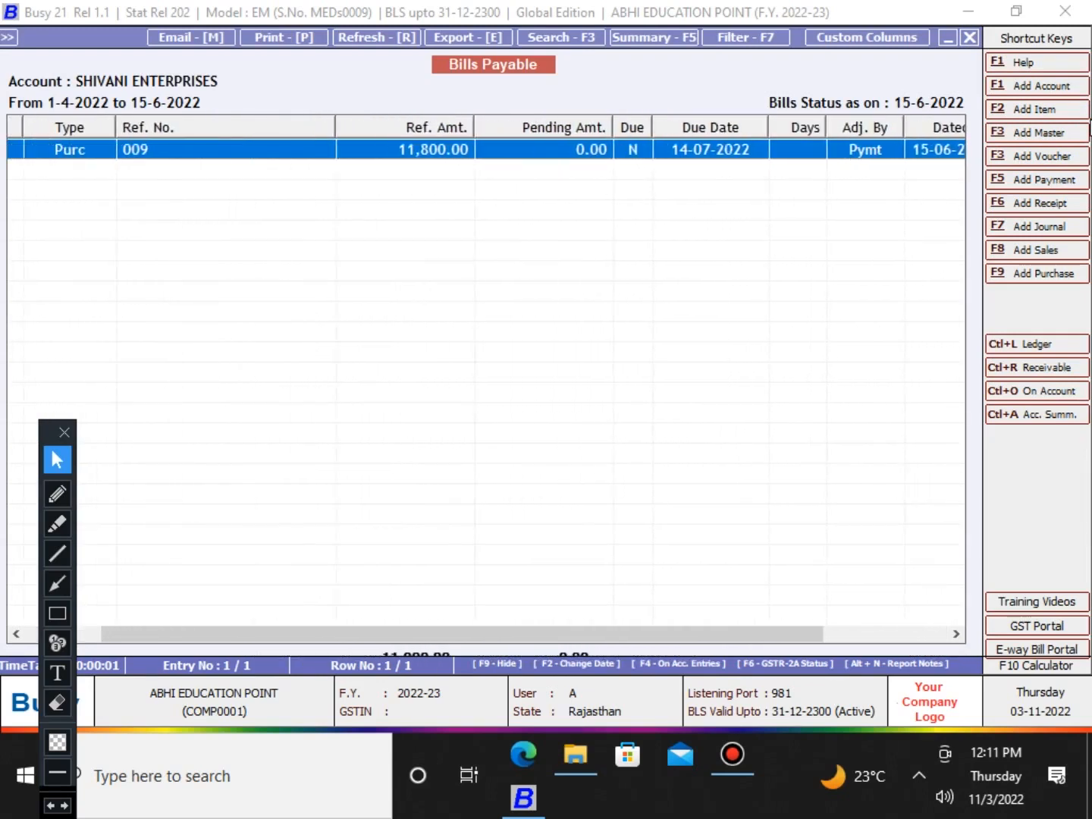
key(Left)
key(Left)
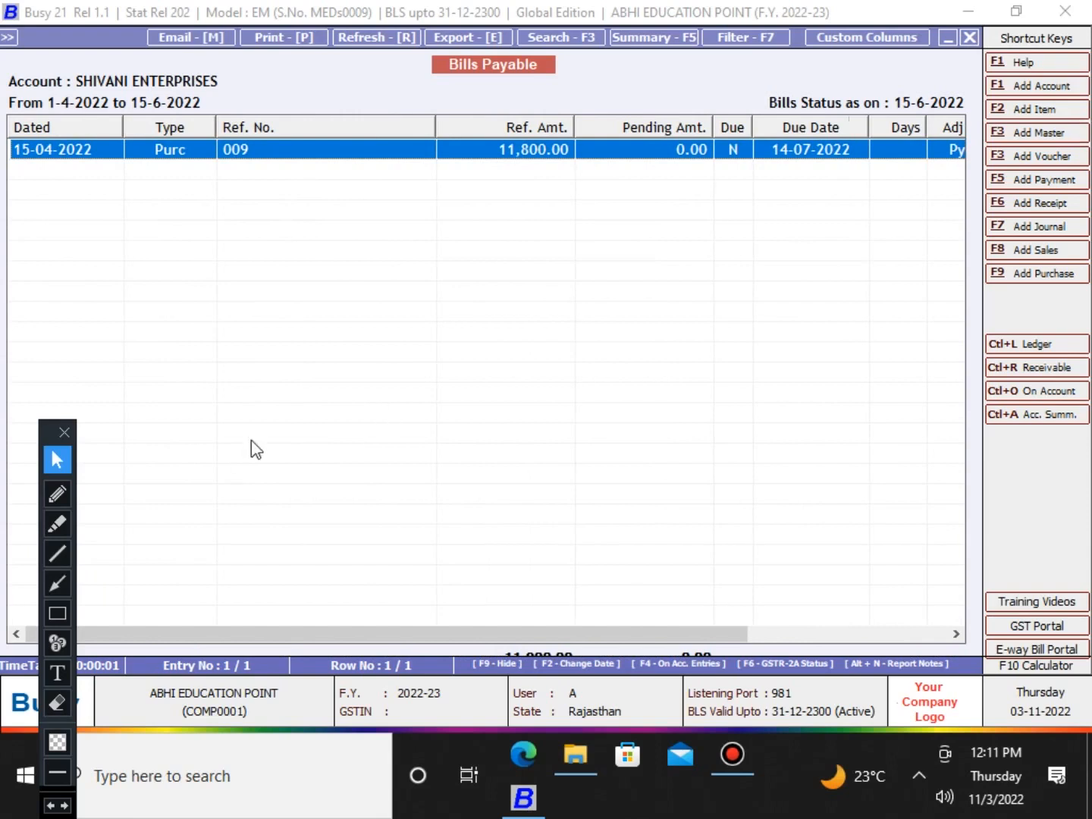
Underline the bill's date, reference amount and due date in the report with the red annotation pen.
click(57, 494)
drag(8, 168, 106, 170)
drag(495, 166, 591, 166)
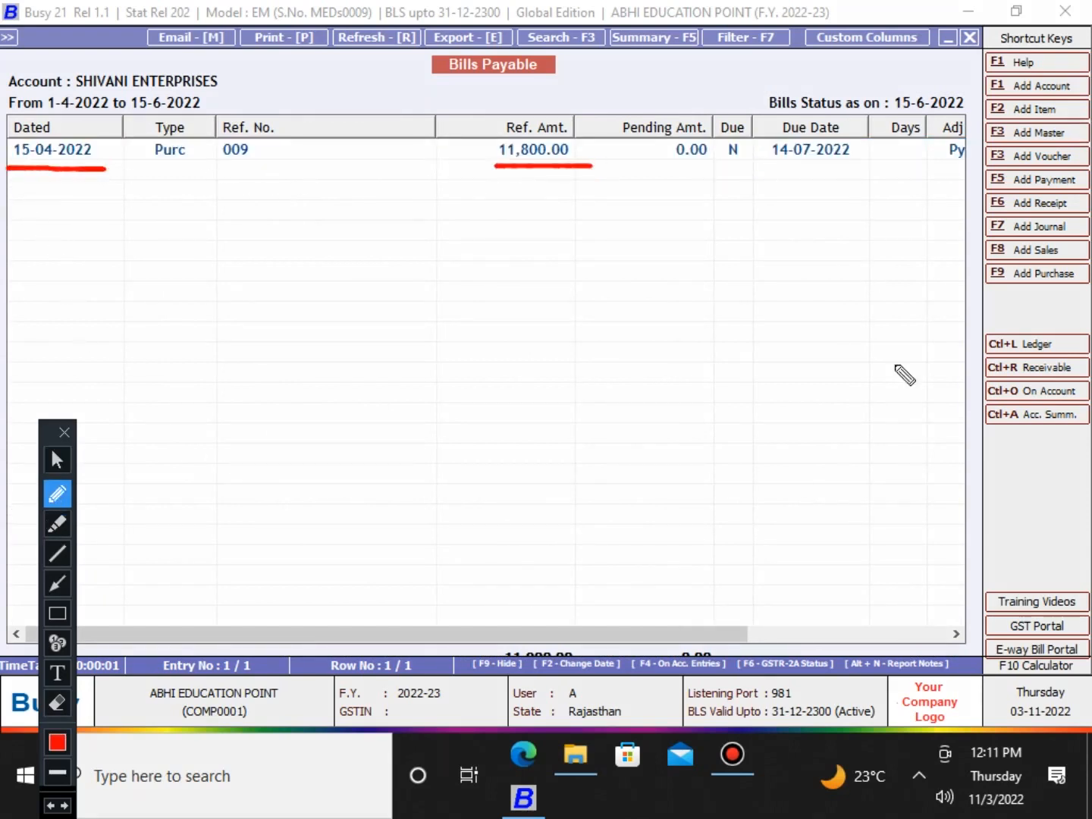
drag(775, 165, 948, 165)
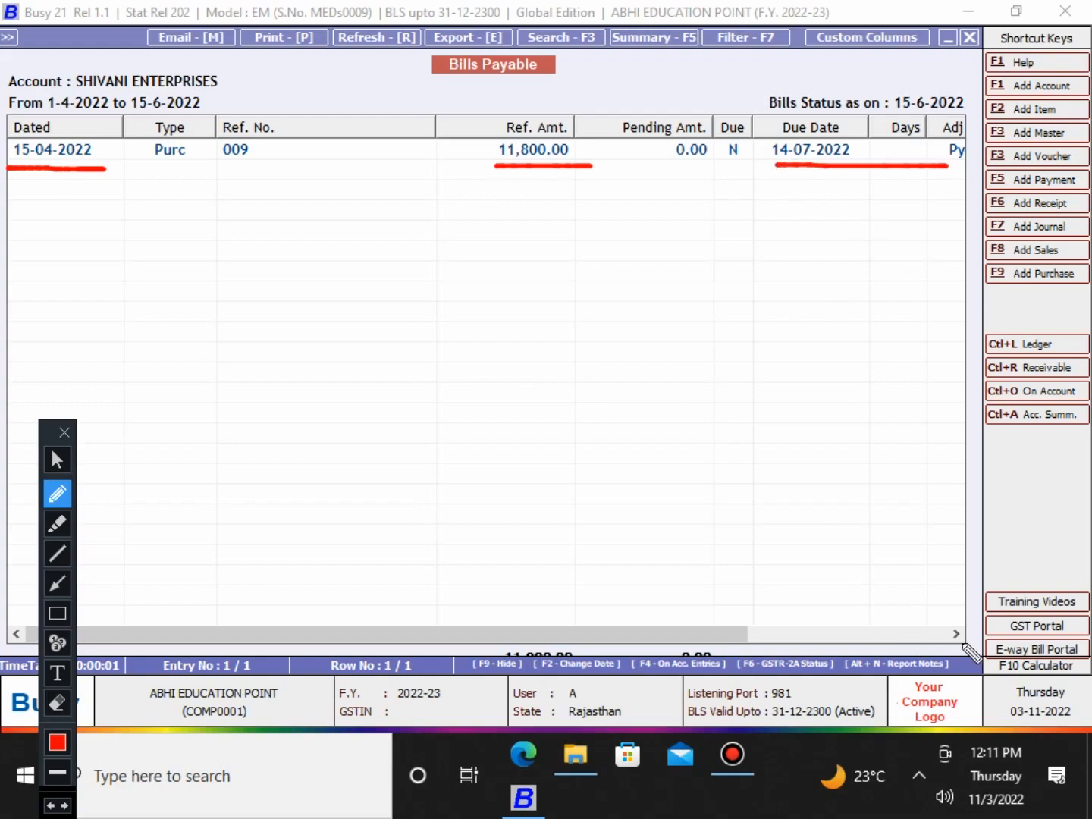
Stop annotating and examine the adjustment type, date and adjusted amount recorded against bill 009.
click(58, 461)
click(955, 633)
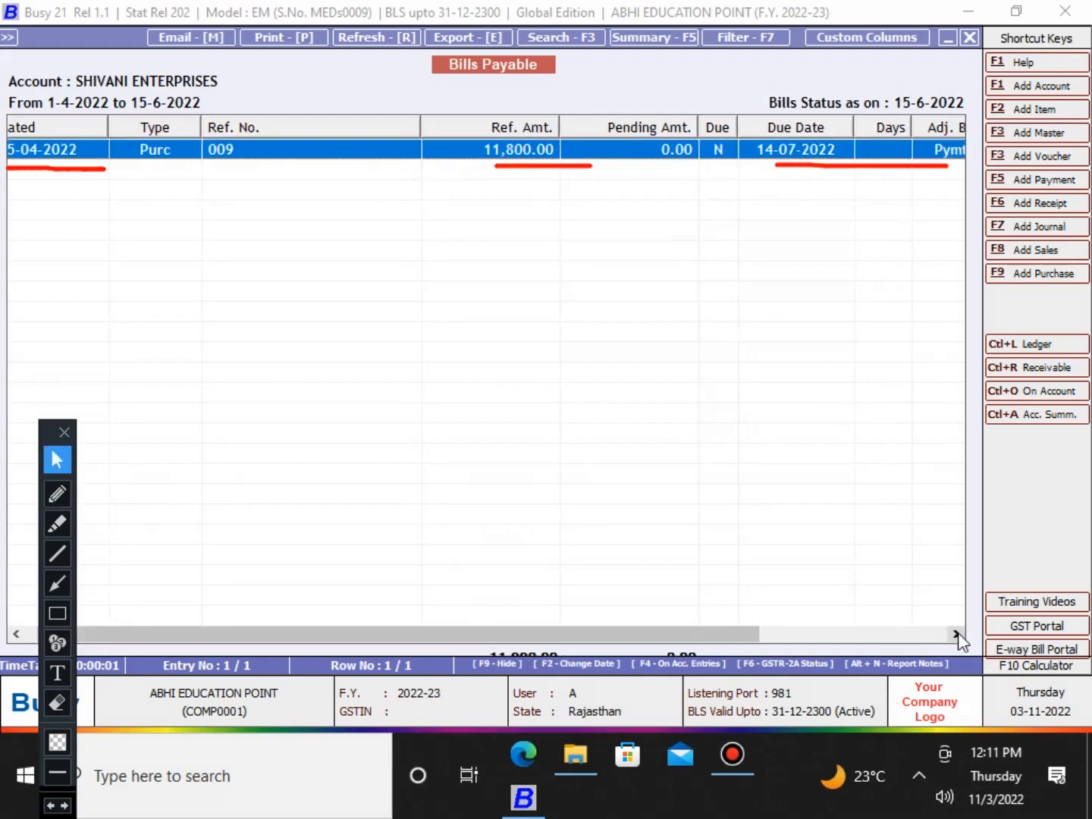
drag(957, 633, 958, 631)
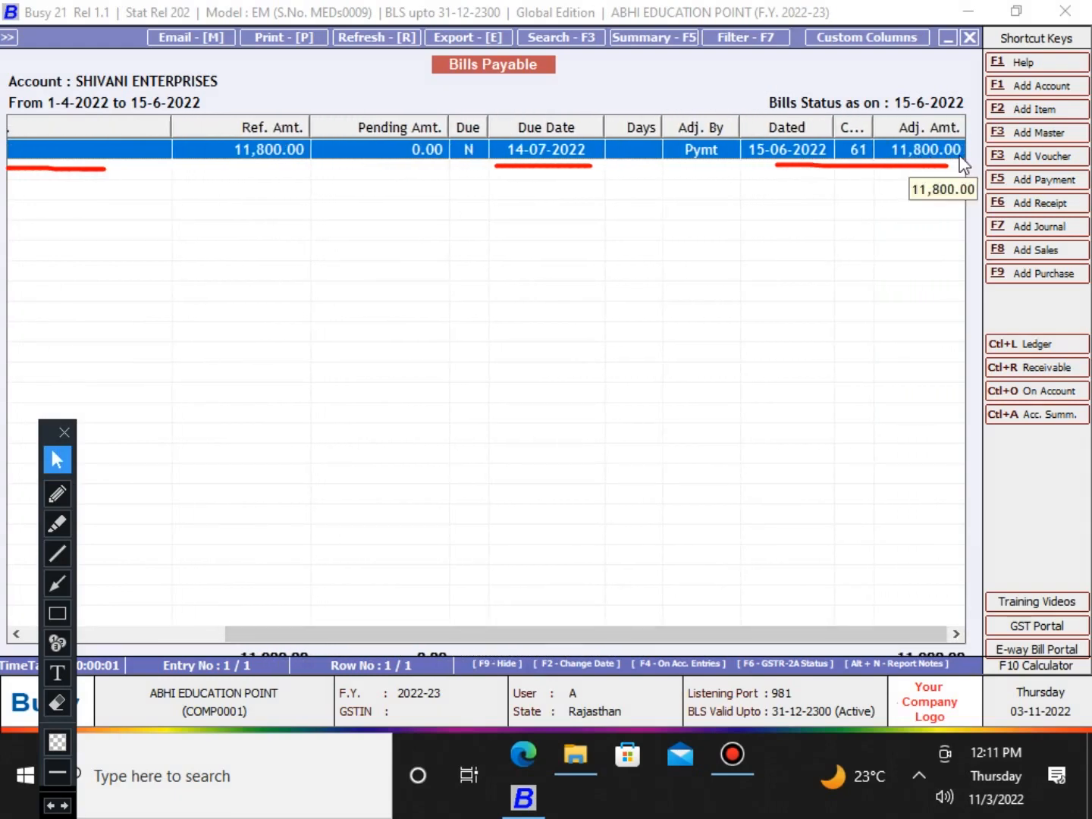
Return to the Bills Payable report options and open the account choices.
key(Escape)
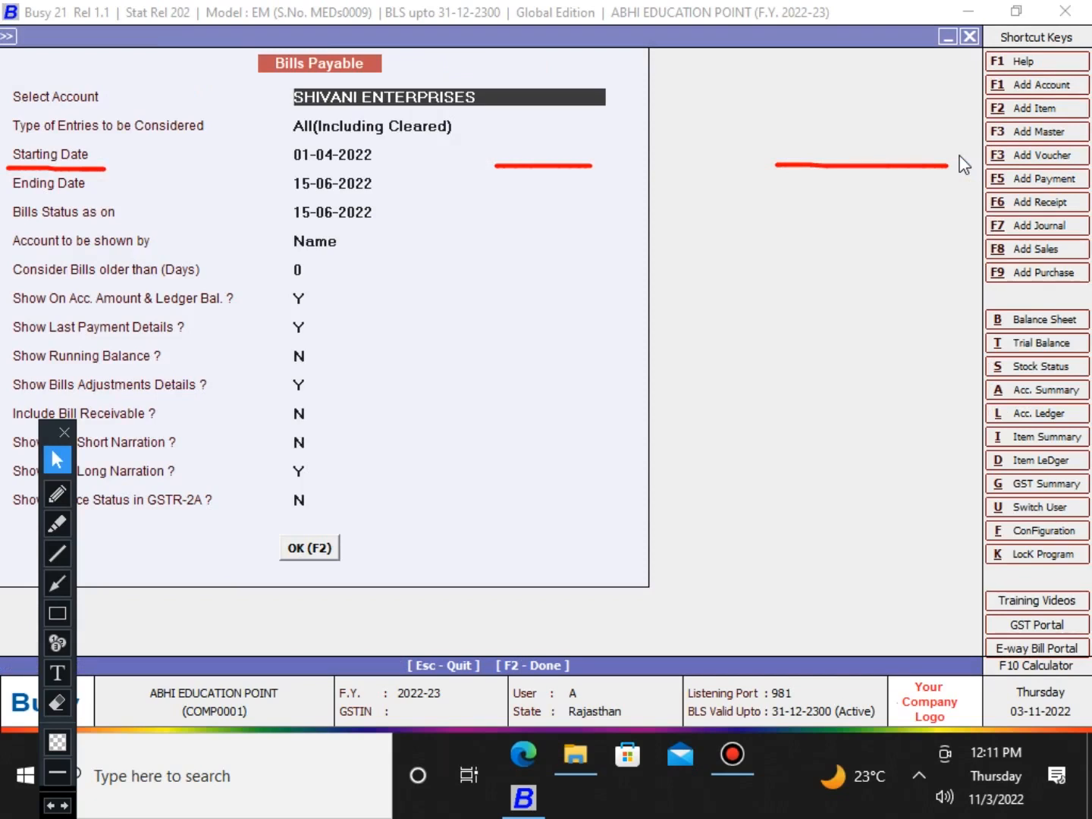
key(Return)
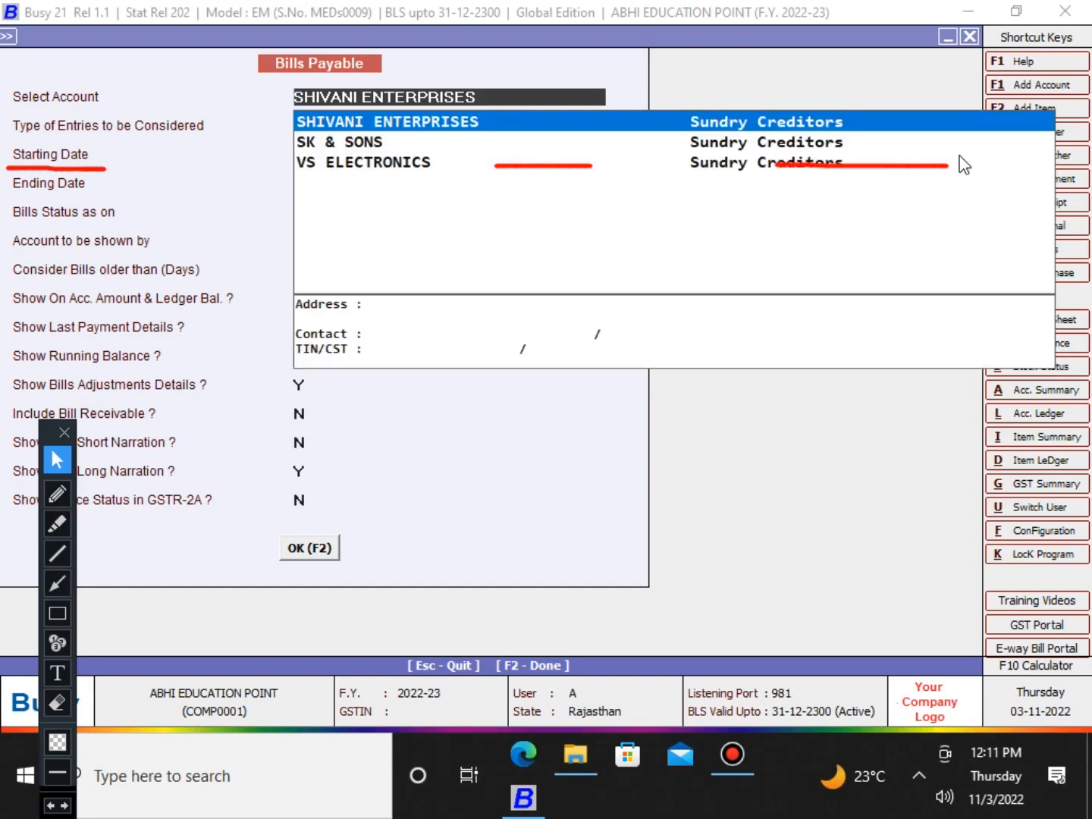